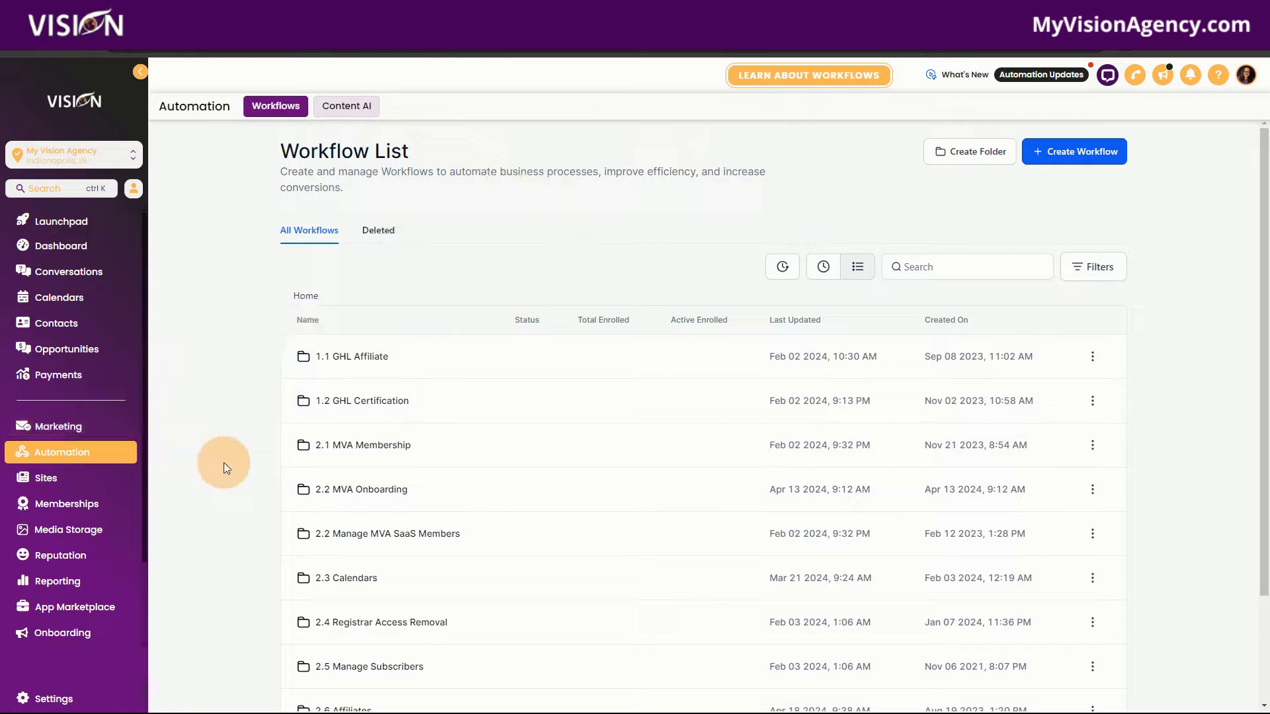
Look through the workflow folders on page 2 of the workflow list and return to page 1
scroll(232, 466, down, 2)
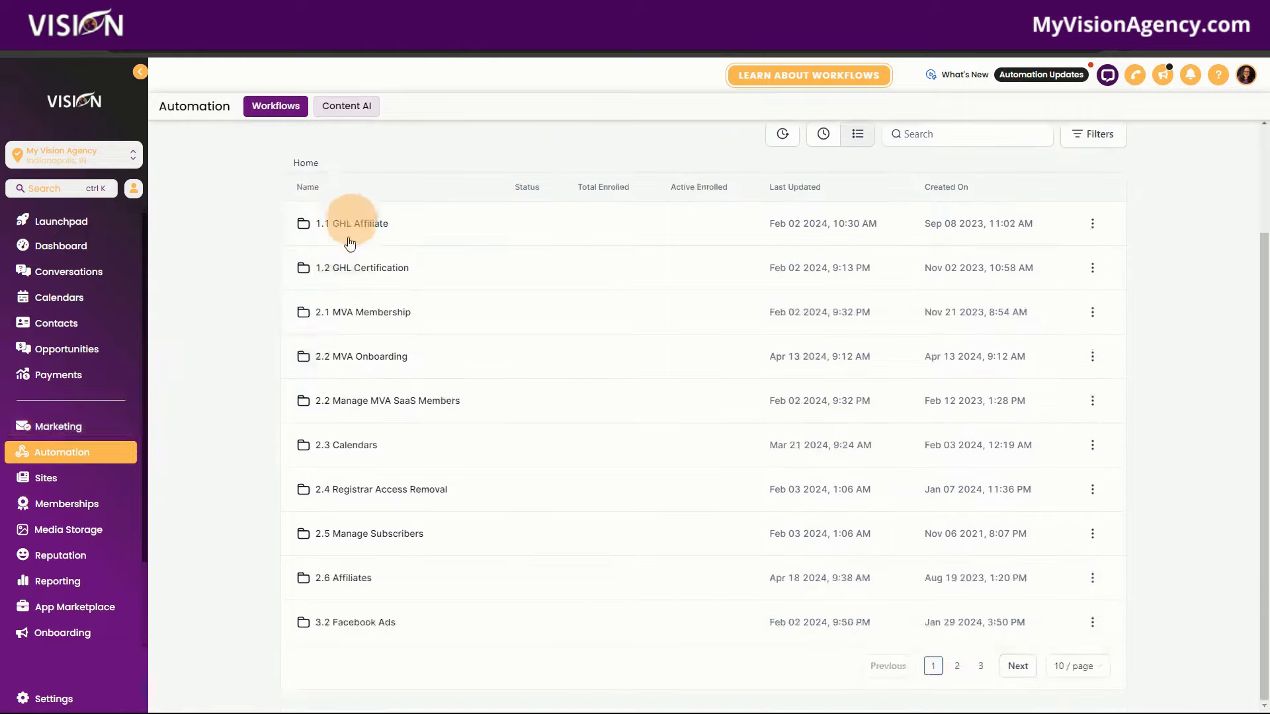
click(958, 663)
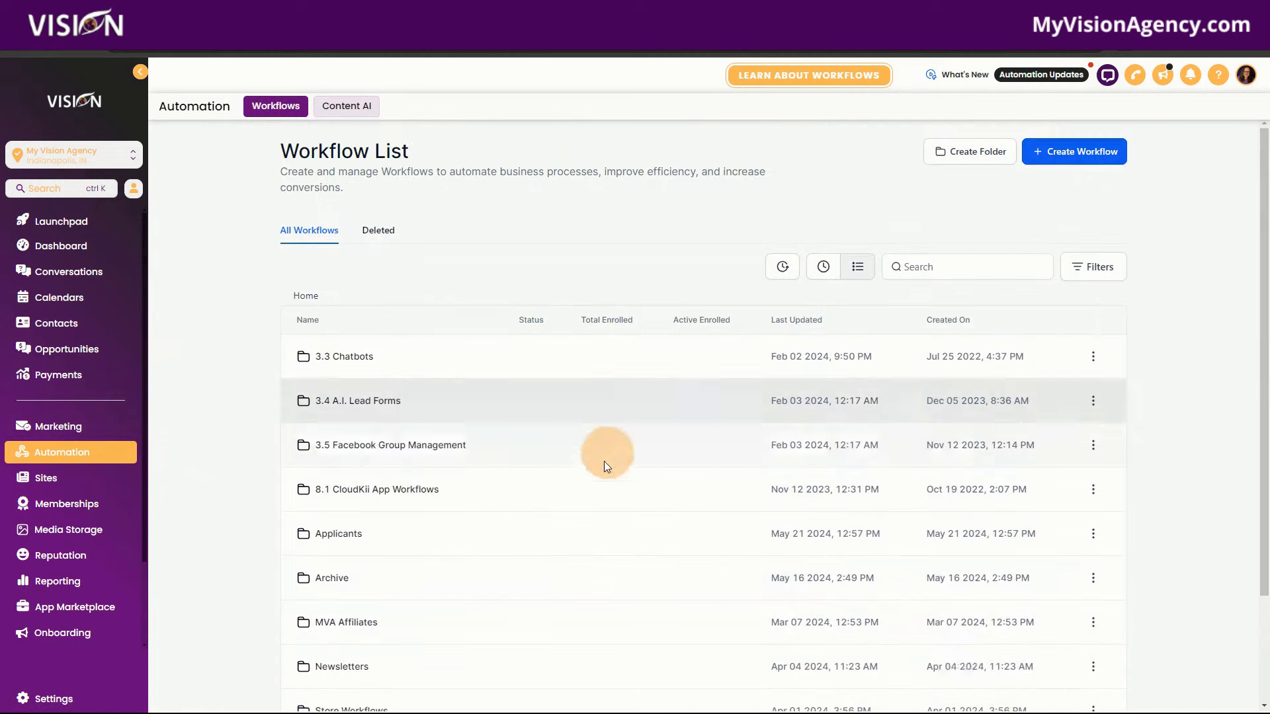
scroll(615, 468, down, 2)
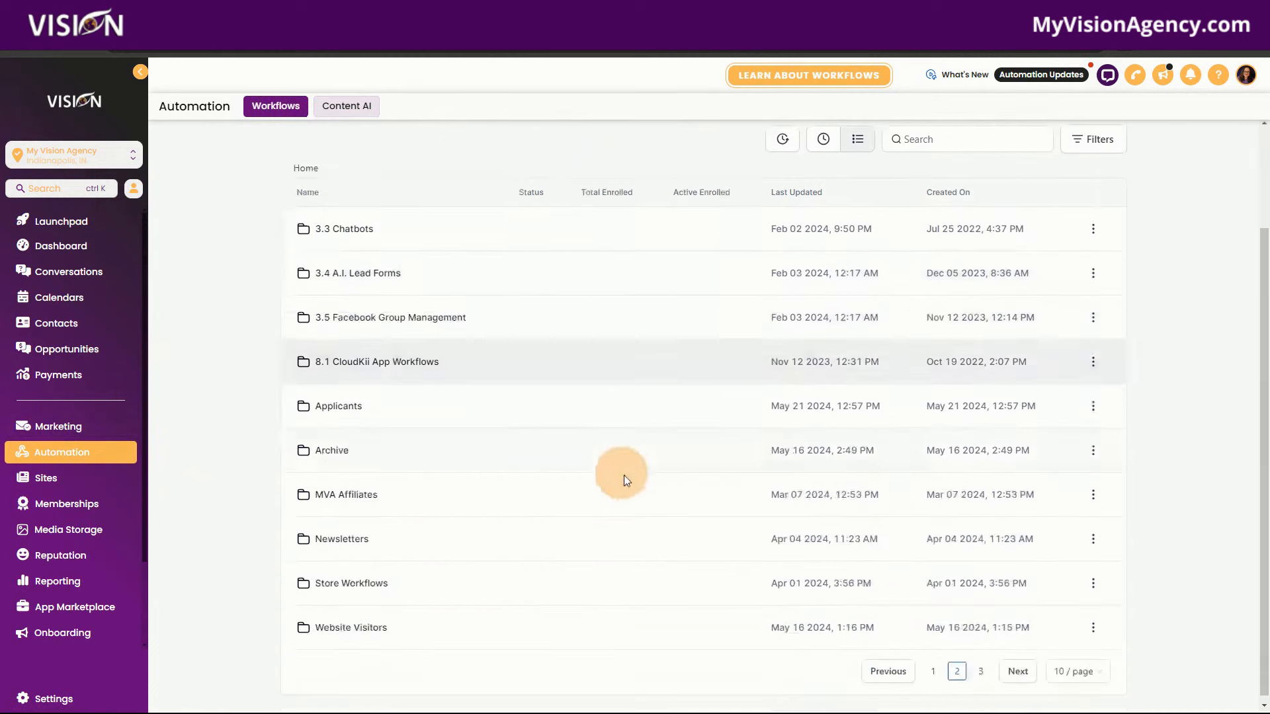
click(932, 670)
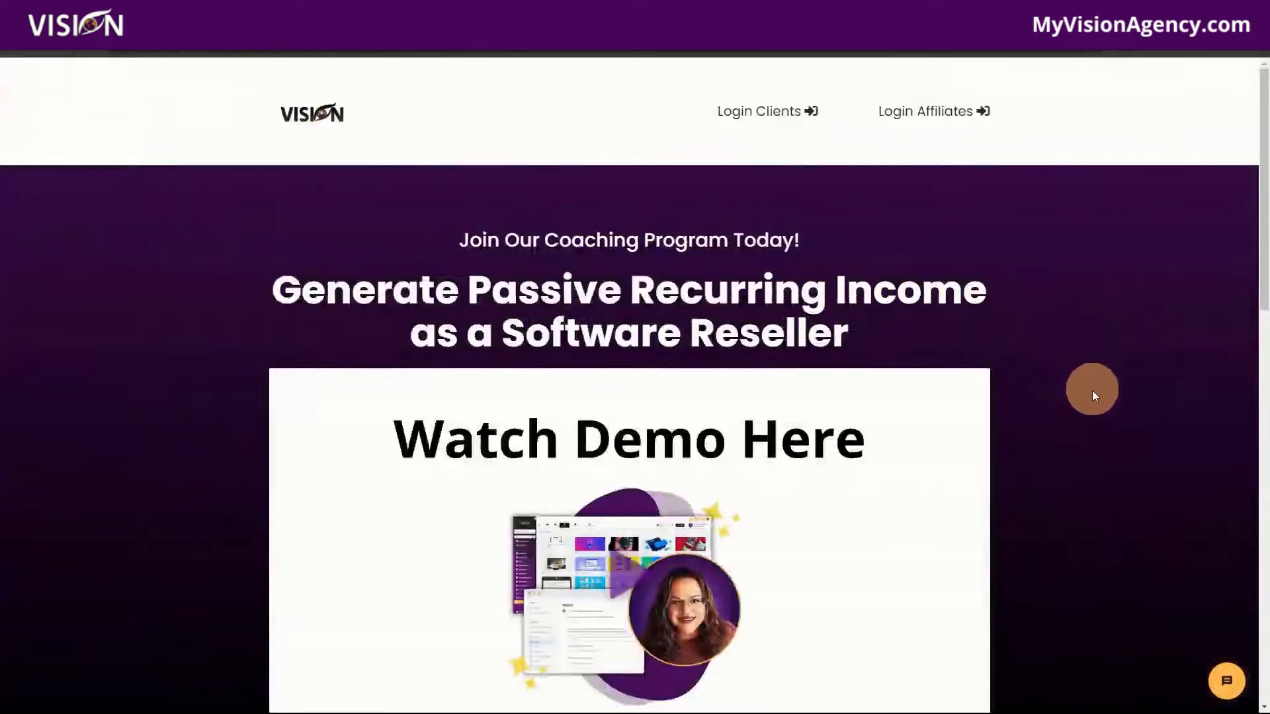
Review the client and affiliate join options on the agency's coaching program page, and return to the workflow list
scroll(1093, 392, down, 4)
scroll(1093, 395, down, 3)
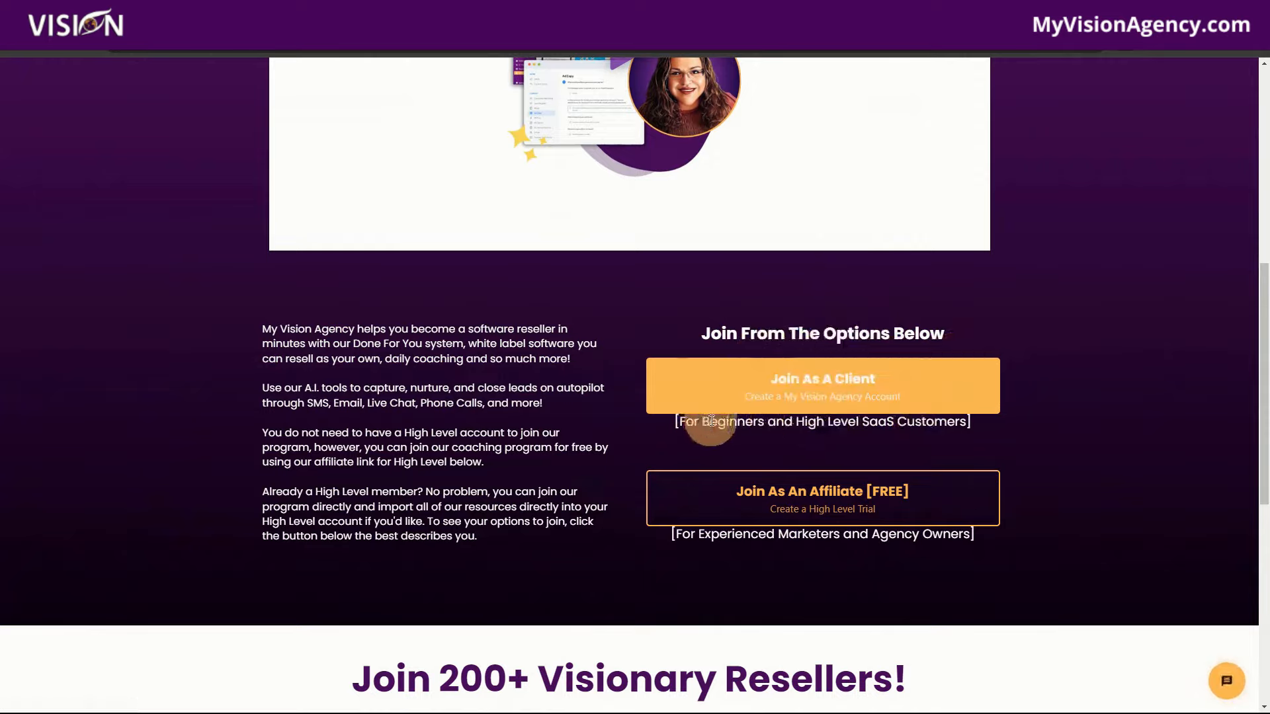
double_click(688, 421)
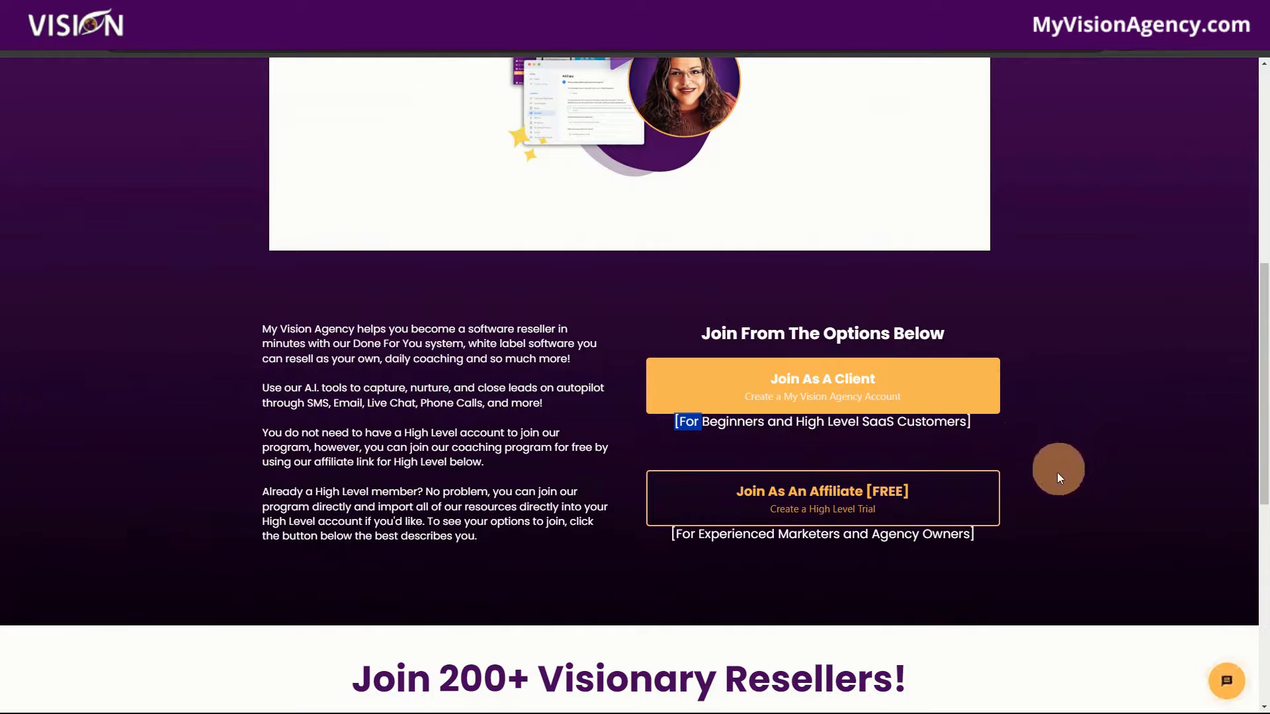
click(826, 443)
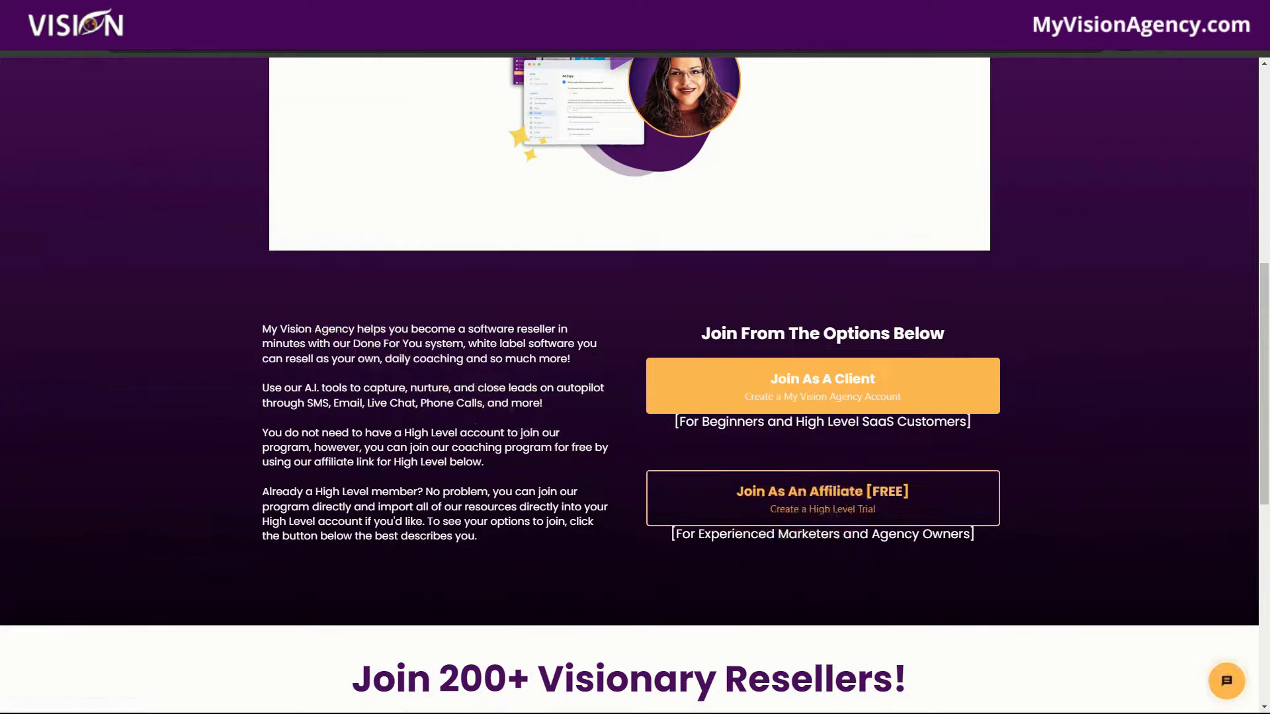
click(100, 40)
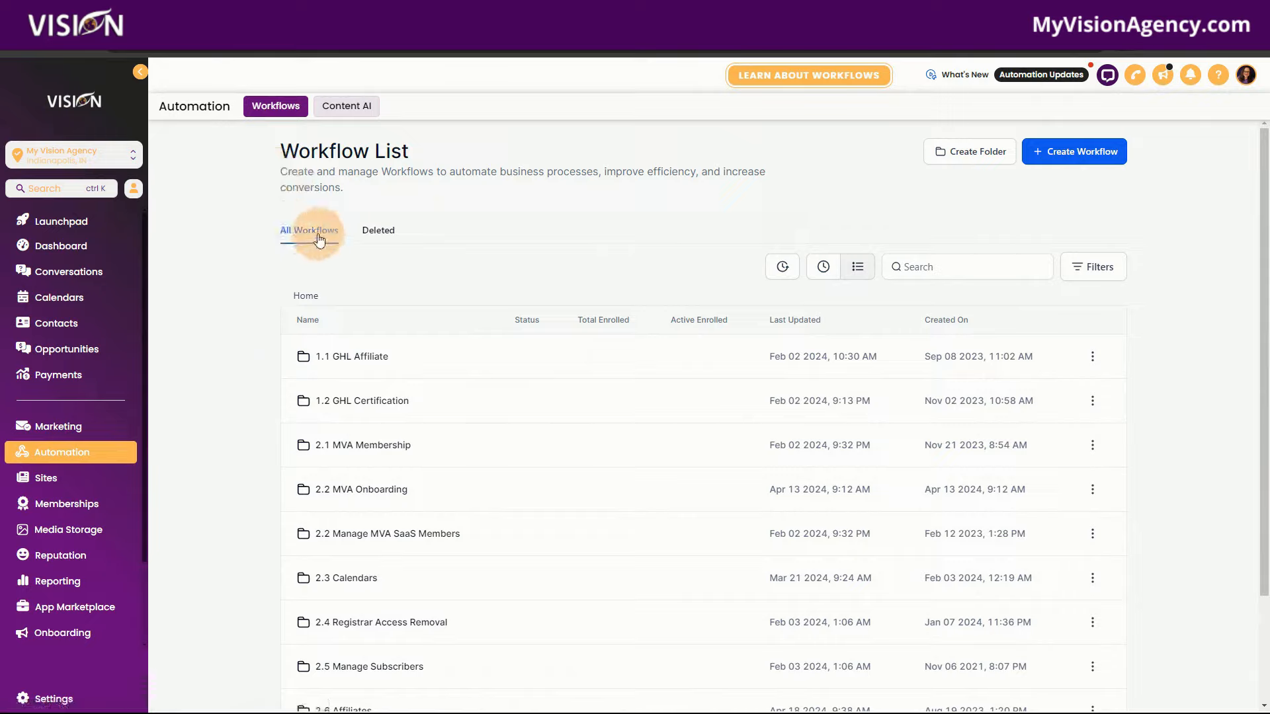
Check the deleted workflows that can be restored, and go back to the full list of workflows
click(384, 231)
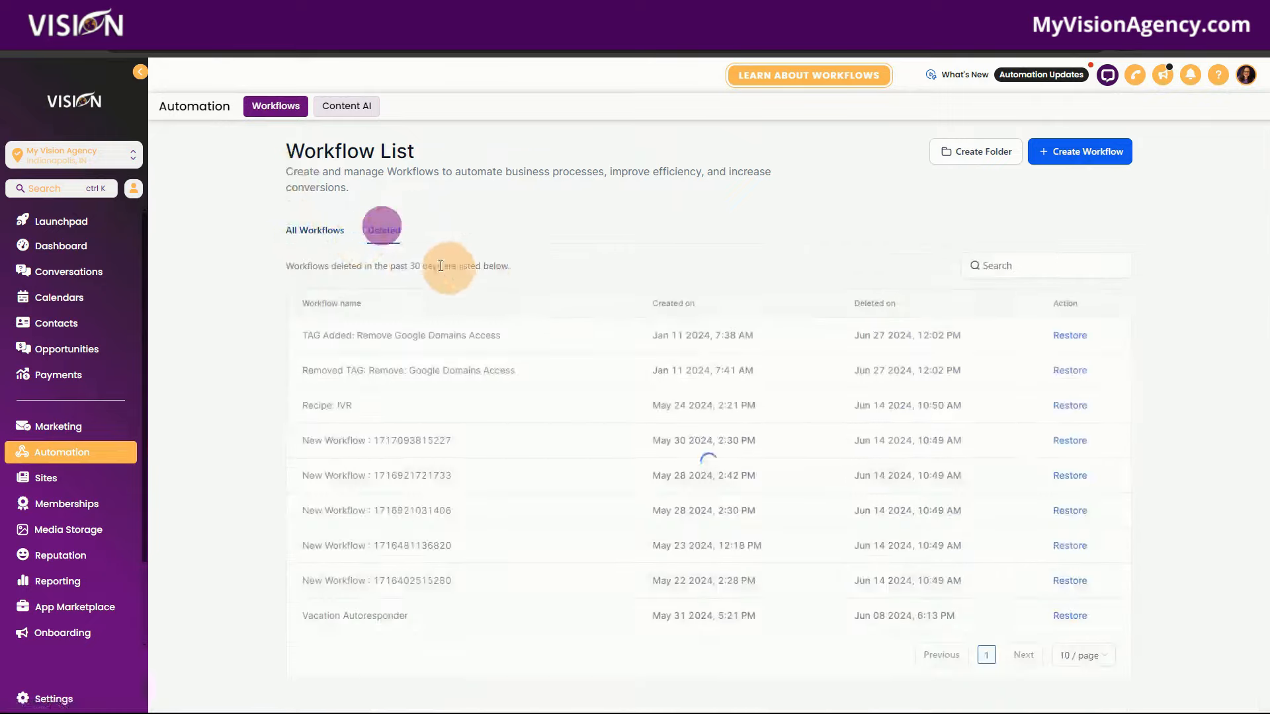
click(330, 231)
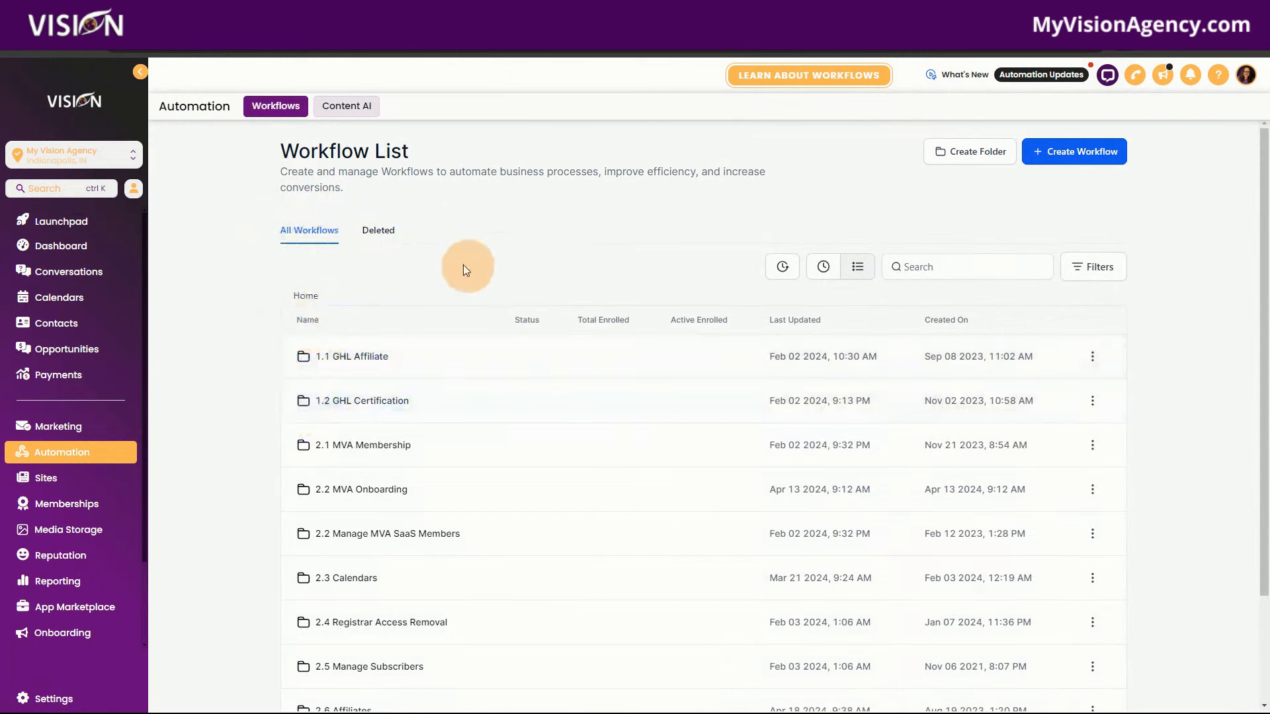
click(378, 230)
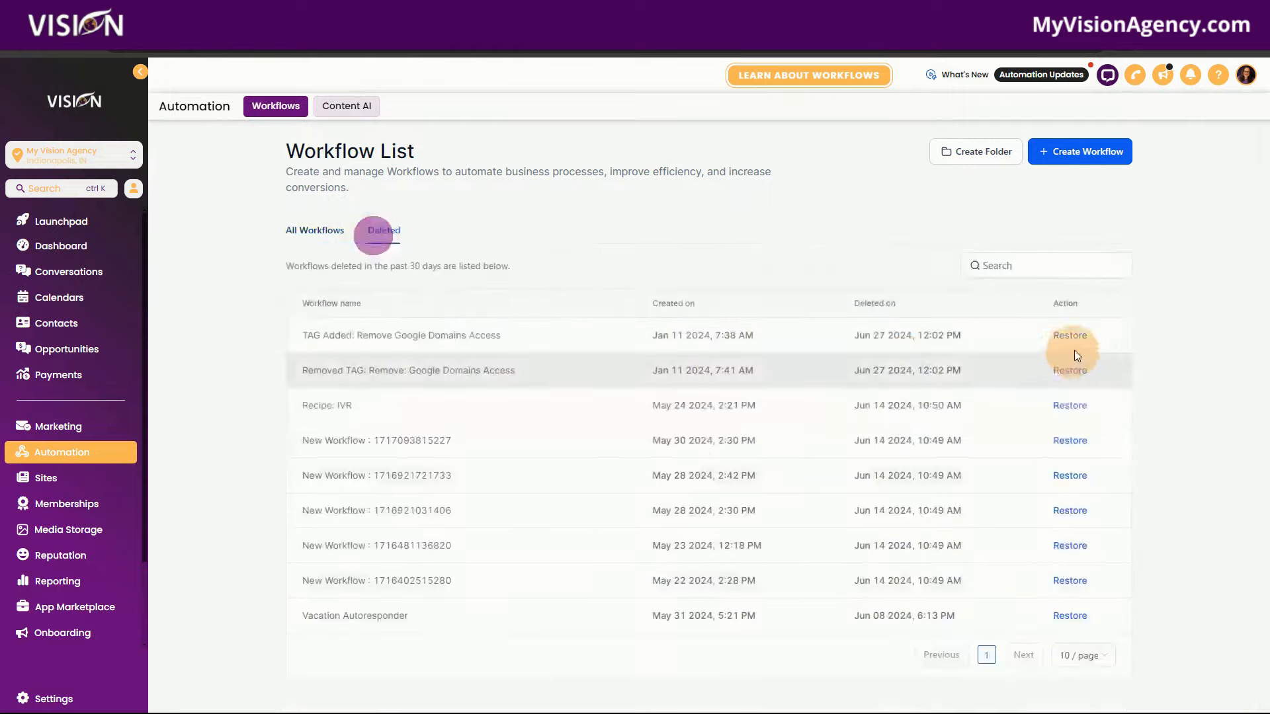
click(314, 230)
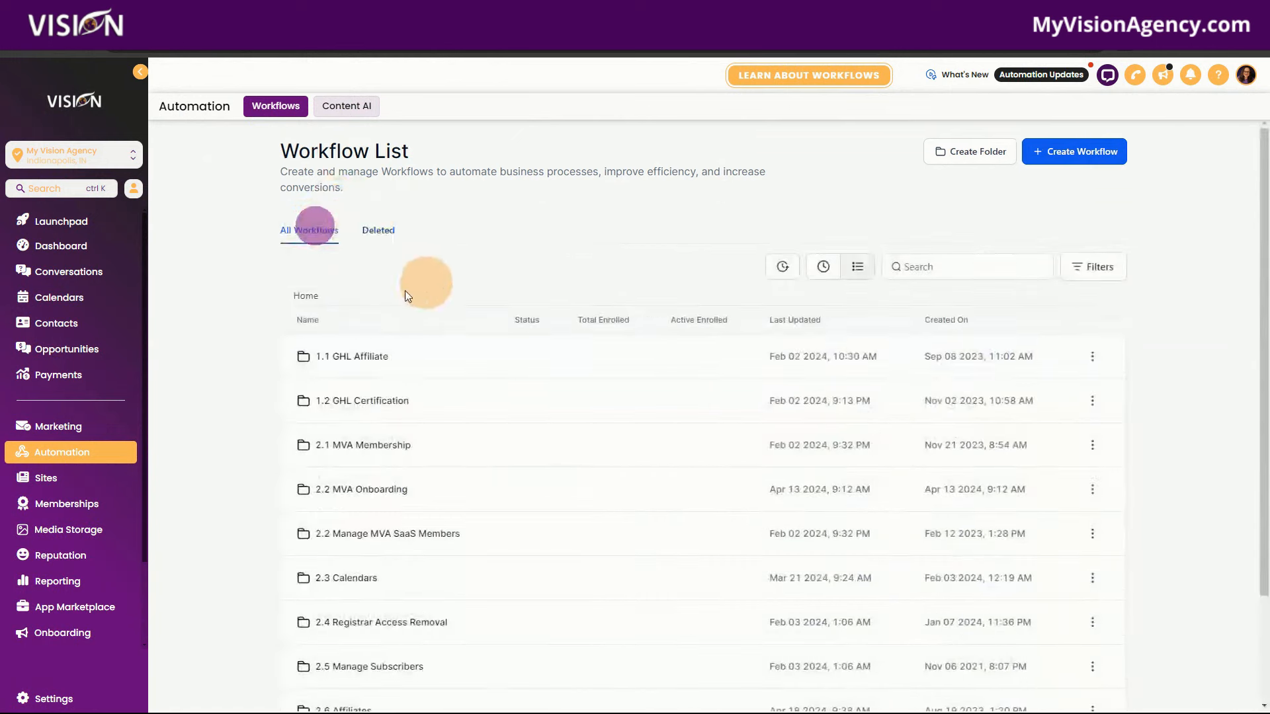
scroll(329, 207, down, 2)
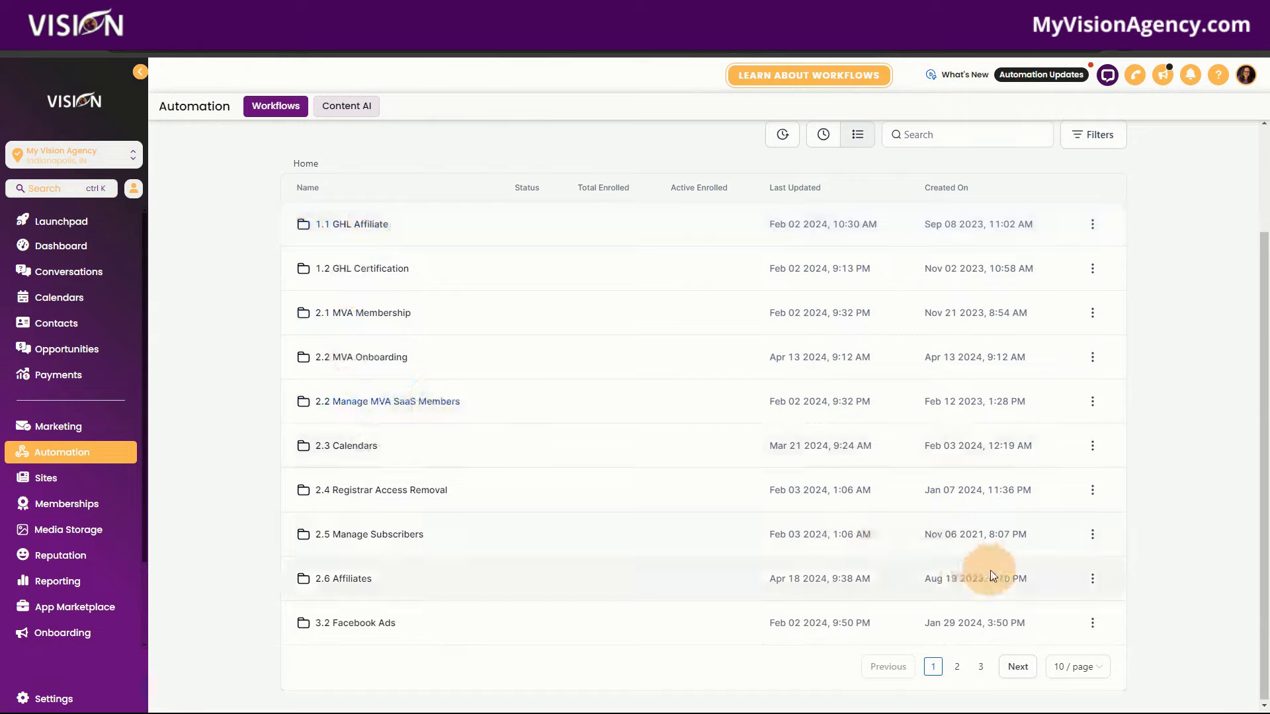
scroll(688, 530, up, 2)
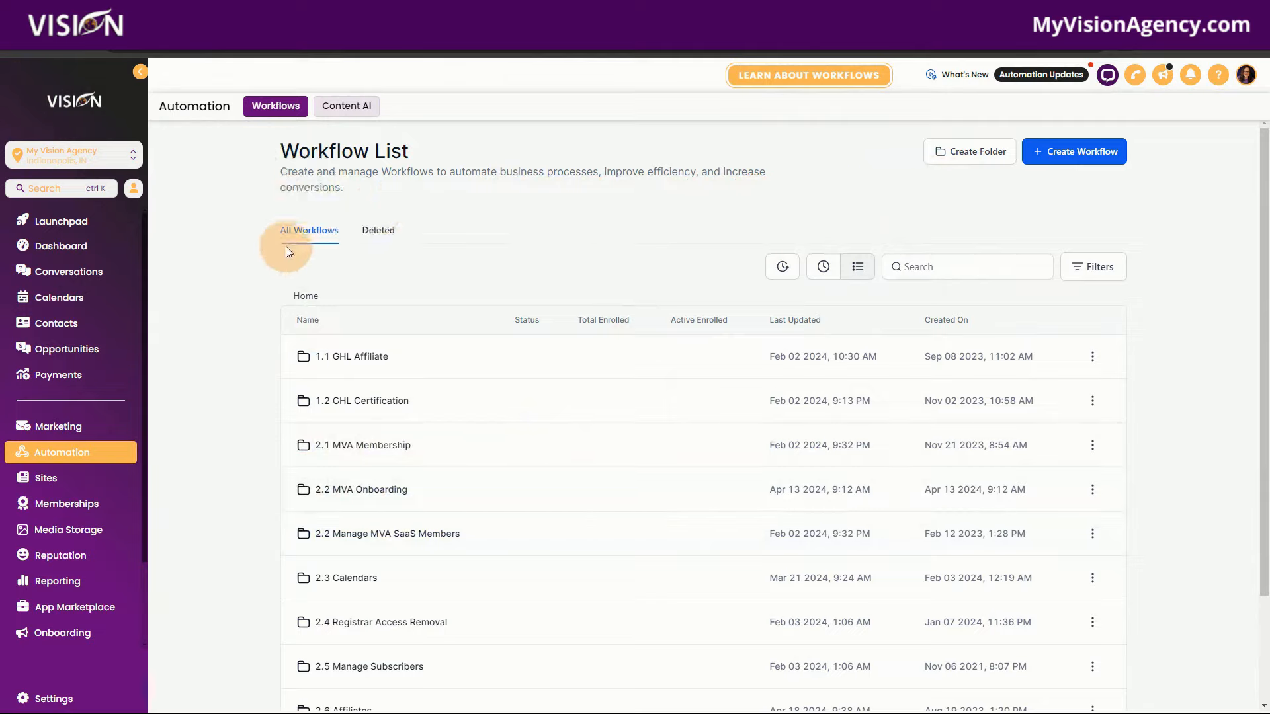
Open the 1.1 GHL Affiliate folder, review its workflows, and return to the home folder list
click(305, 357)
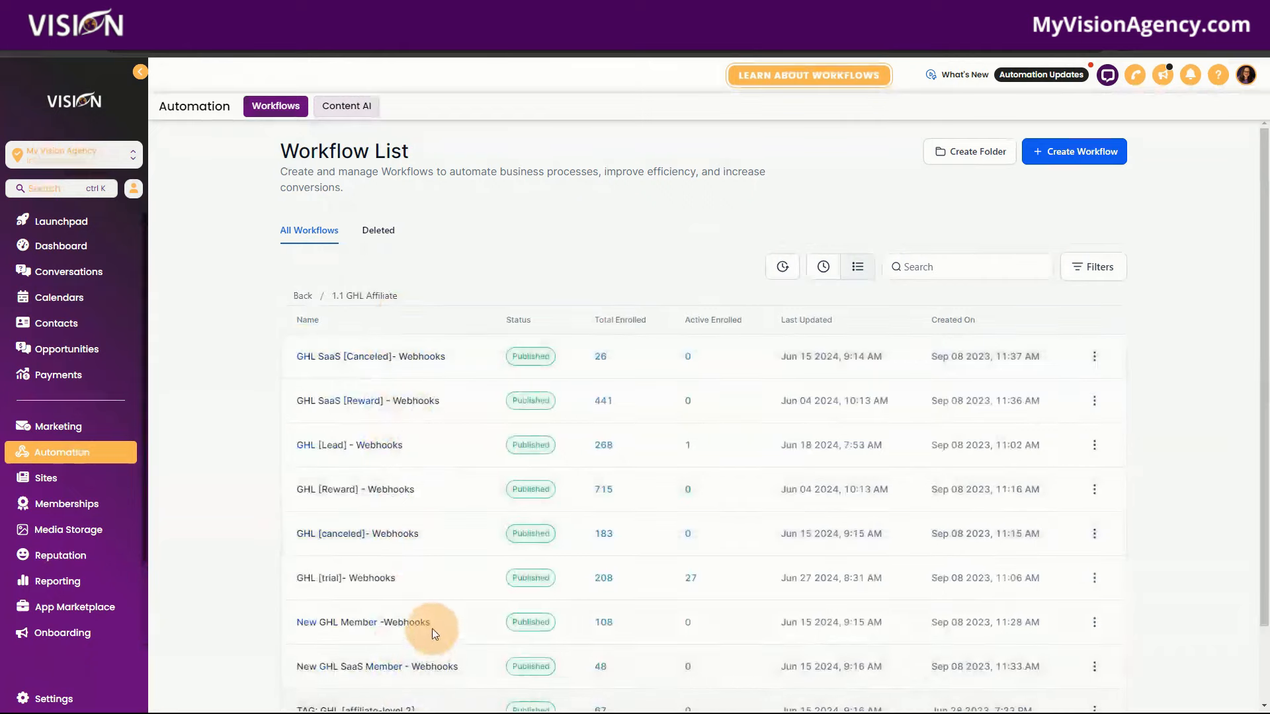
scroll(431, 628, down, 2)
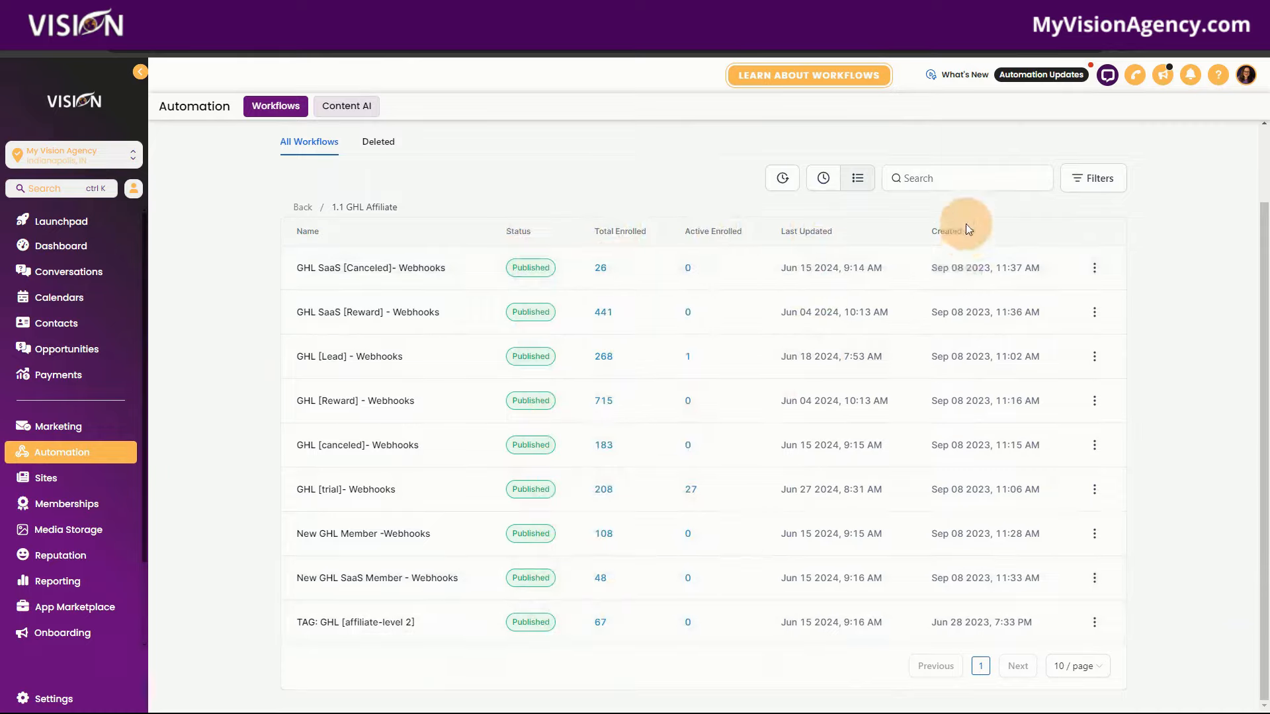
click(296, 207)
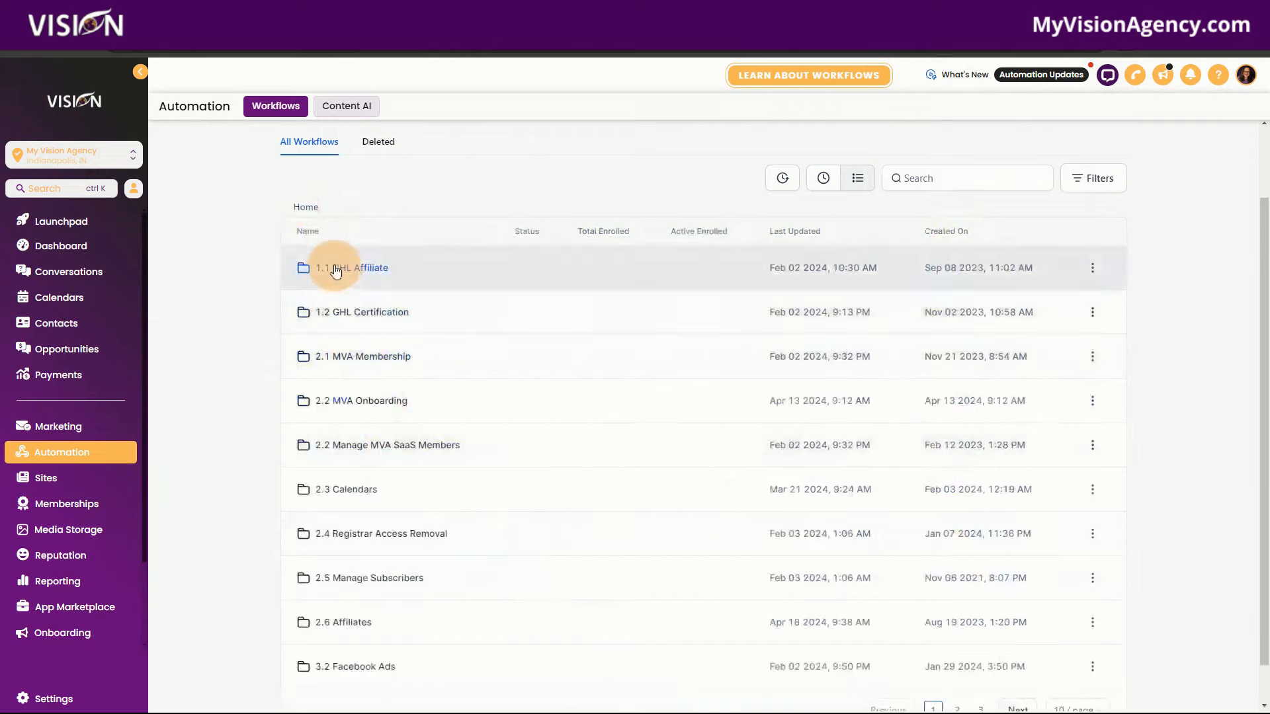
scroll(446, 368, up, 2)
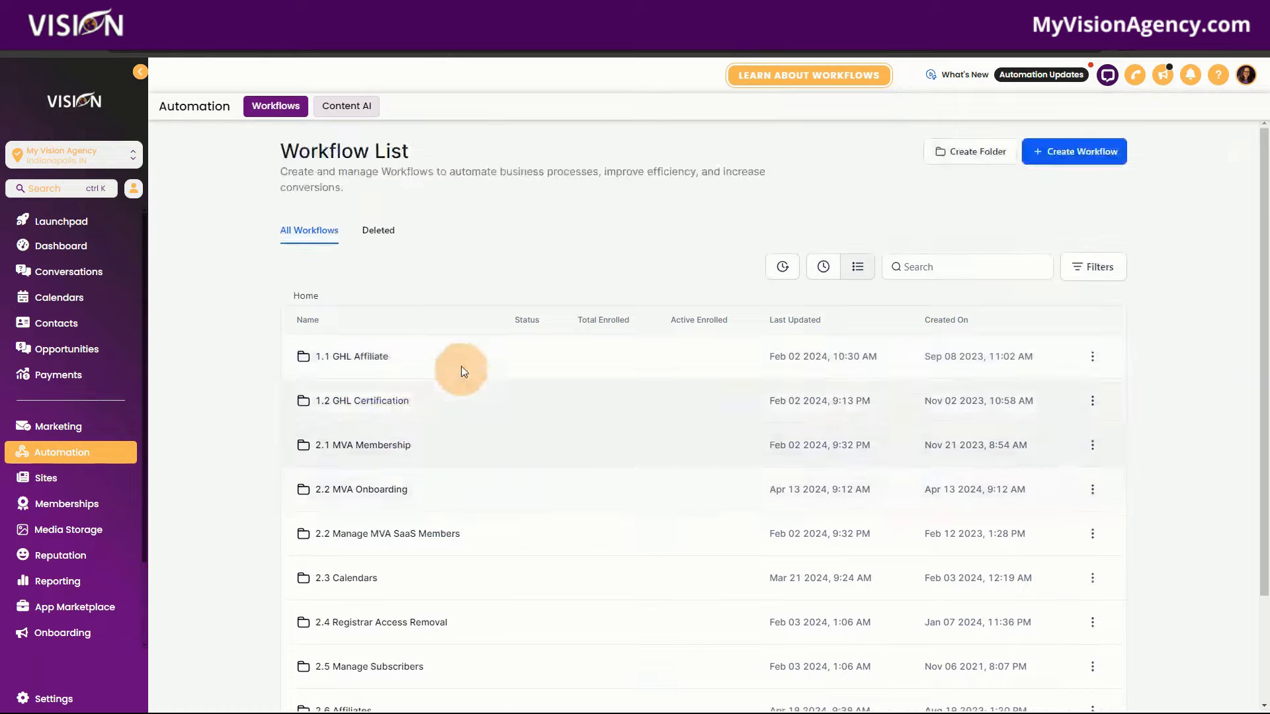
Check the copy workflow history and keep the workflows displayed in list view
click(787, 267)
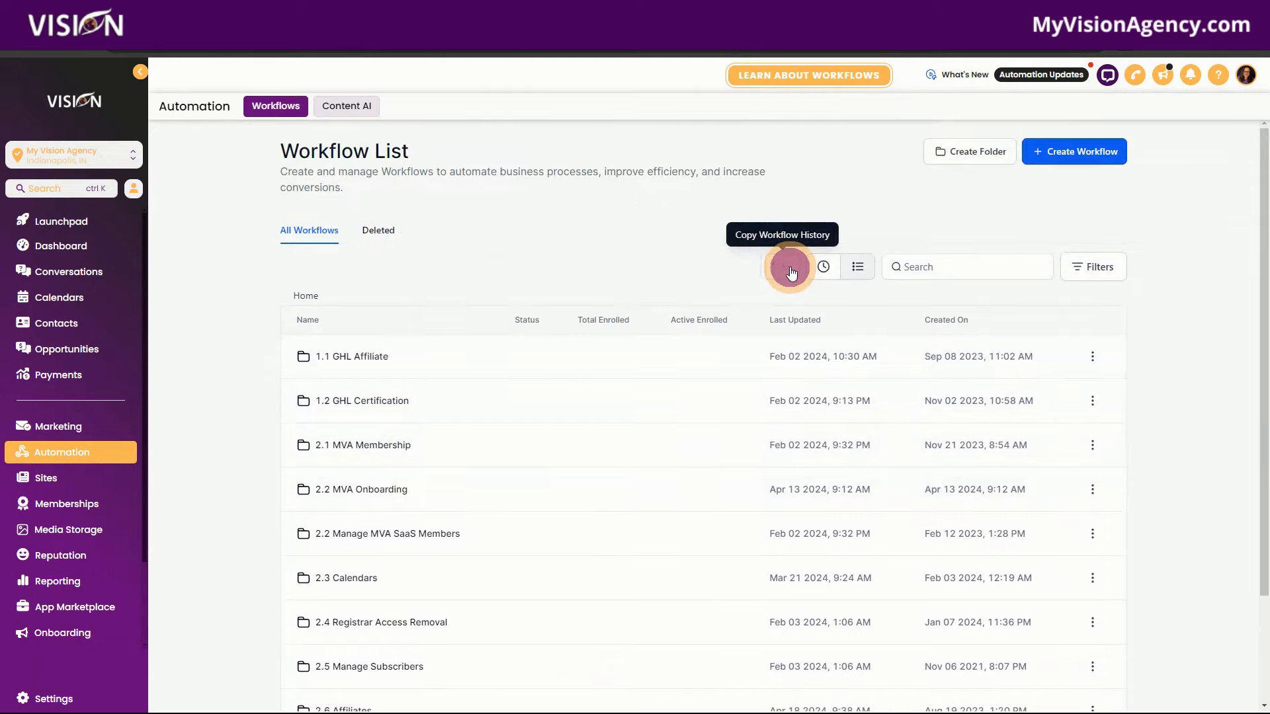
click(1015, 330)
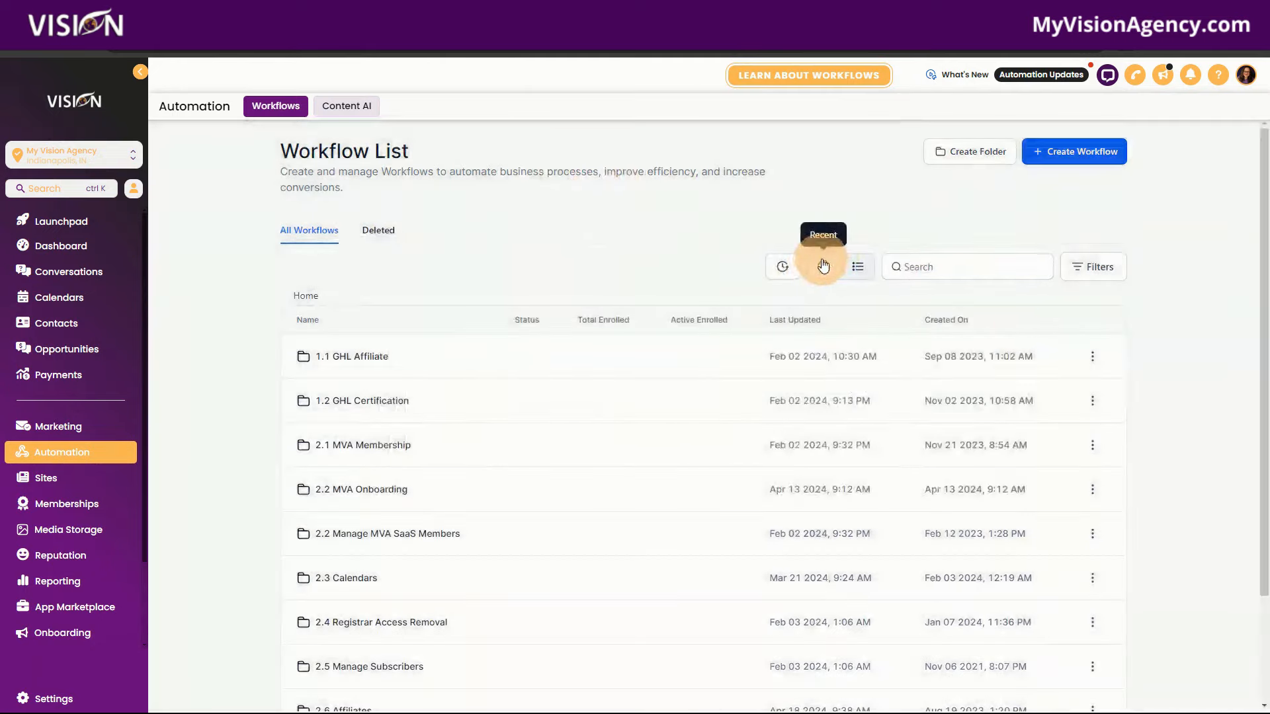
click(867, 272)
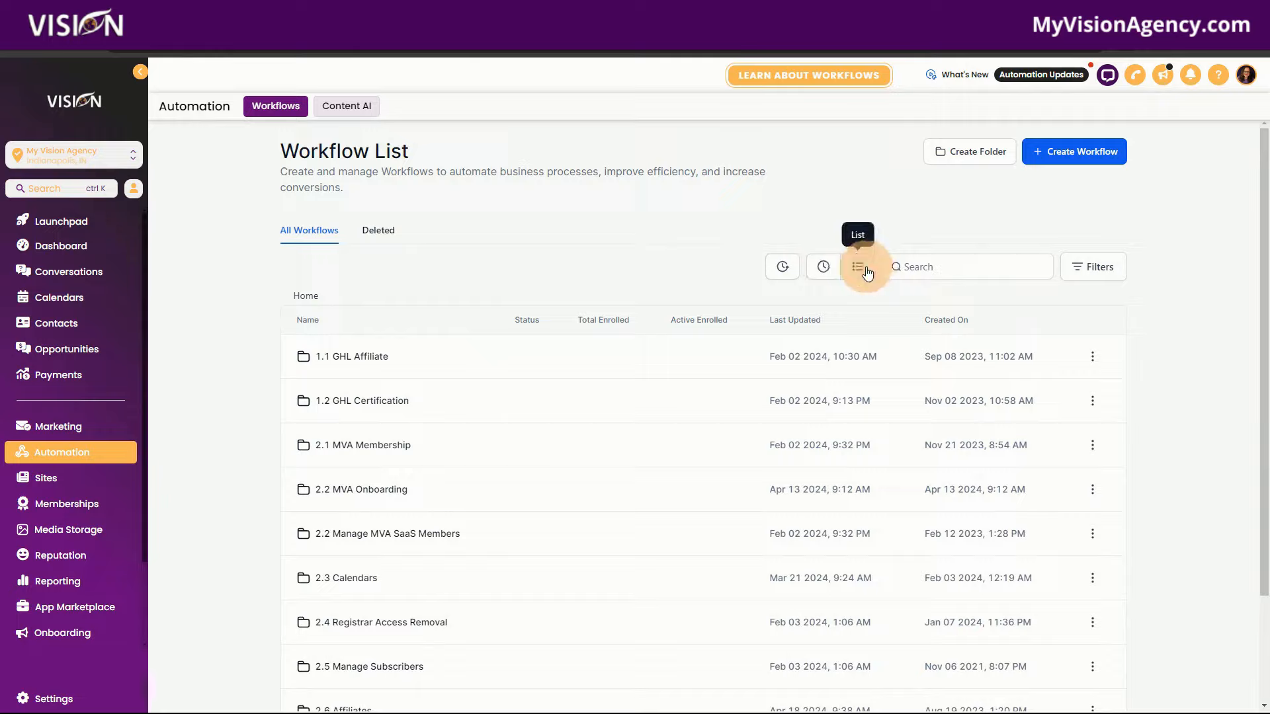
Filter the workflow list by the Published status, and clear the filter again
click(1103, 268)
click(1044, 323)
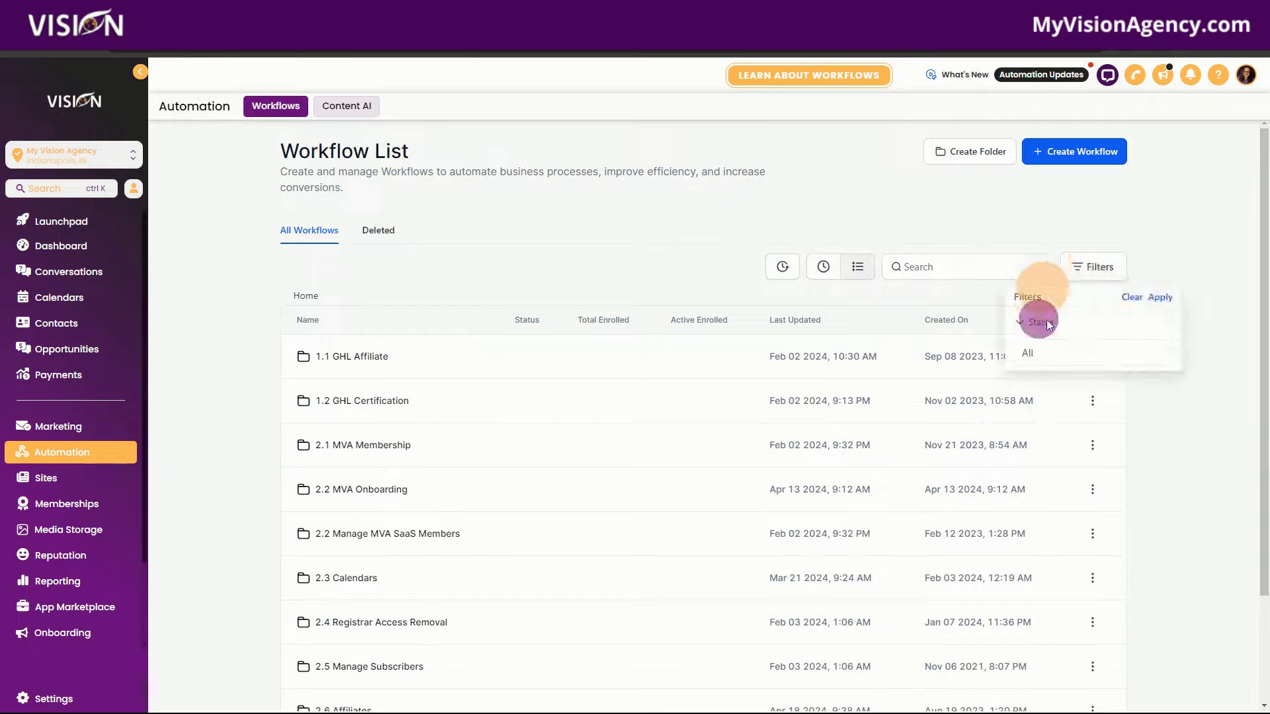
click(1048, 351)
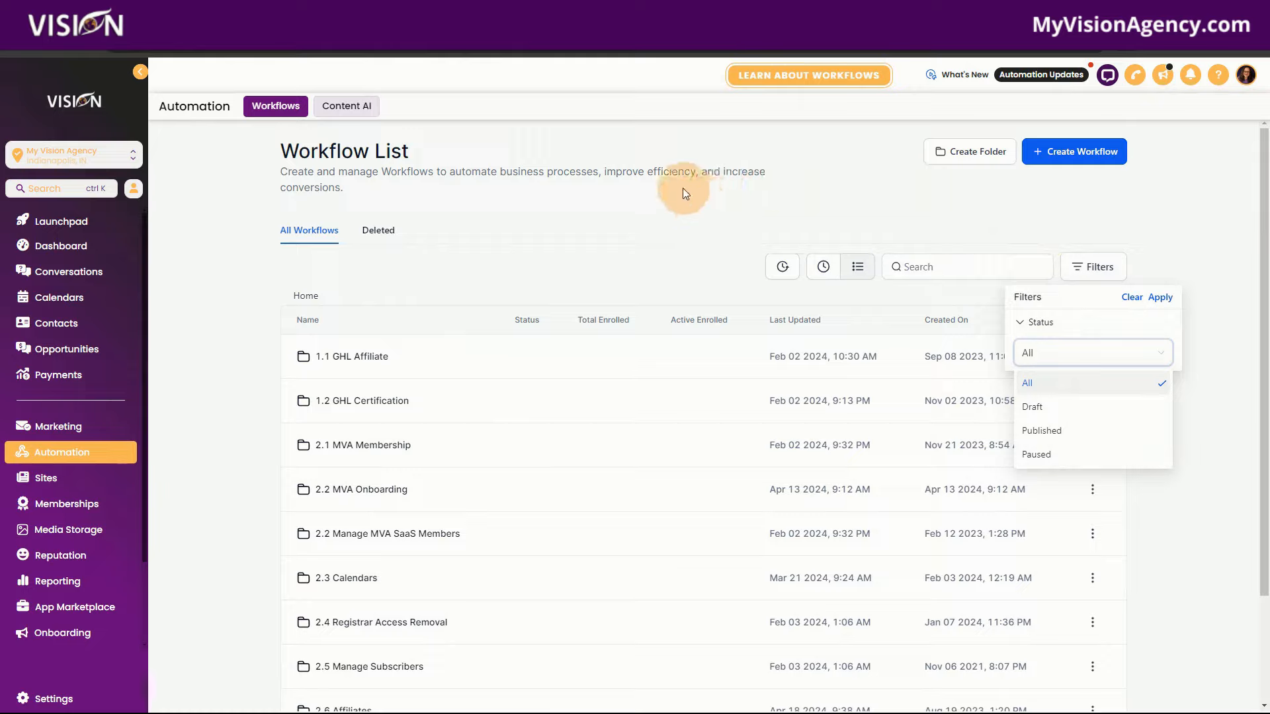
click(1042, 431)
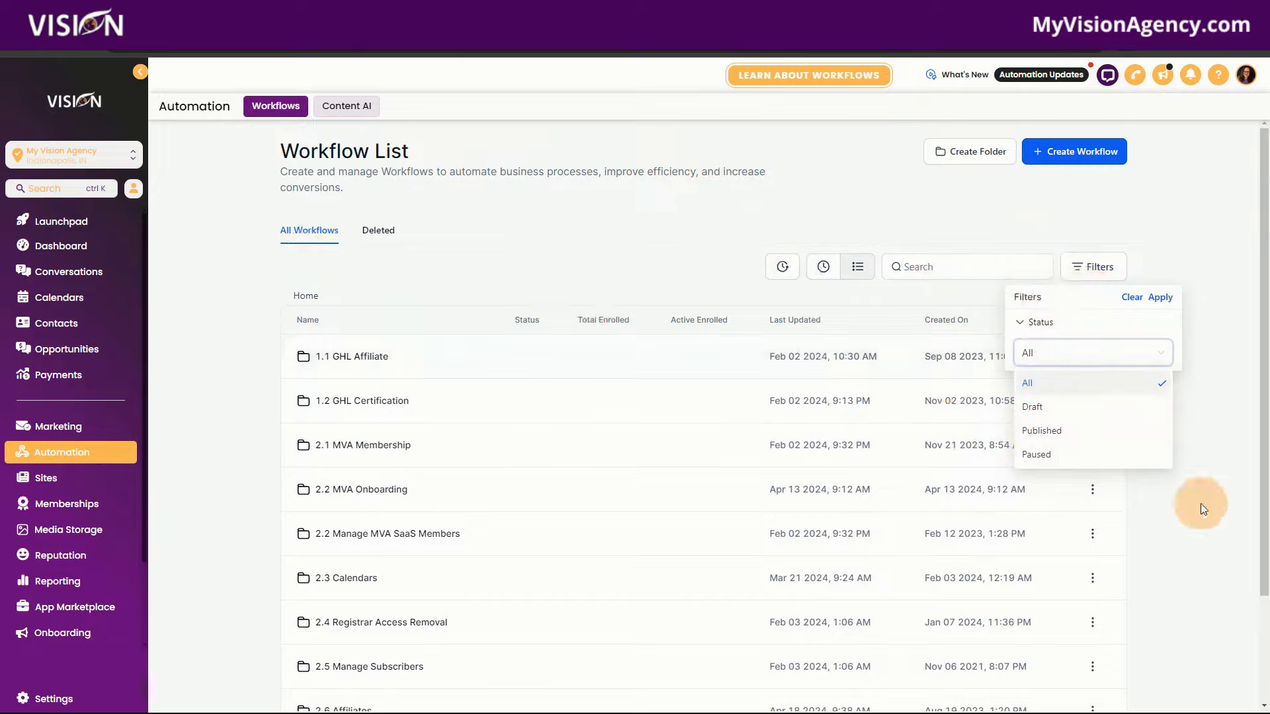
click(1048, 430)
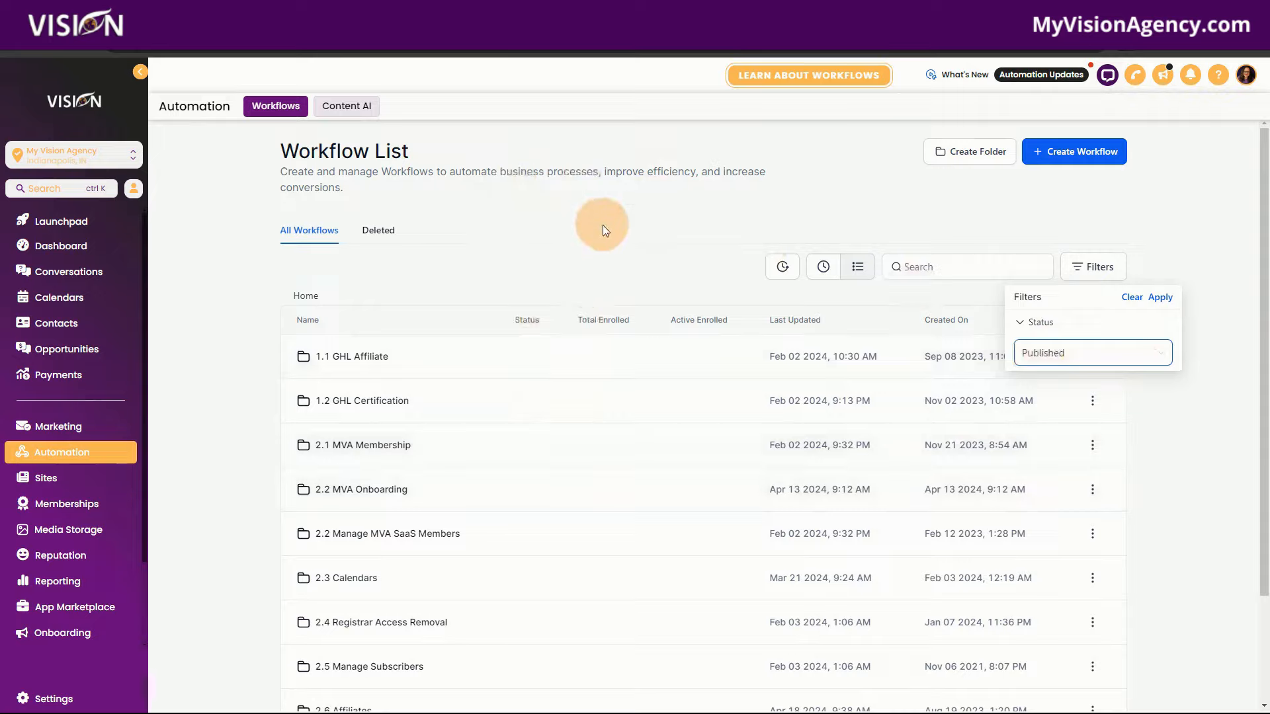
click(1160, 297)
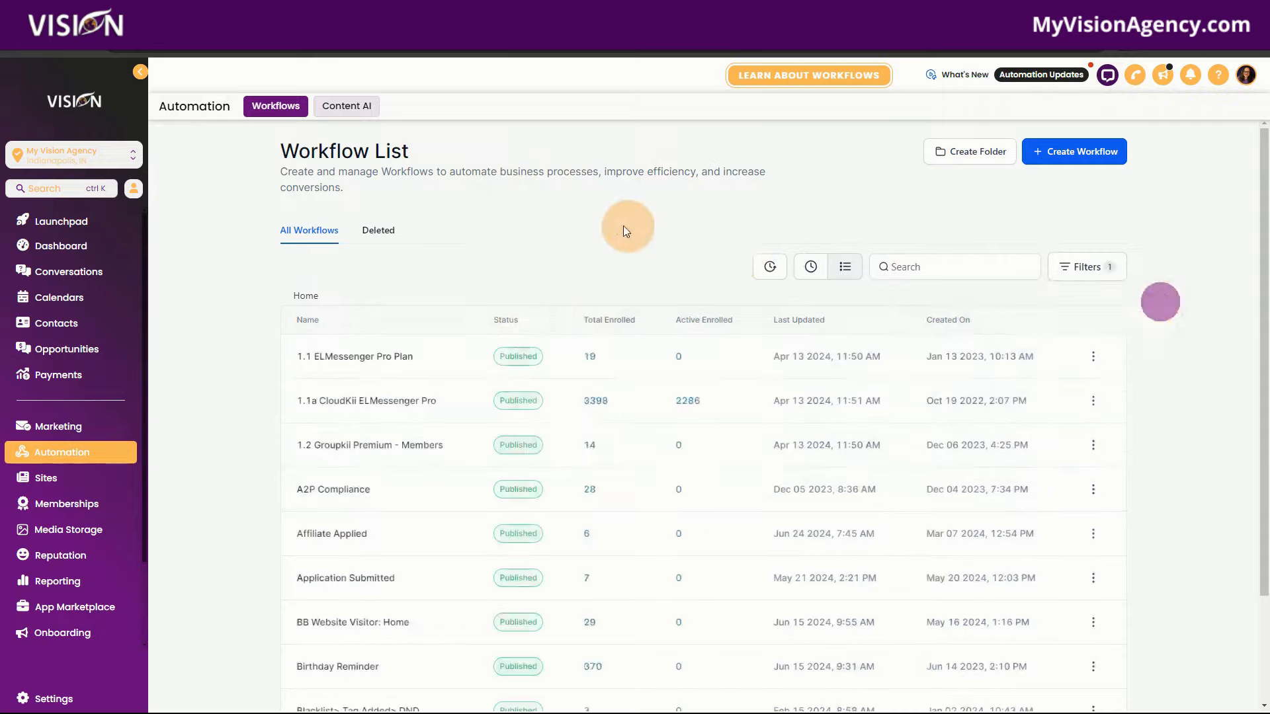
click(1105, 269)
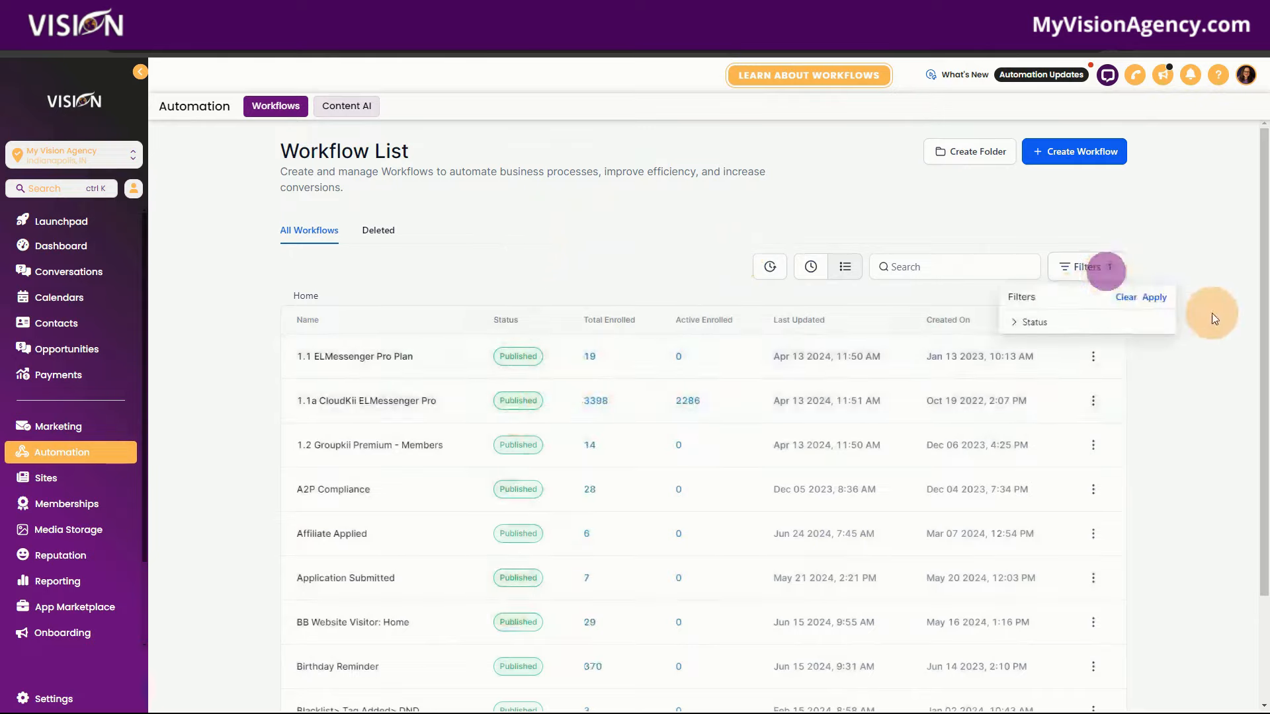
click(1126, 297)
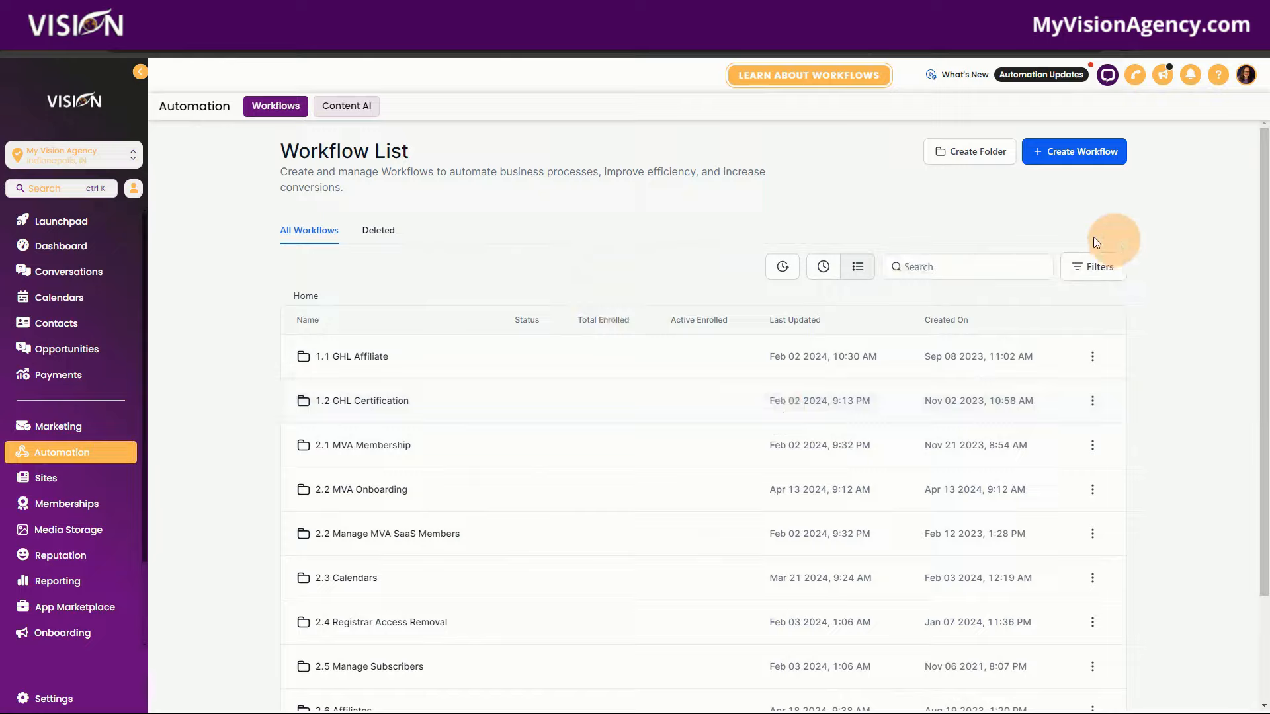
Open the form for creating a workflow folder and close it without creating one
click(950, 151)
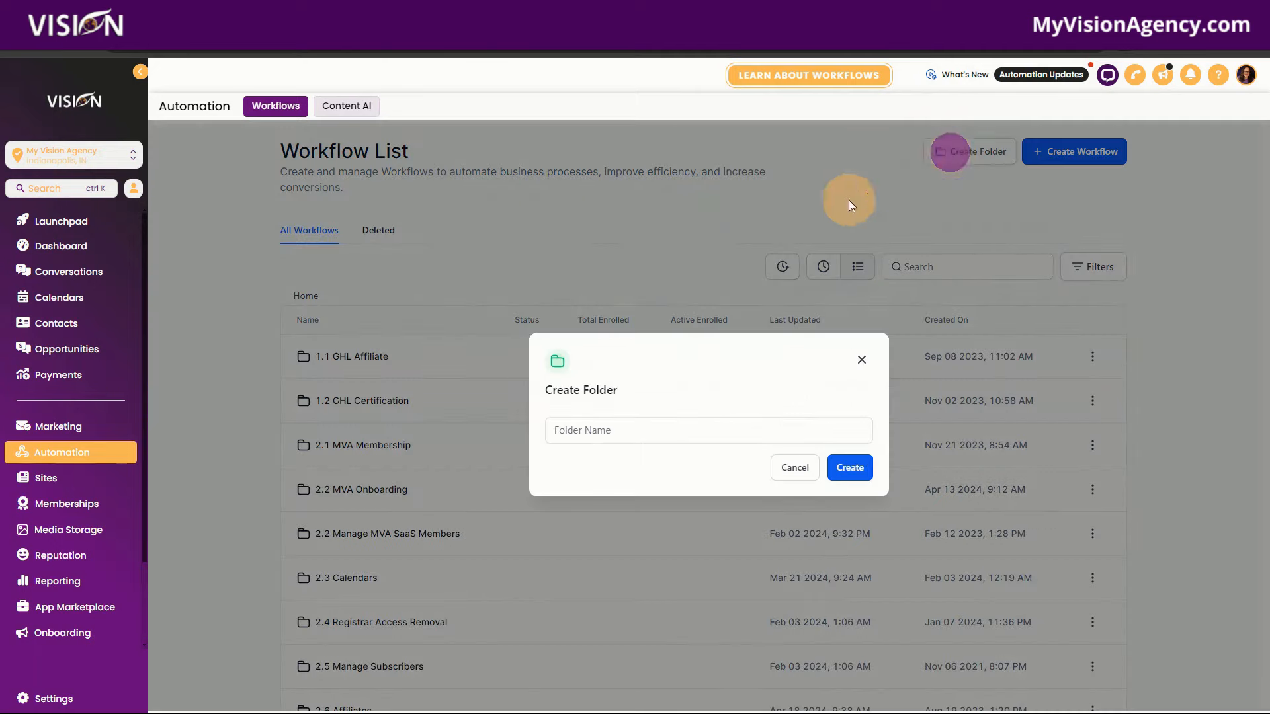
click(860, 359)
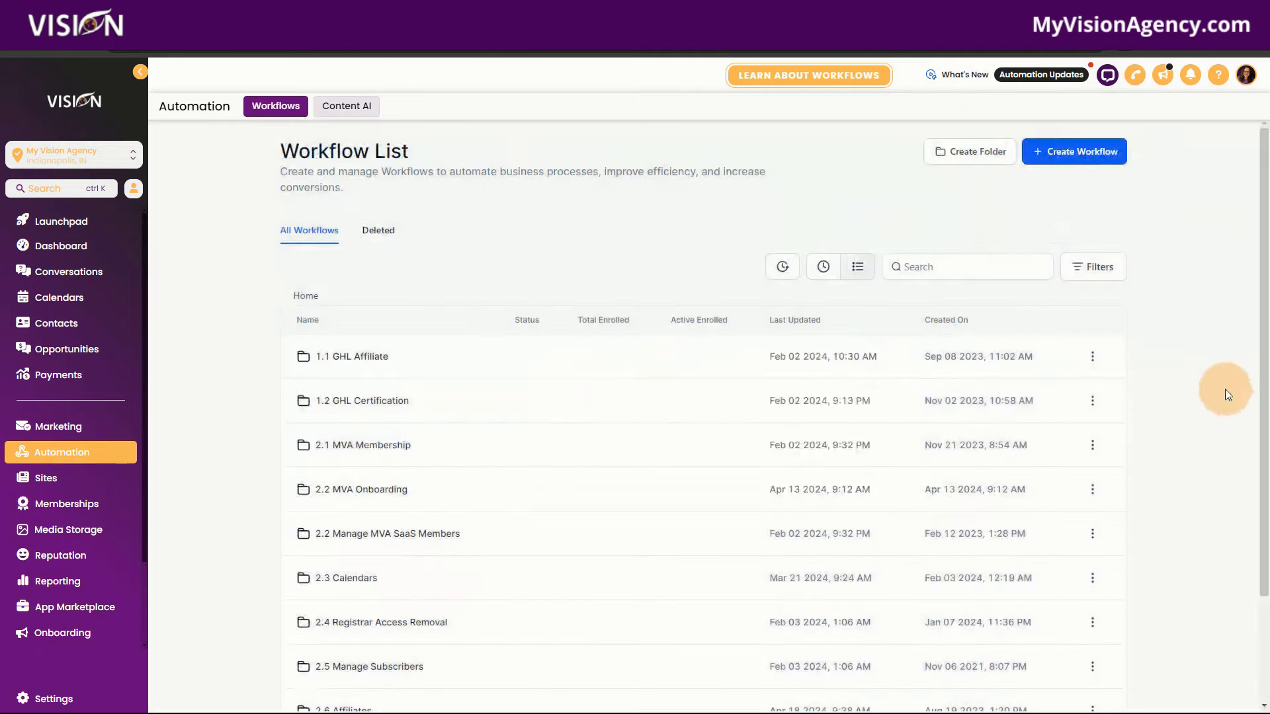
scroll(1190, 516, down, 3)
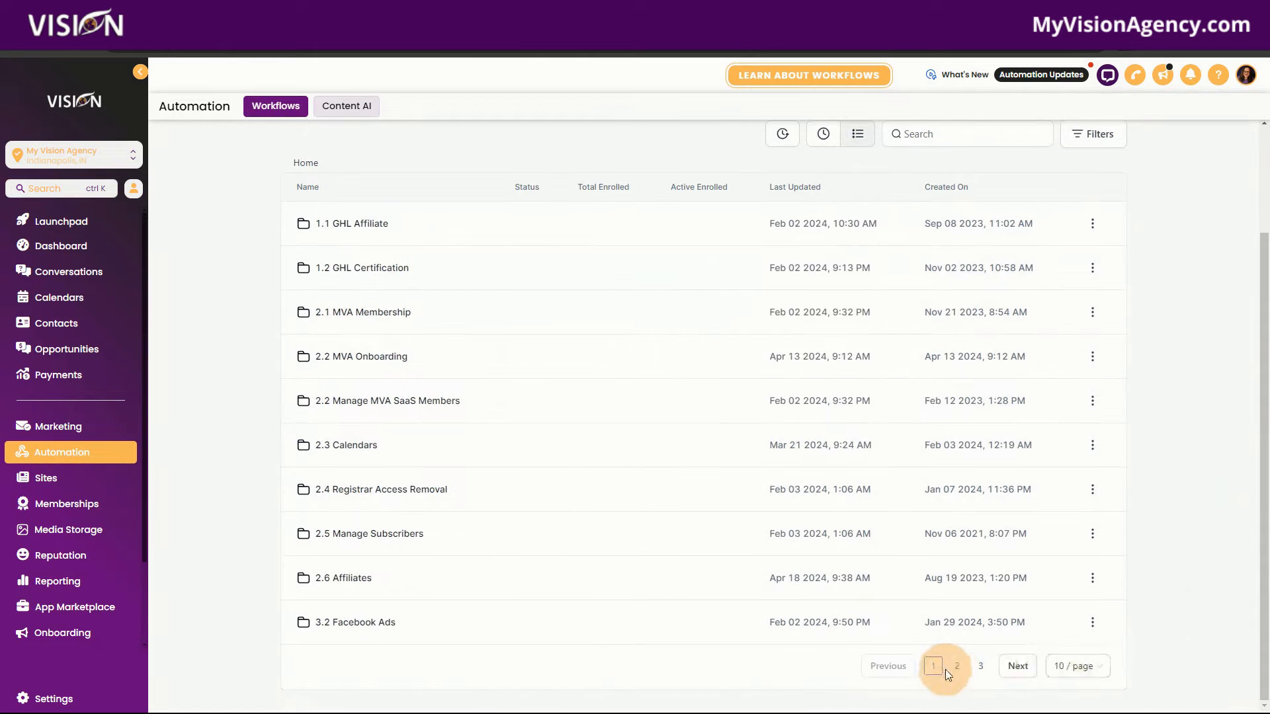
scroll(612, 522, up, 3)
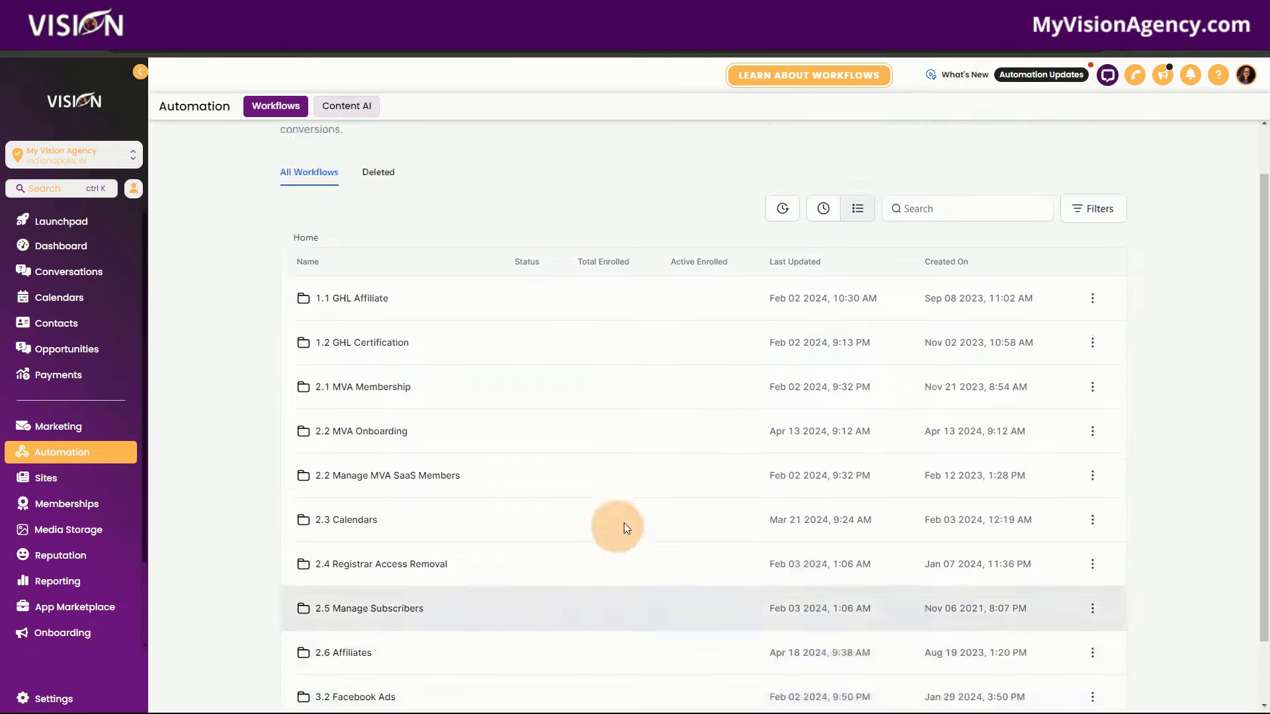
Start creating a workflow from a recipe so that the available workflow templates open
click(1072, 152)
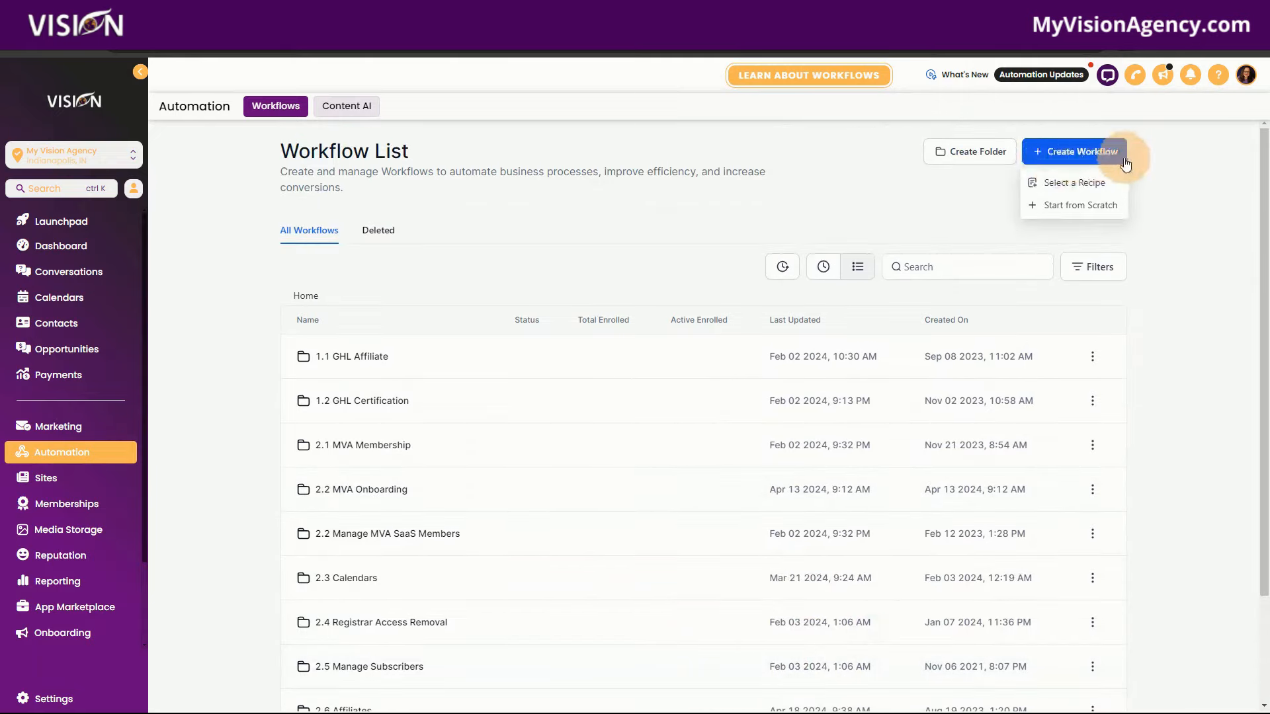
click(1066, 182)
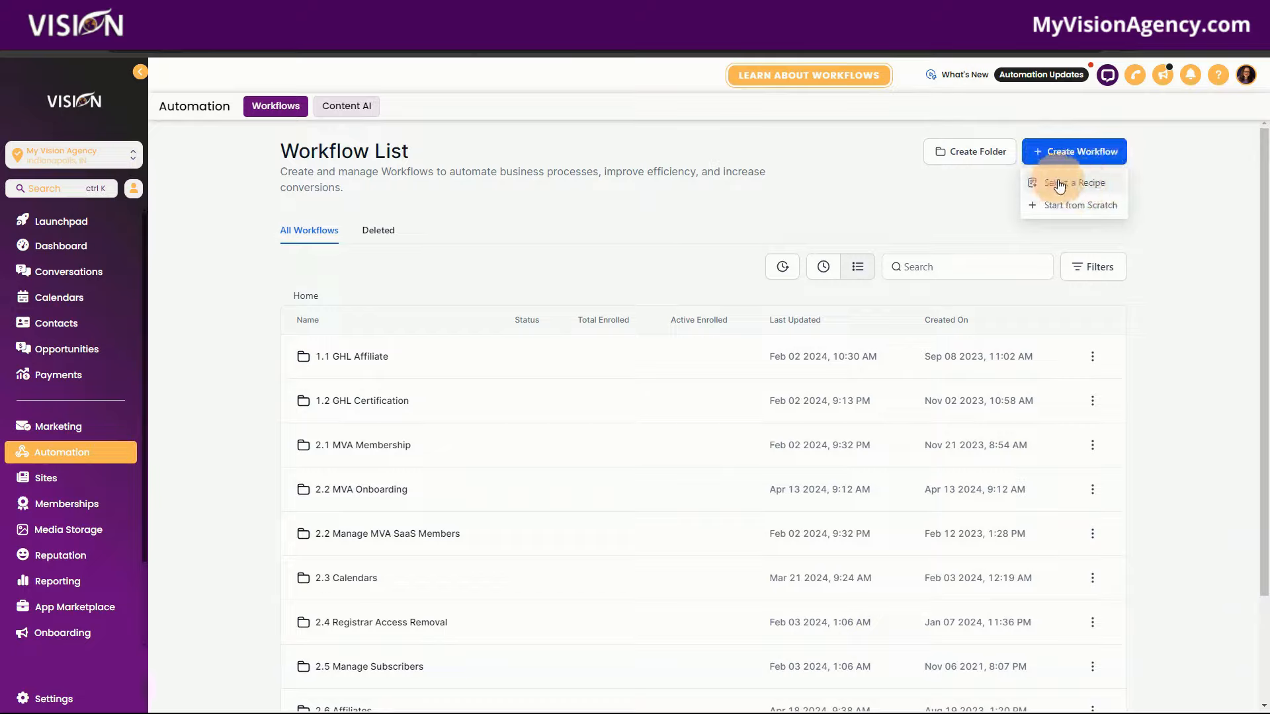
click(1060, 182)
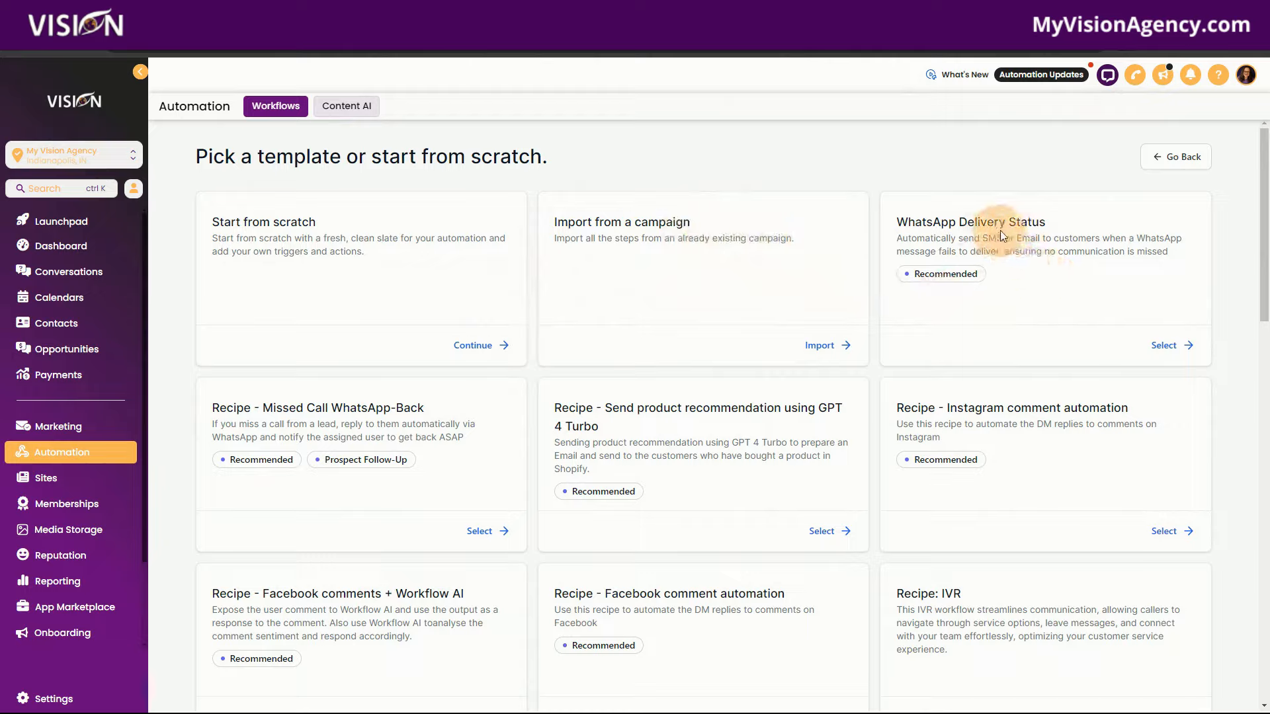
Browse the workflow templates and create a workflow from the Recipe - Appointment Confirmation + Reminder template
scroll(394, 424, down, 1)
scroll(394, 424, down, 1)
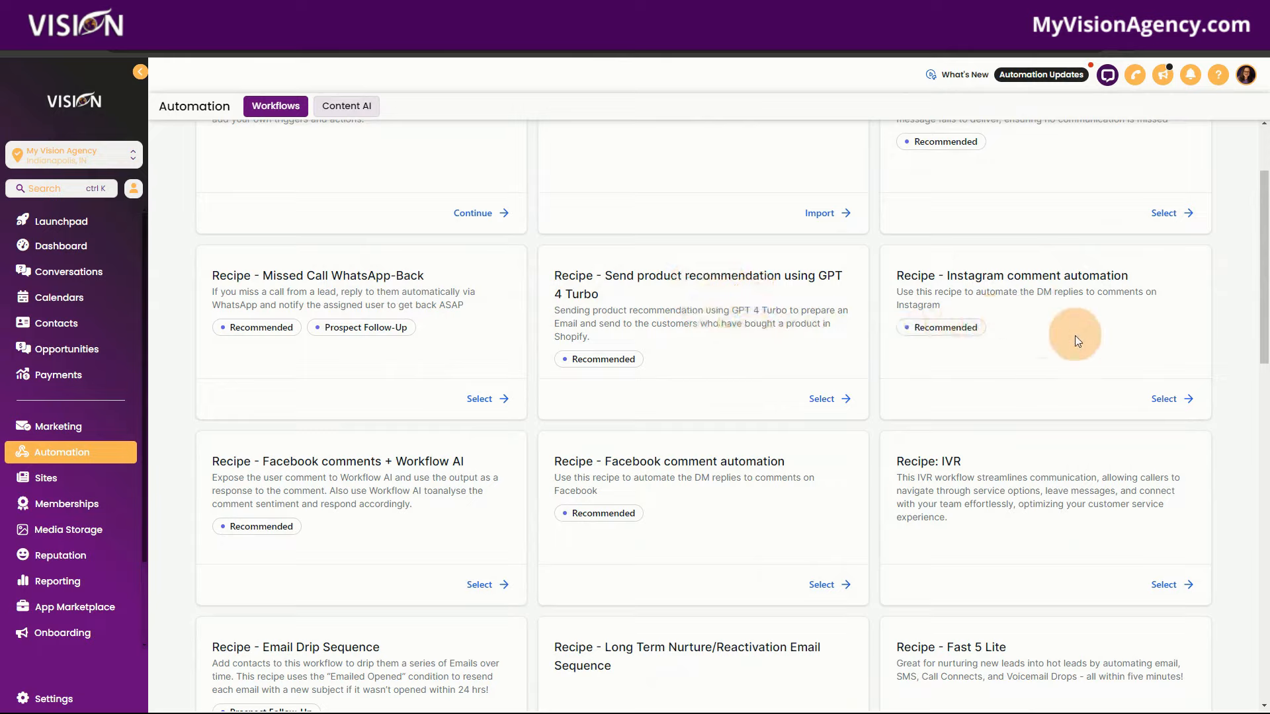
scroll(1071, 360, down, 1)
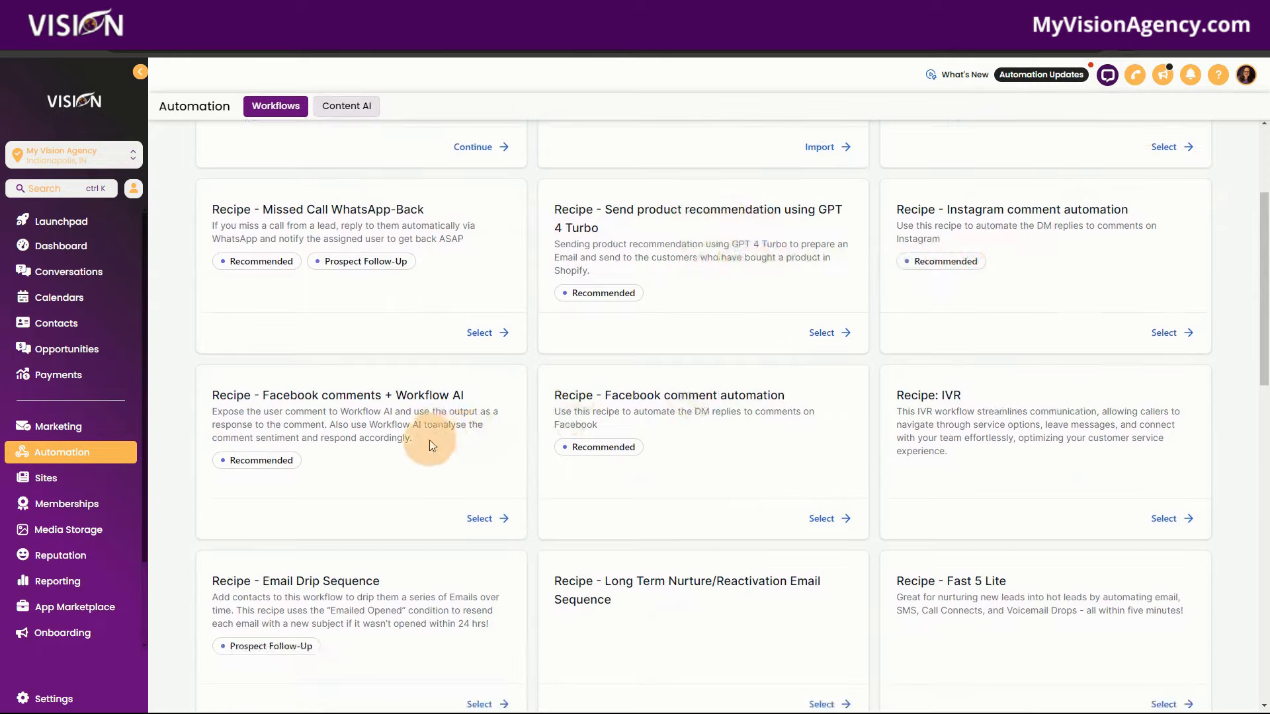
scroll(383, 466, down, 2)
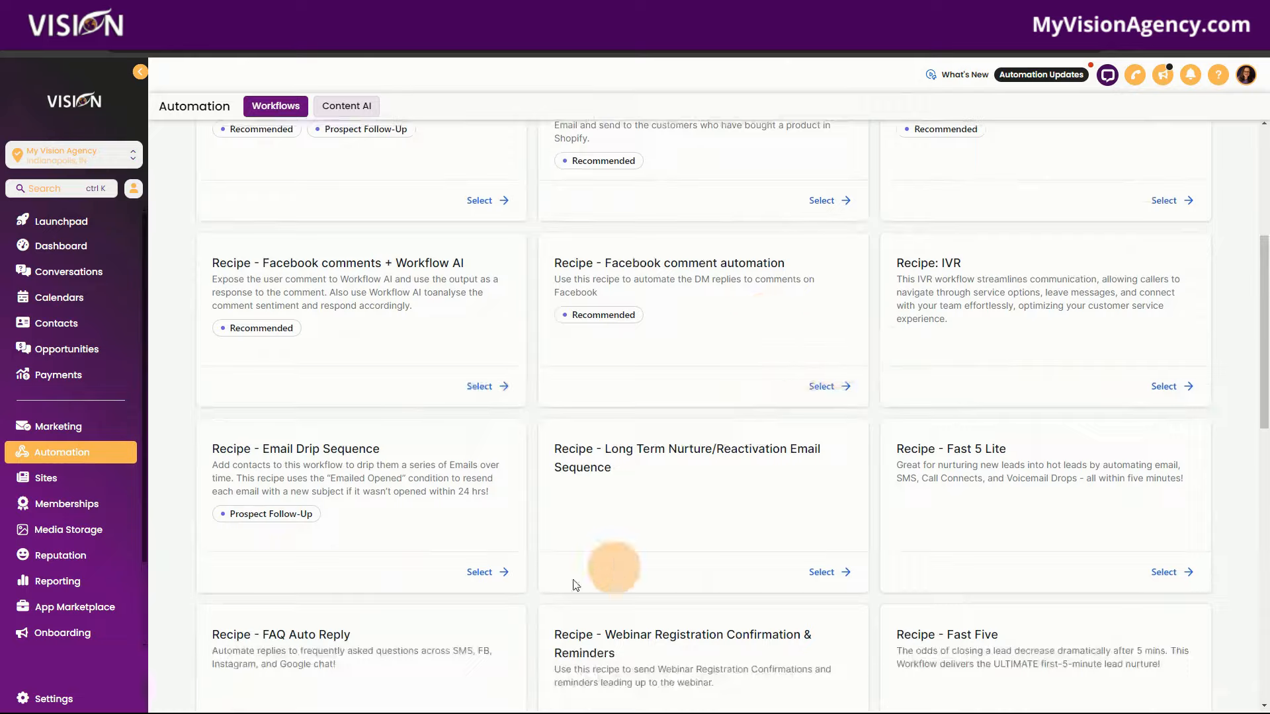
scroll(384, 531, down, 2)
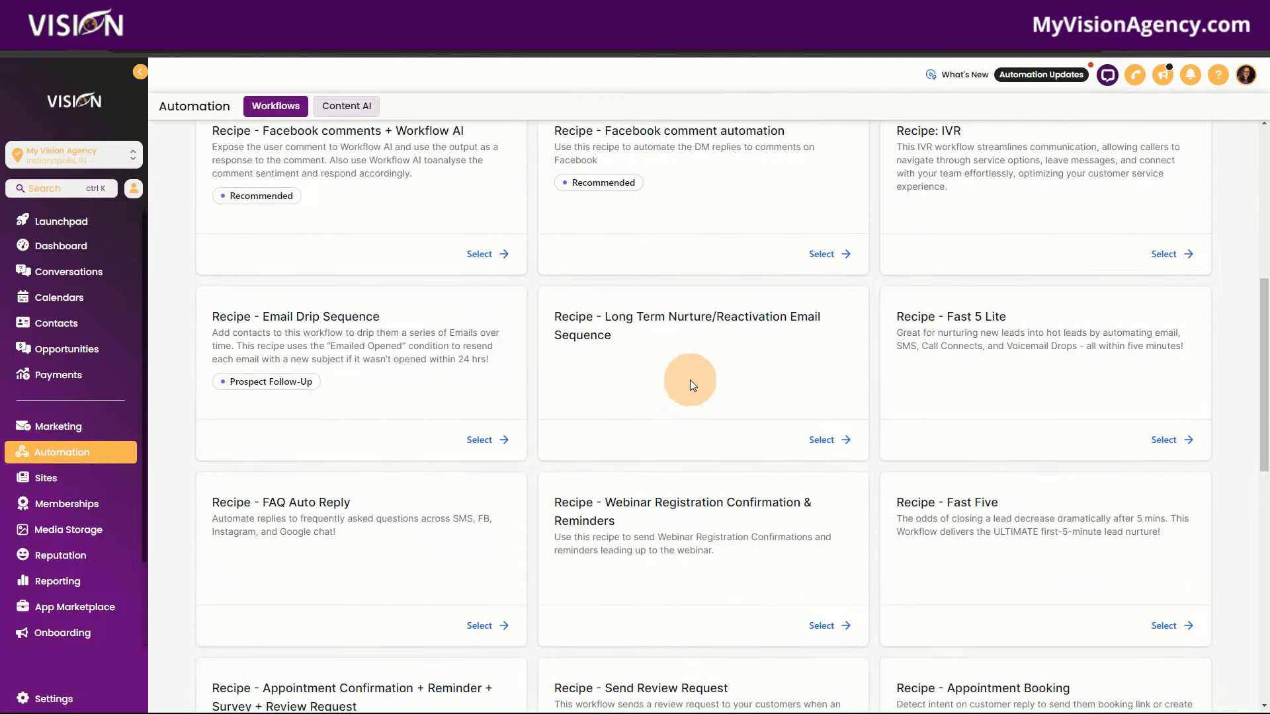
scroll(995, 476, down, 5)
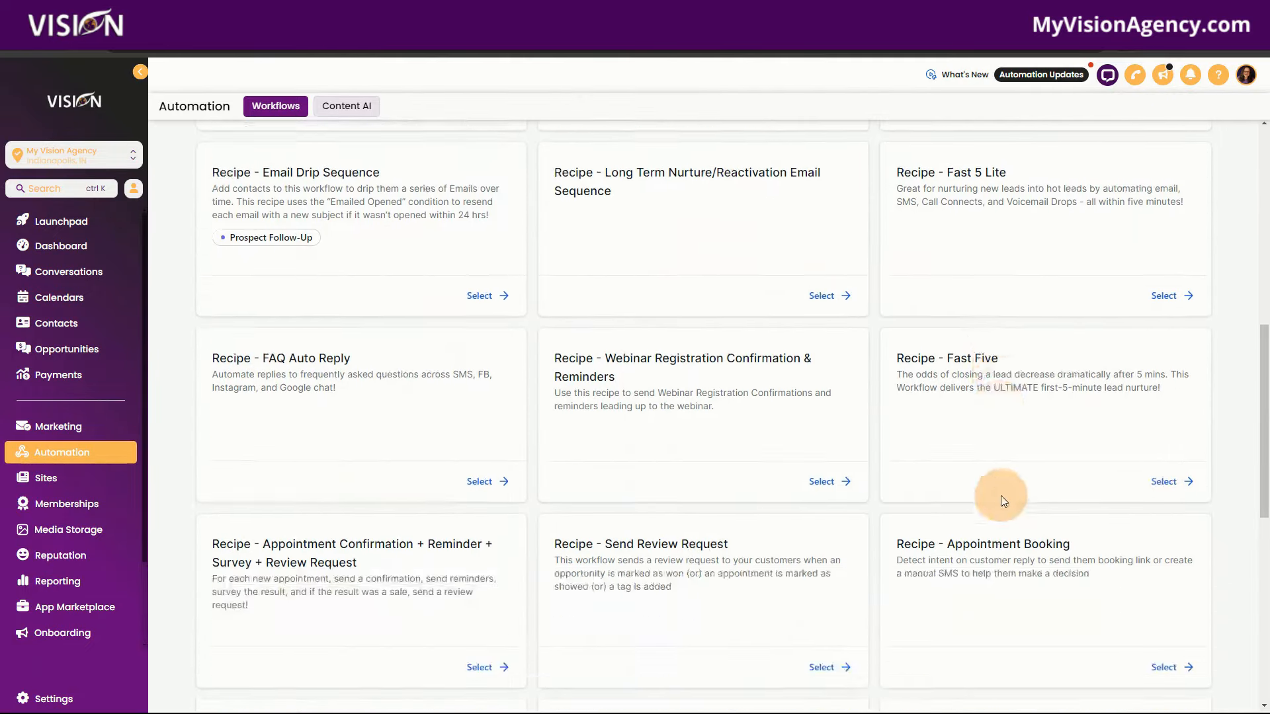
scroll(1005, 549, down, 3)
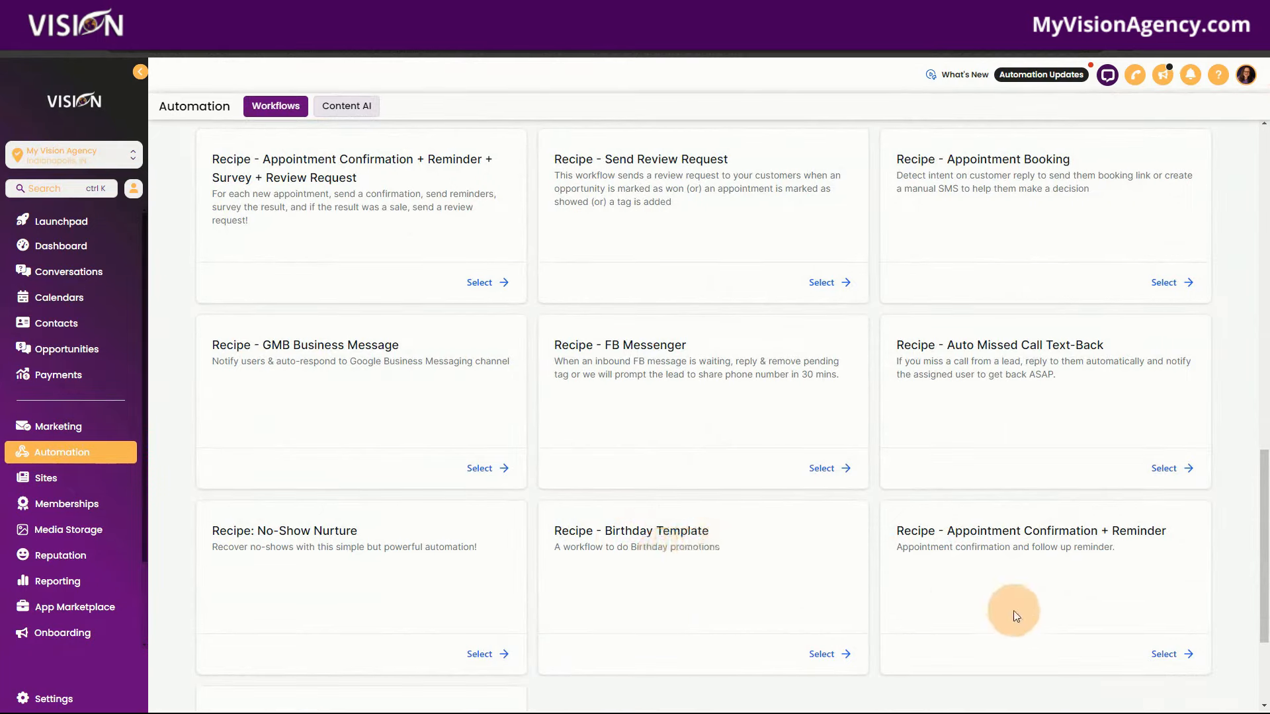
scroll(1053, 578, down, 2)
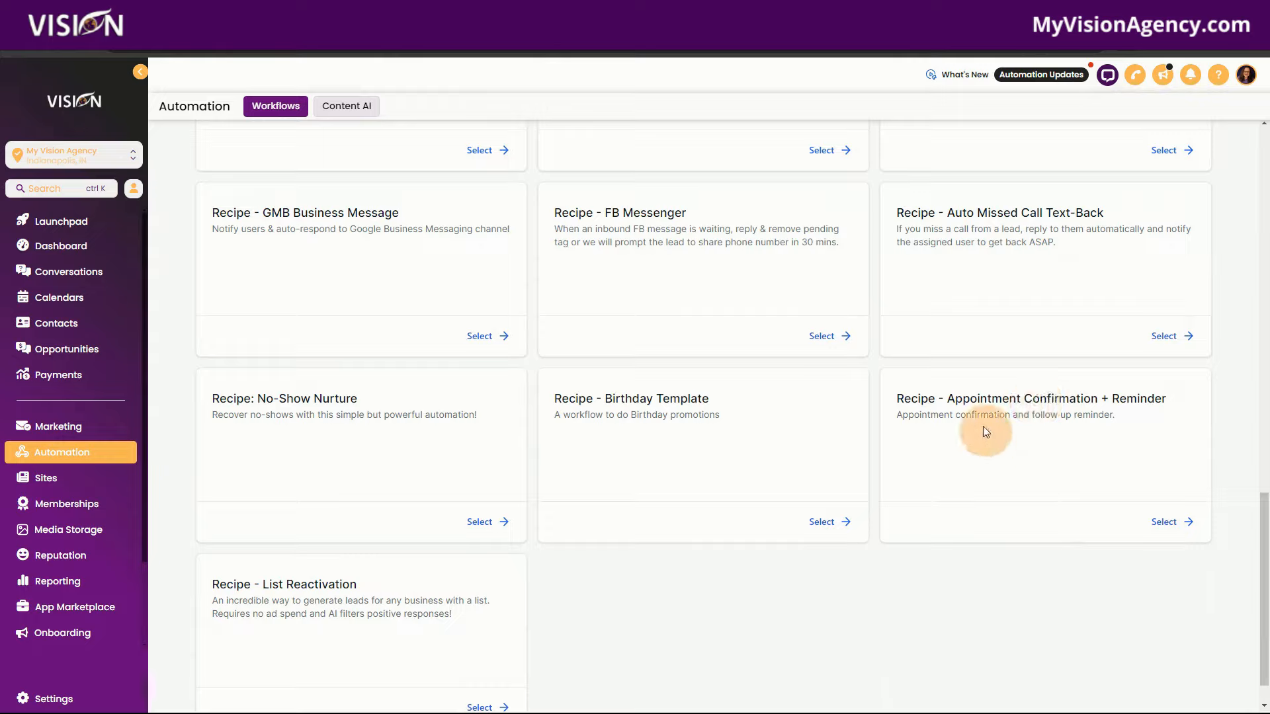
drag(896, 398, 1145, 398)
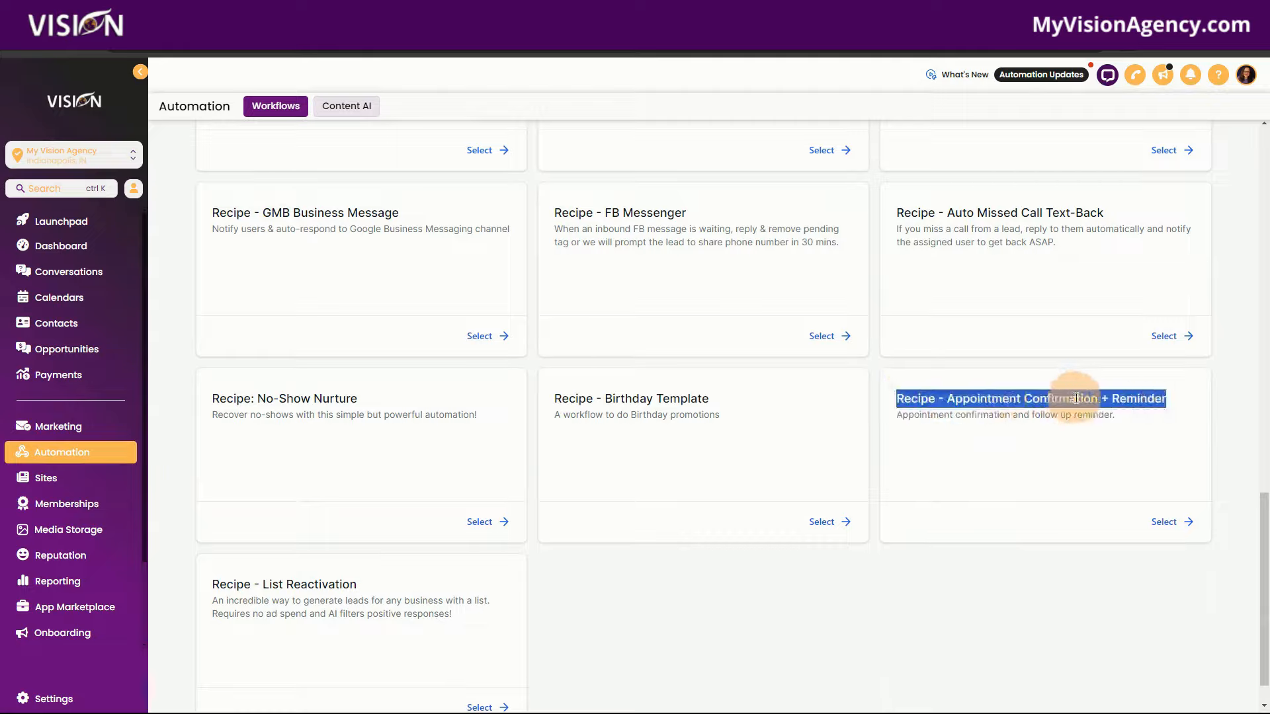
click(1164, 526)
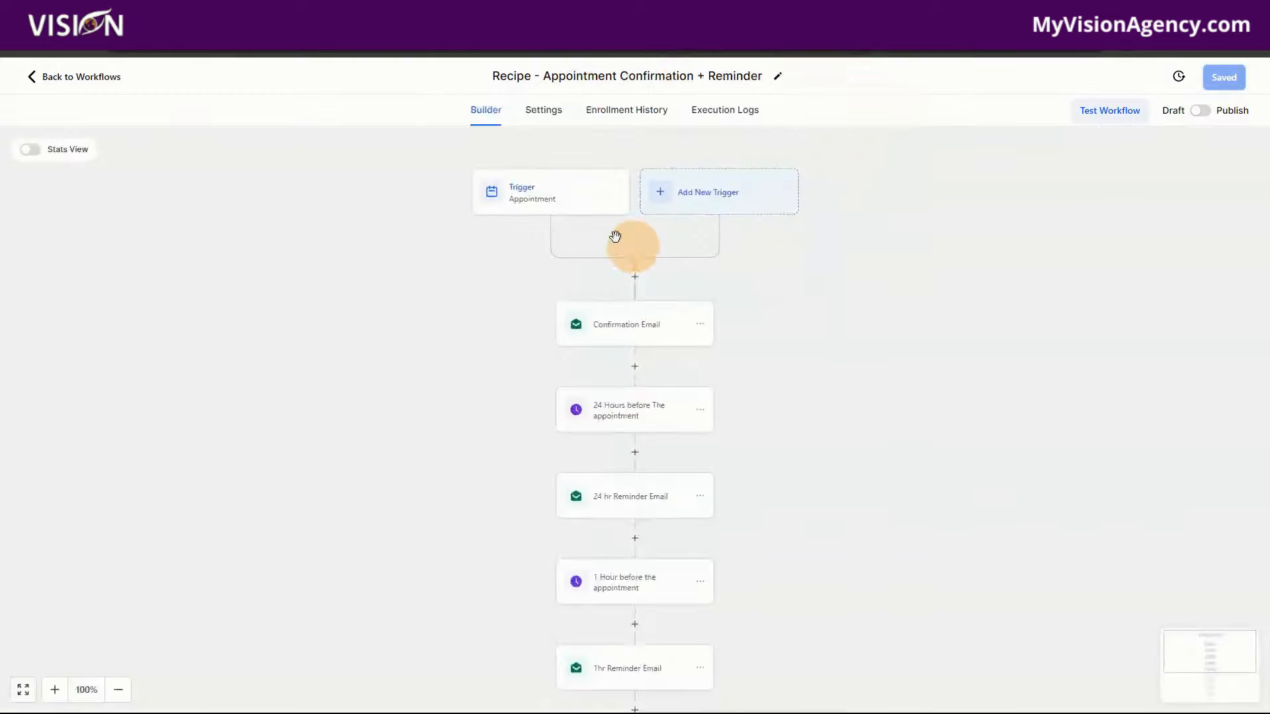
Examine the Appointment trigger's settings without changing them, and inspect the Confirmation Email's message down to its Zoom link
click(535, 197)
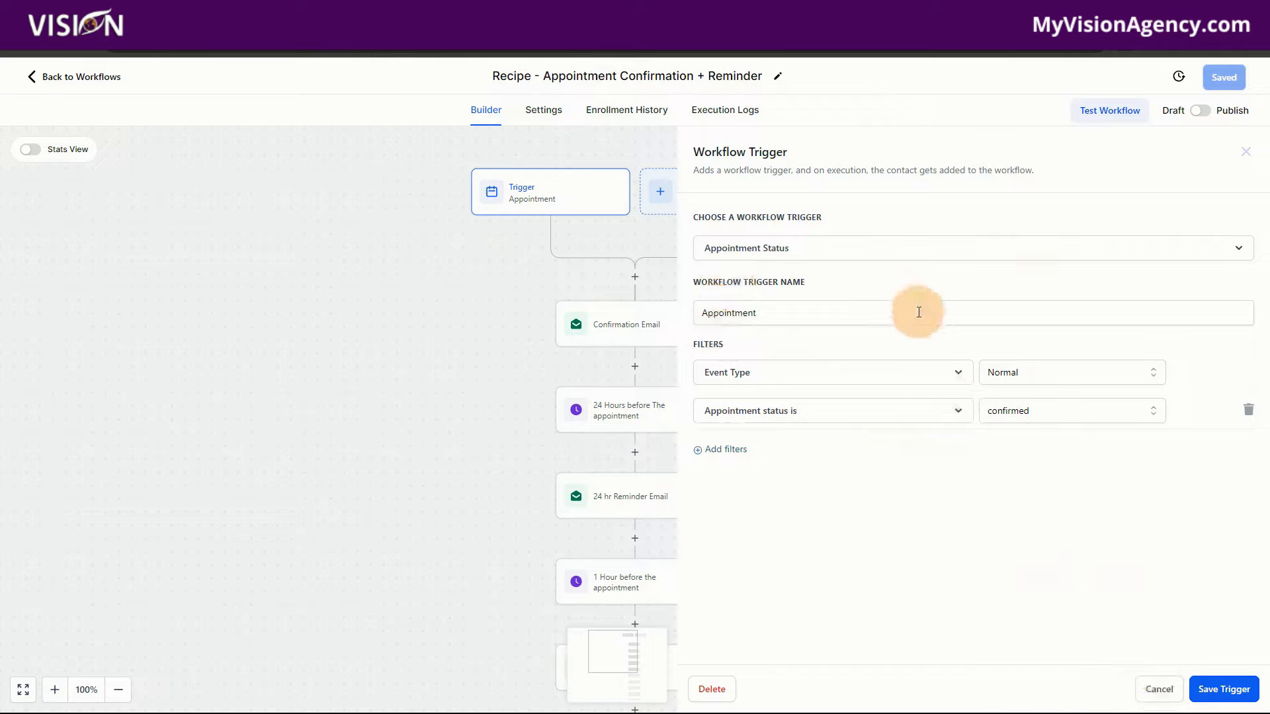
click(1162, 691)
click(647, 319)
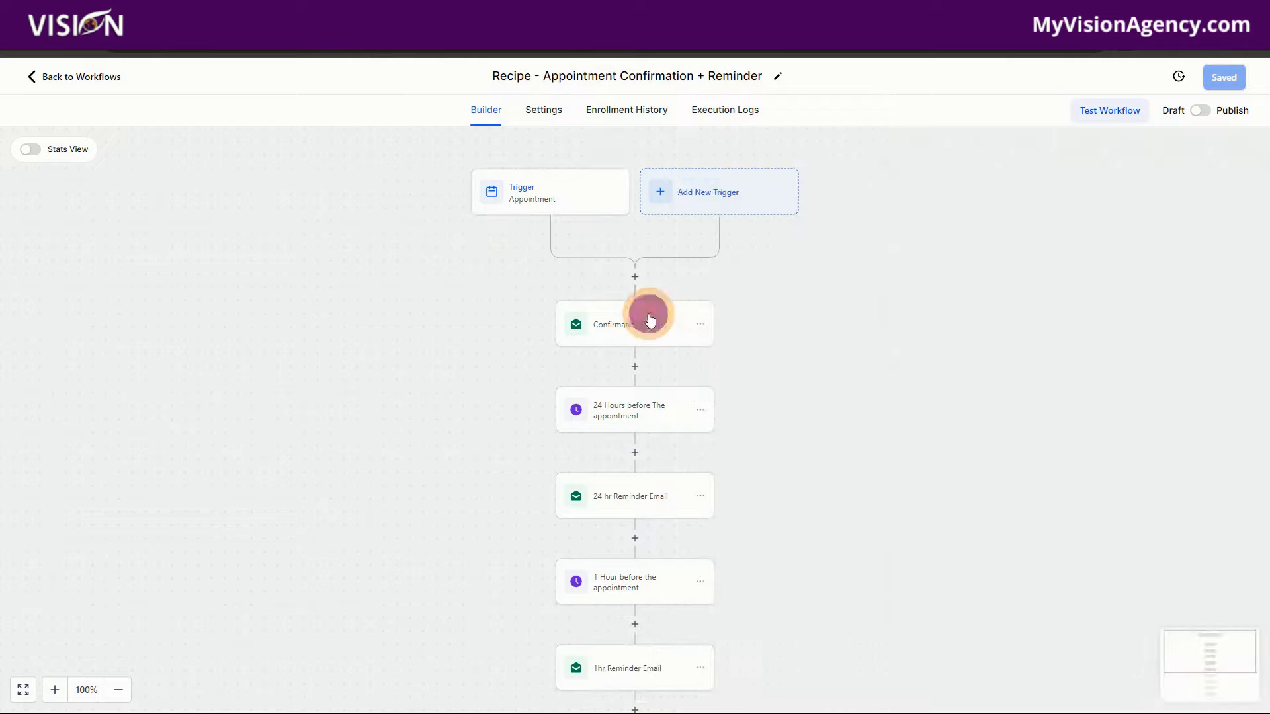
scroll(1078, 332, down, 4)
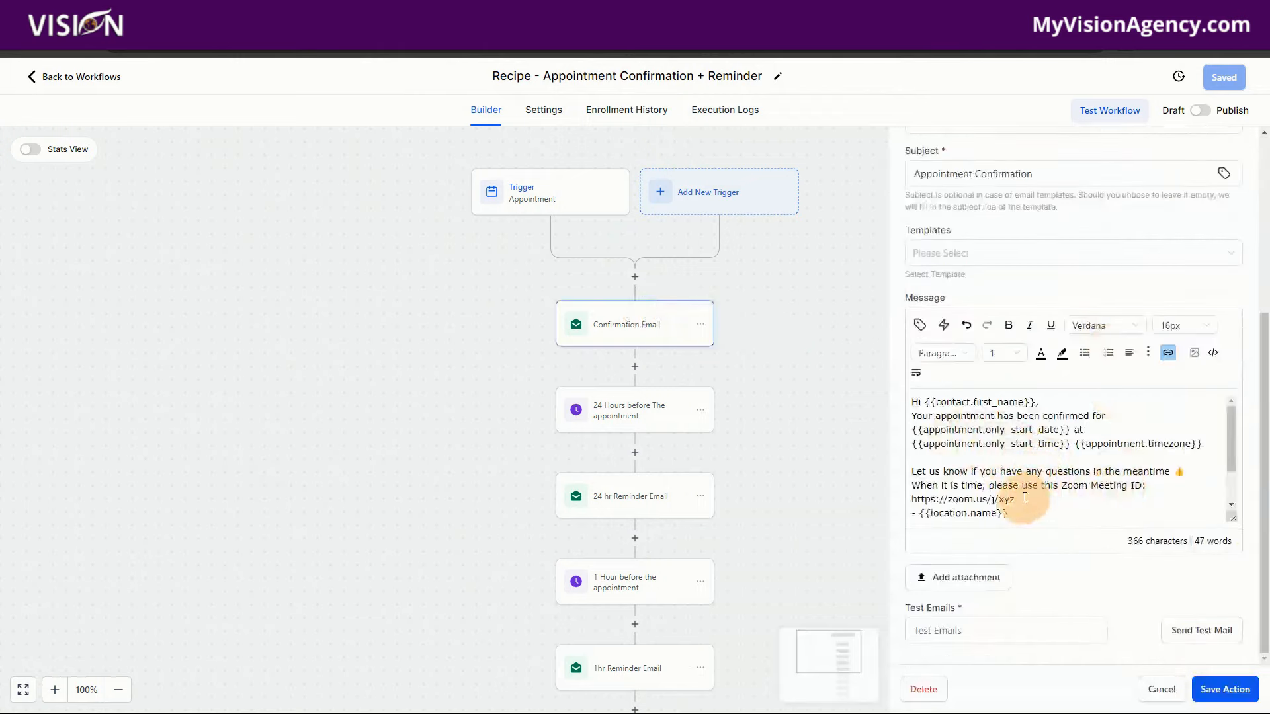
drag(1021, 500, 913, 504)
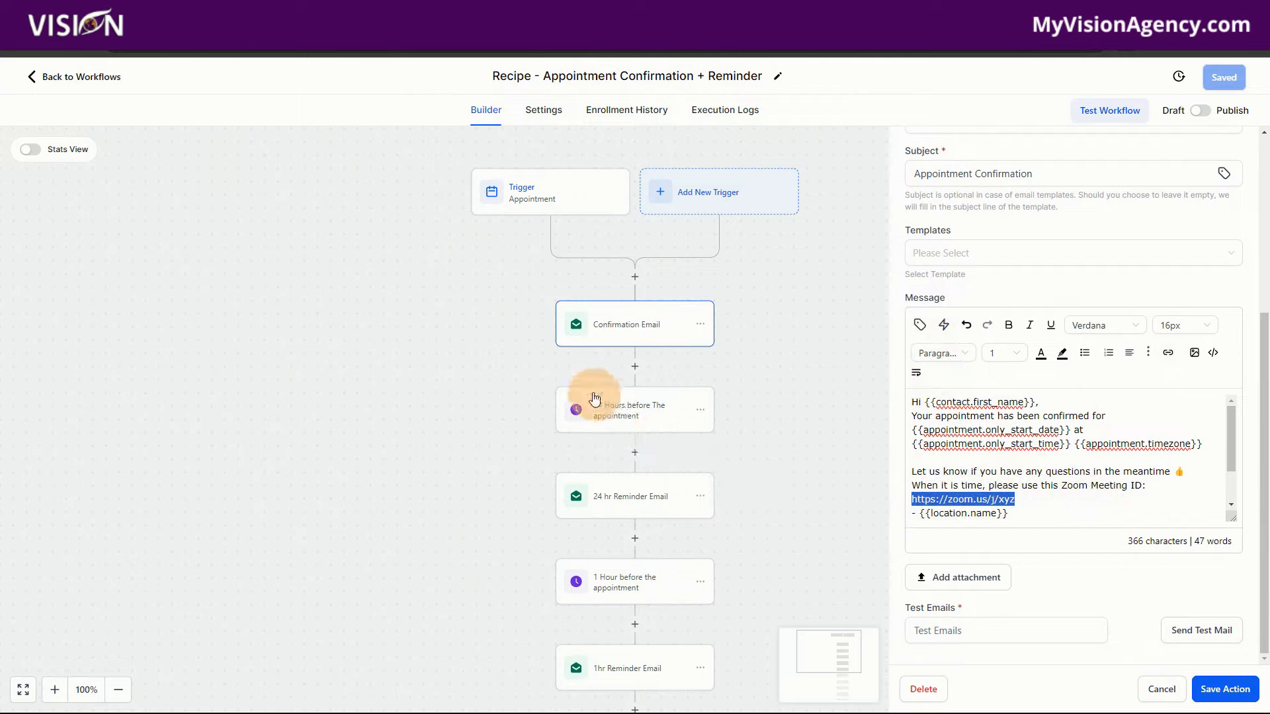
Inspect the 24-hour and 1-hour wait actions and their reminder emails, including the 1hr Reminder Email's message
click(594, 399)
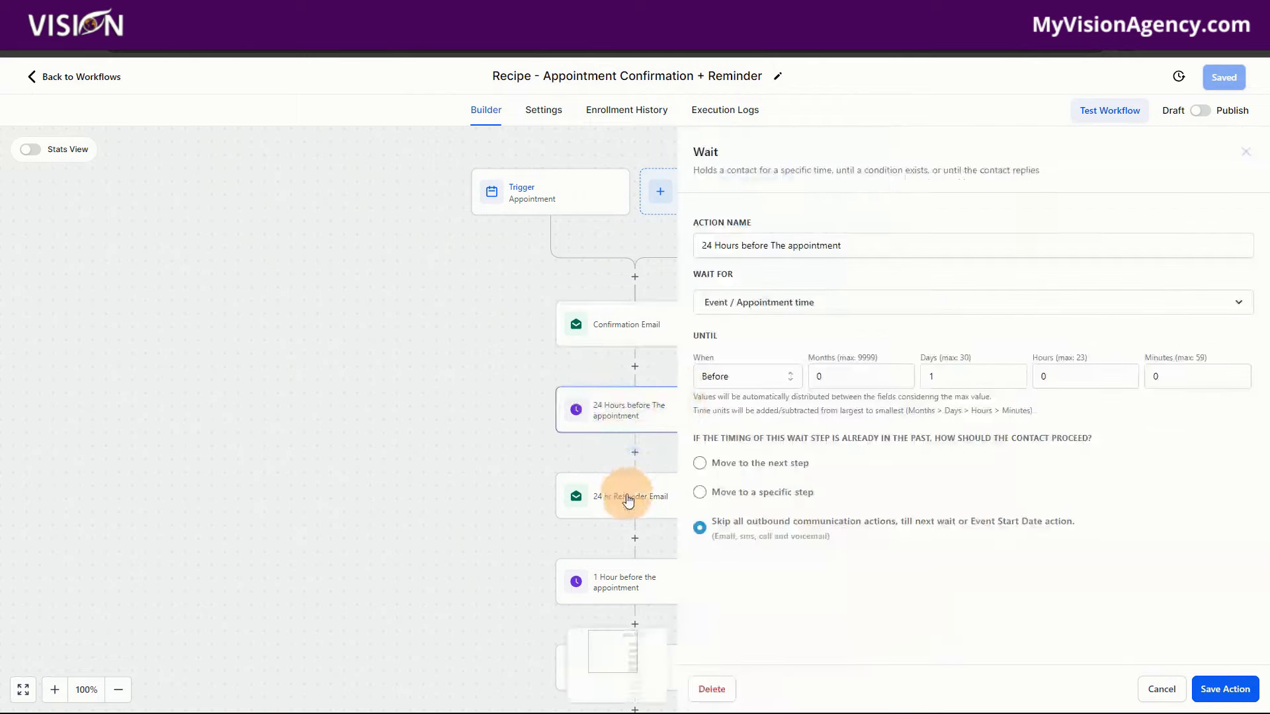
click(628, 501)
click(637, 580)
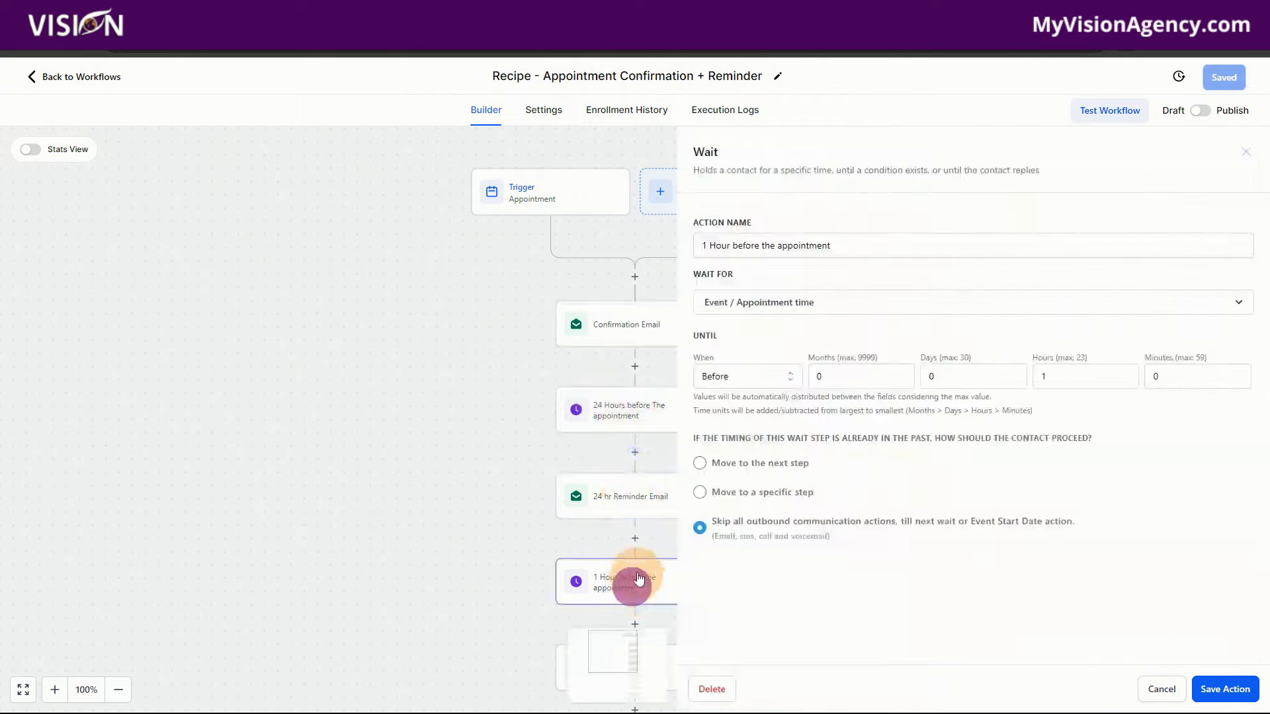
scroll(629, 545, down, 2)
click(628, 543)
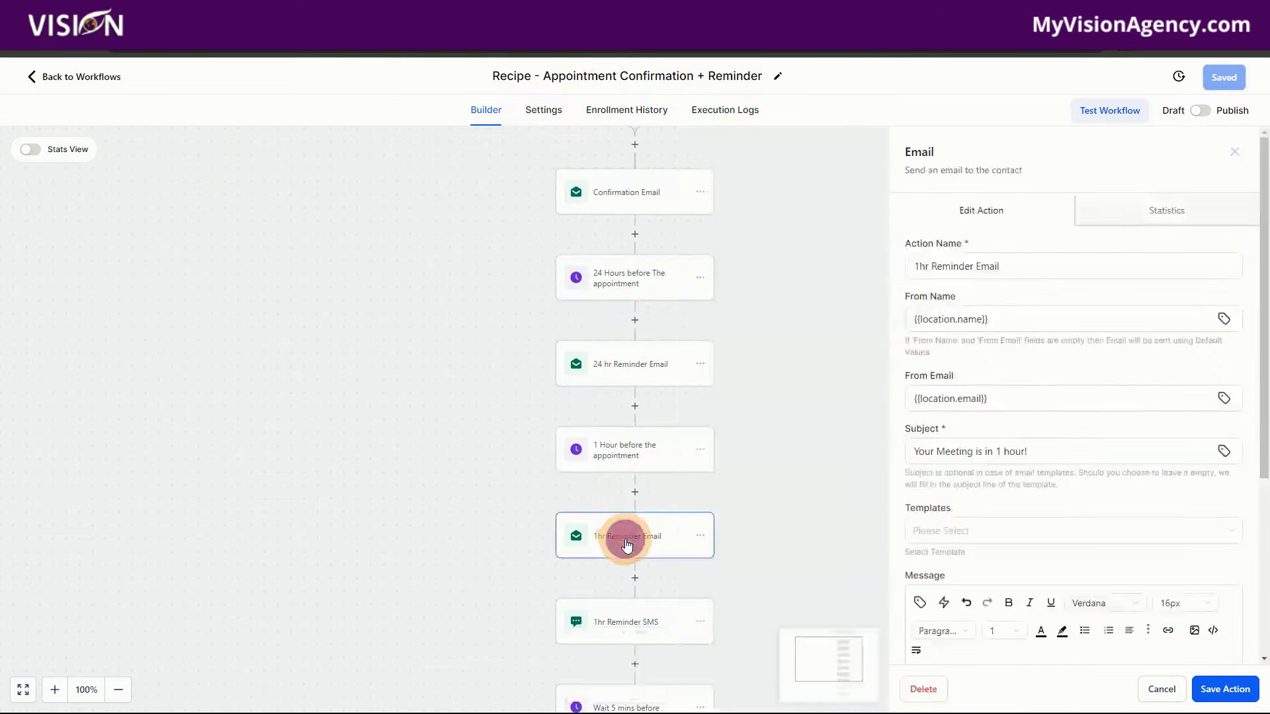
scroll(1099, 496, down, 4)
Review the remaining SMS, wait and 5-minute reminder actions through the workflow's end and return to its trigger
scroll(635, 589, down, 2)
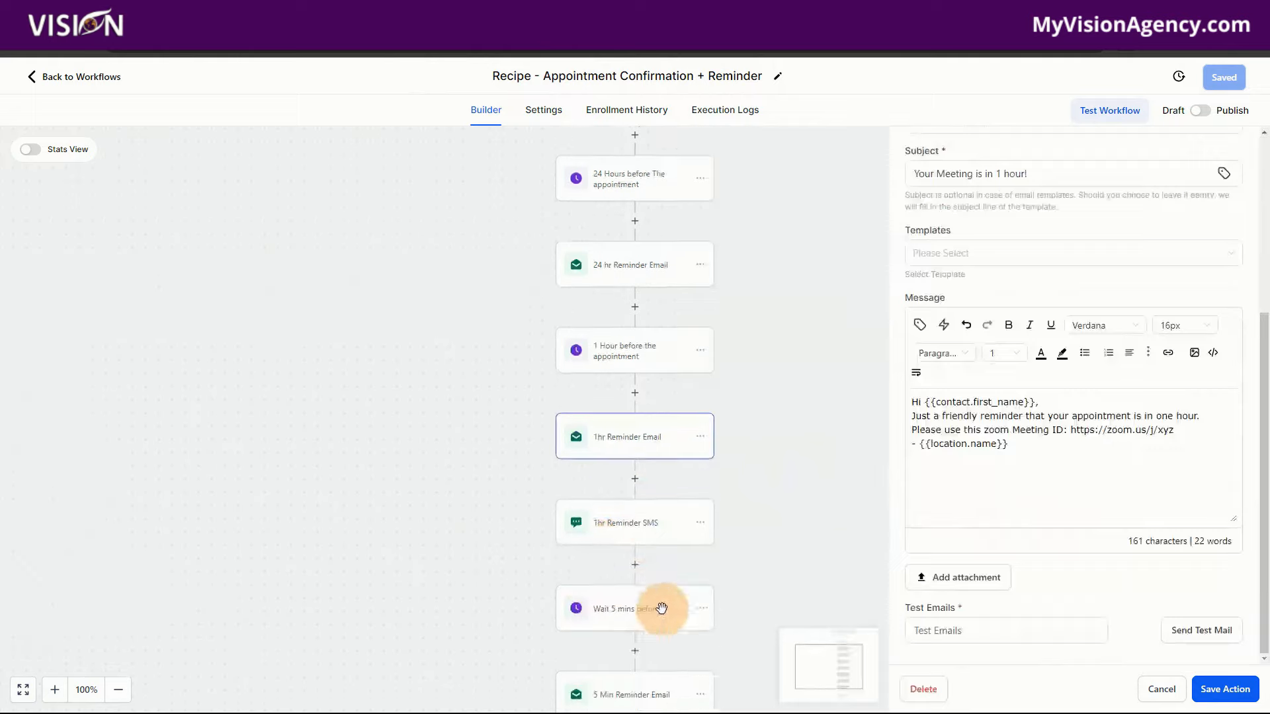
scroll(661, 608, down, 4)
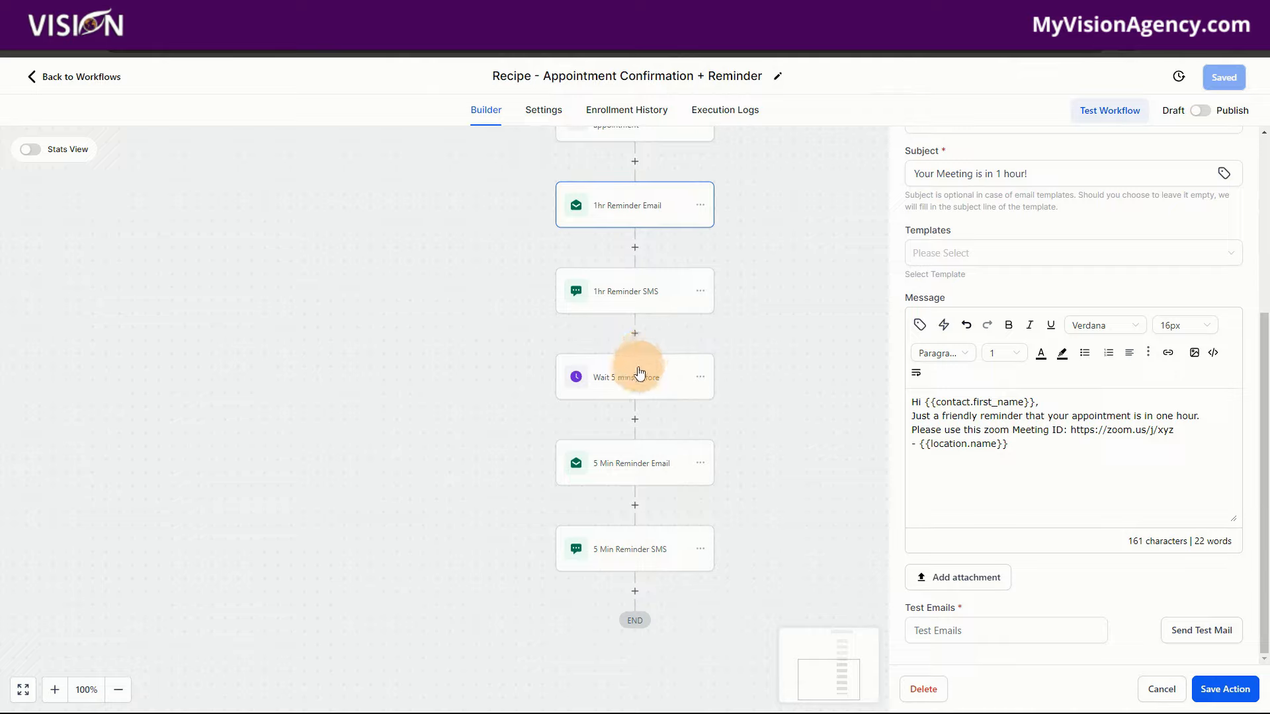
scroll(639, 377, up, 2)
scroll(638, 384, up, 2)
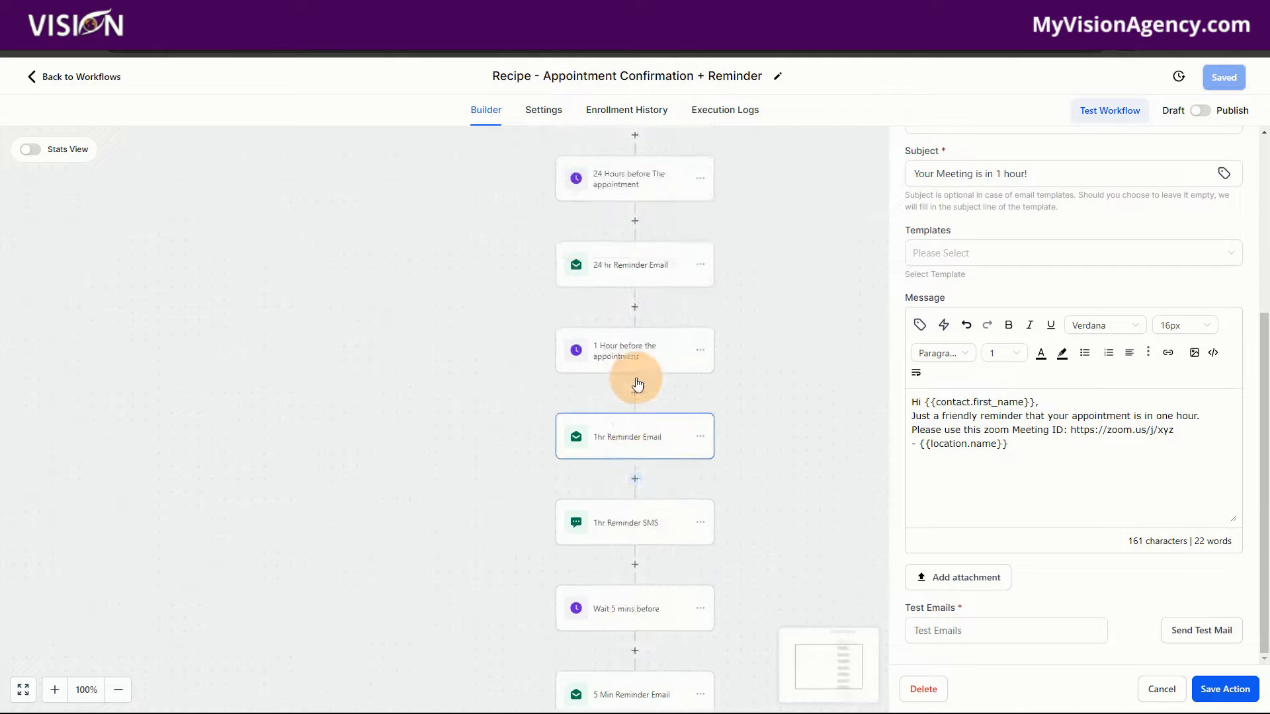
scroll(636, 380, up, 2)
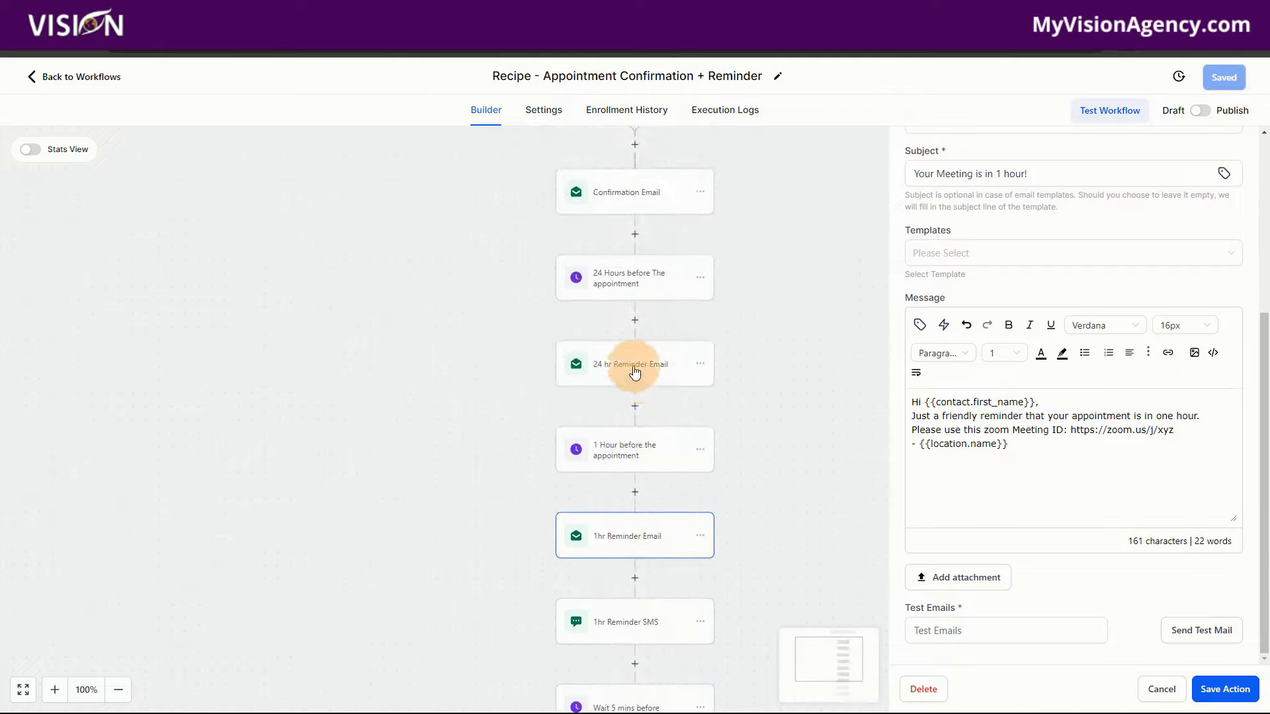
scroll(635, 372, up, 2)
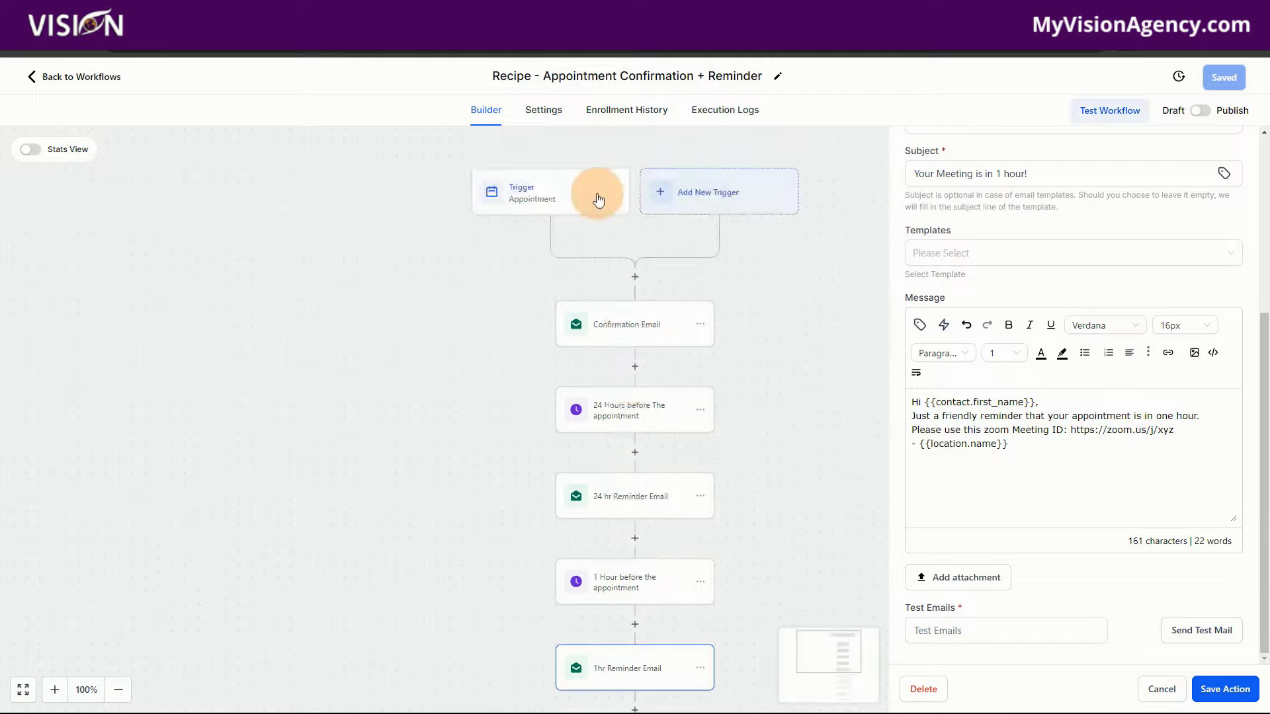
Recheck the Confirmation Email and the settings of the 24 Hours before The appointment wait, and close them without saving
click(638, 329)
click(650, 407)
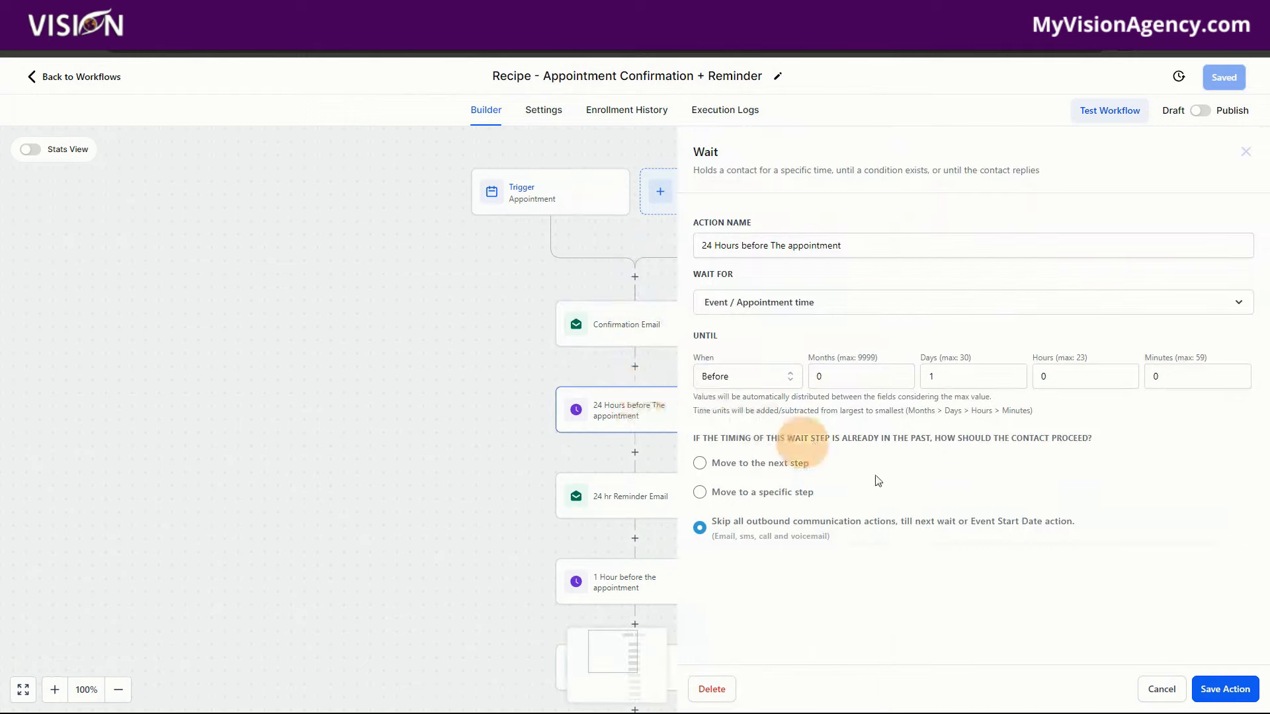
click(1150, 691)
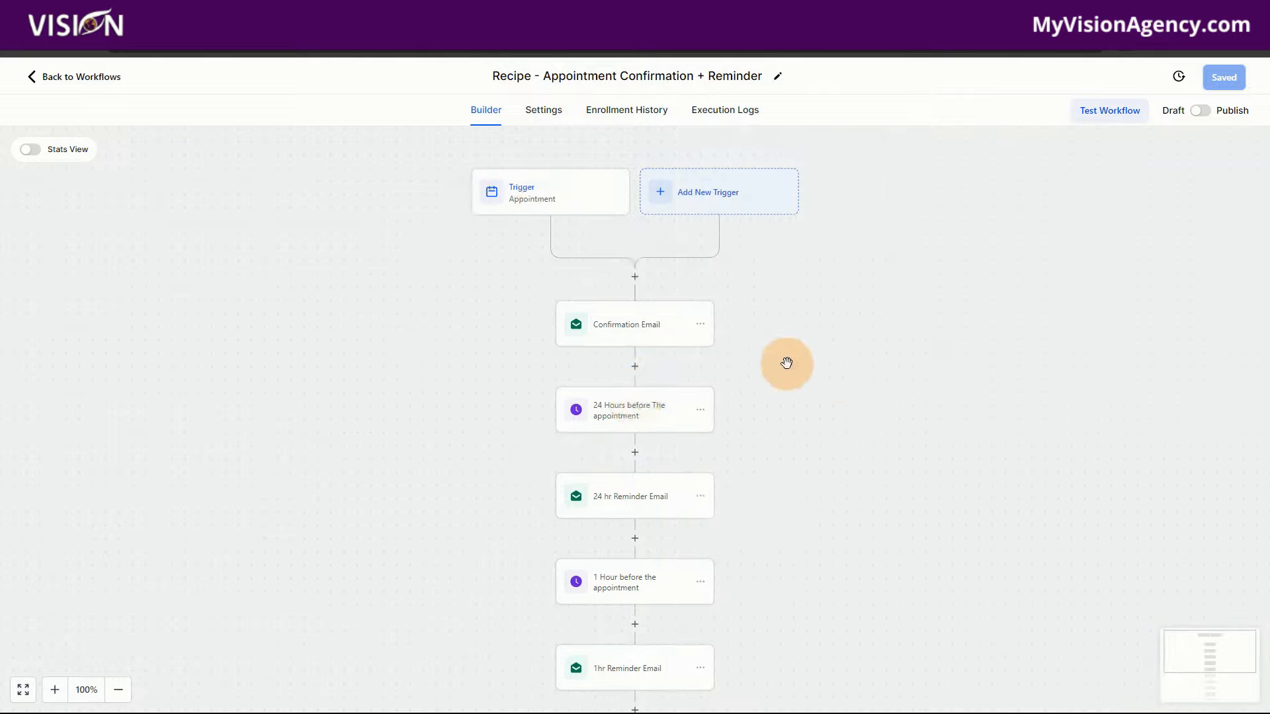
scroll(312, 186, up, 1)
scroll(311, 185, down, 1)
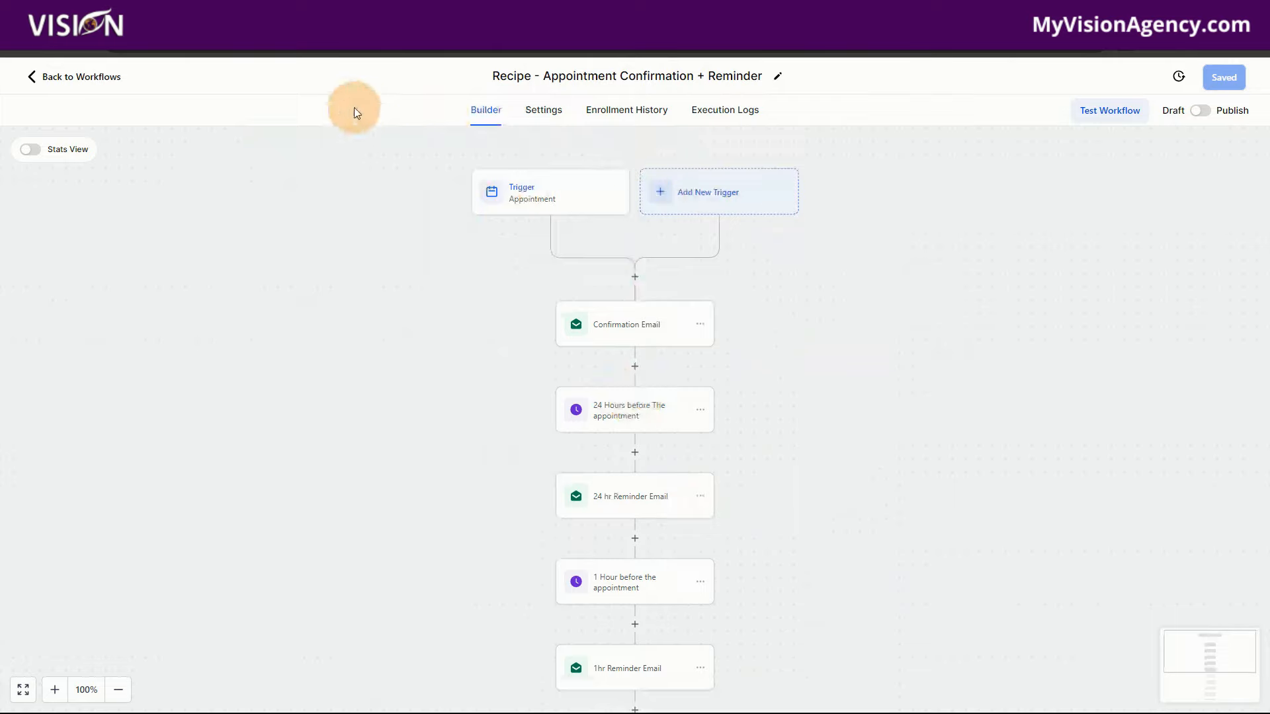
Return to the workflow list, create a new workflow from scratch and dismiss the re-entry notice
click(110, 78)
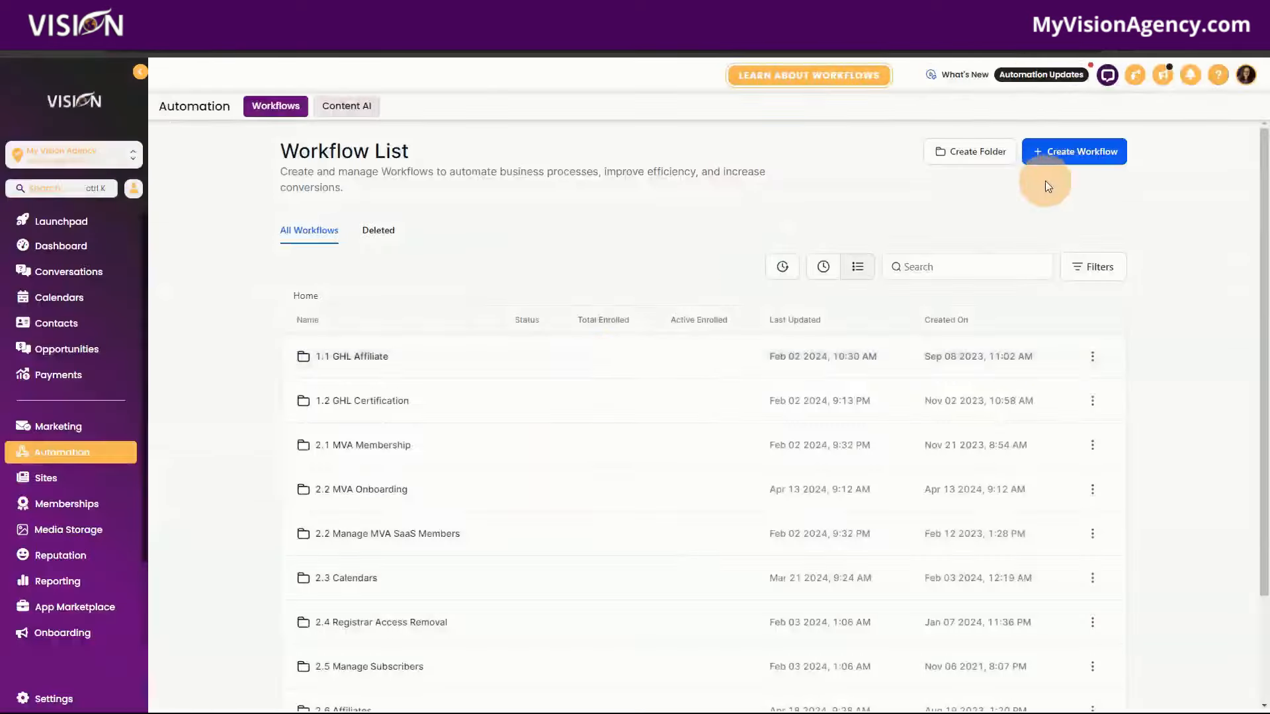
click(1091, 159)
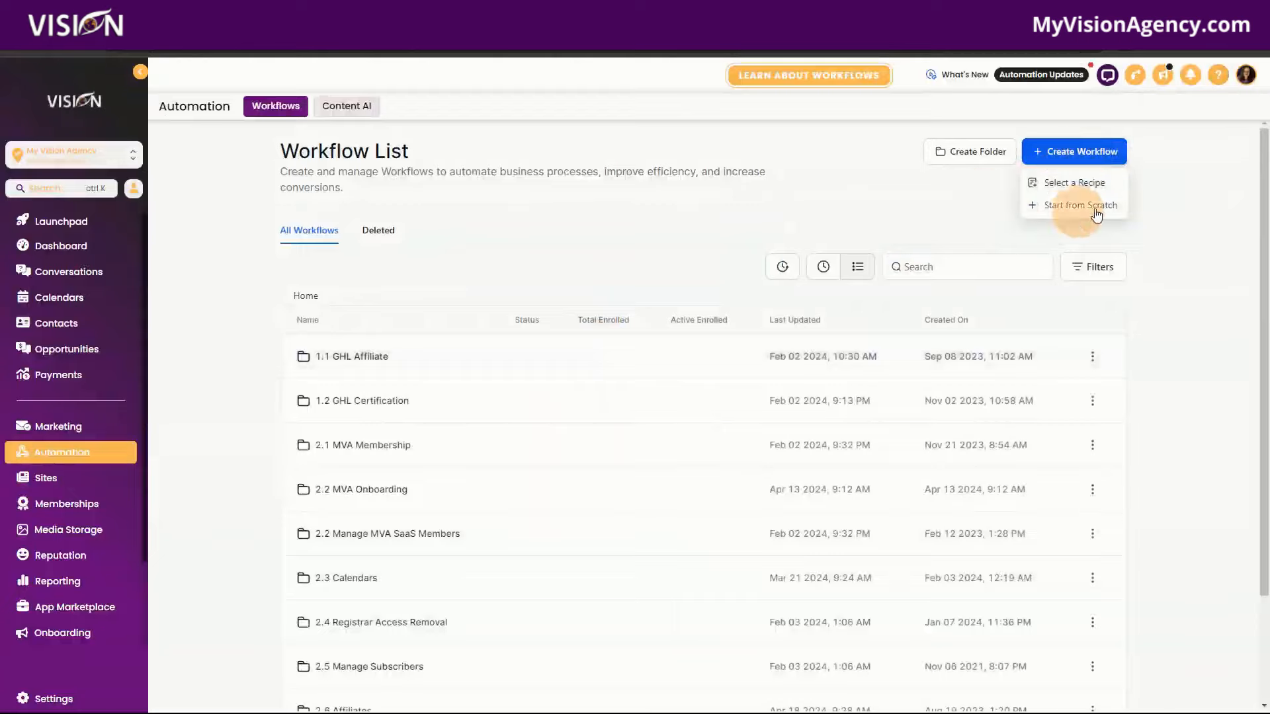
click(1071, 205)
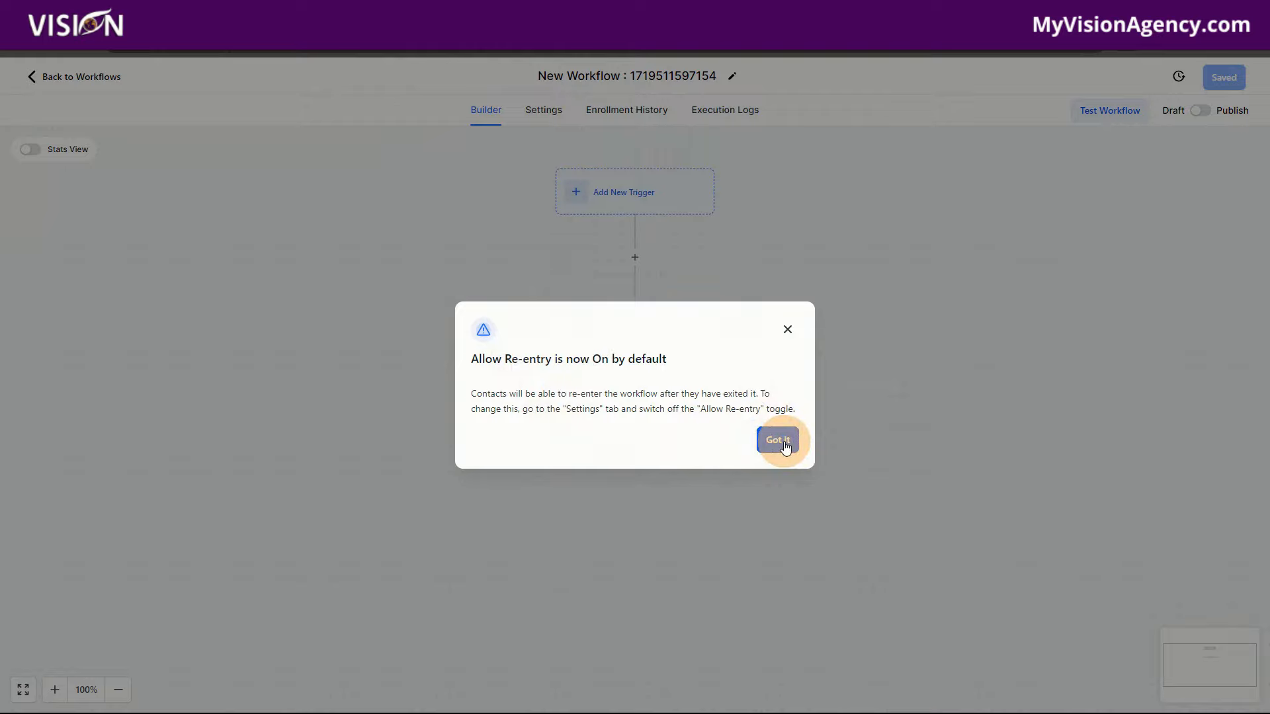
click(785, 445)
Try switching Allow re-entry off in the new workflow's settings and turn it back on
click(535, 109)
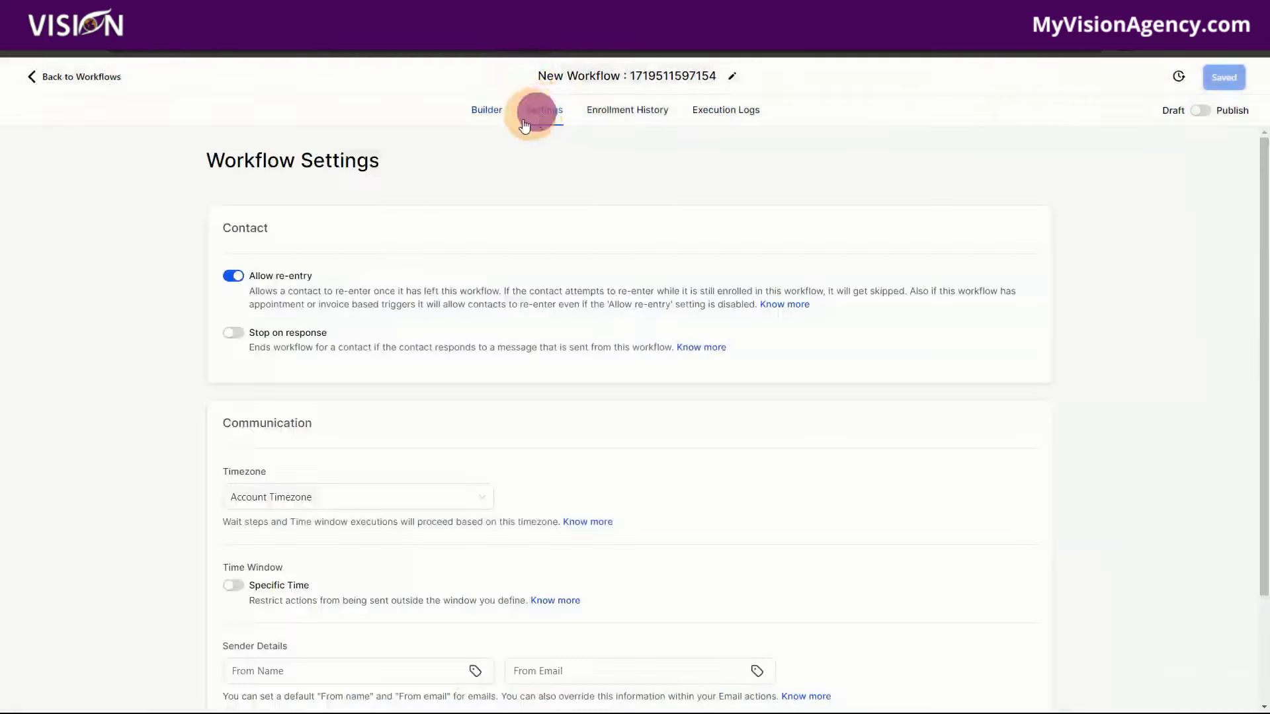
click(235, 277)
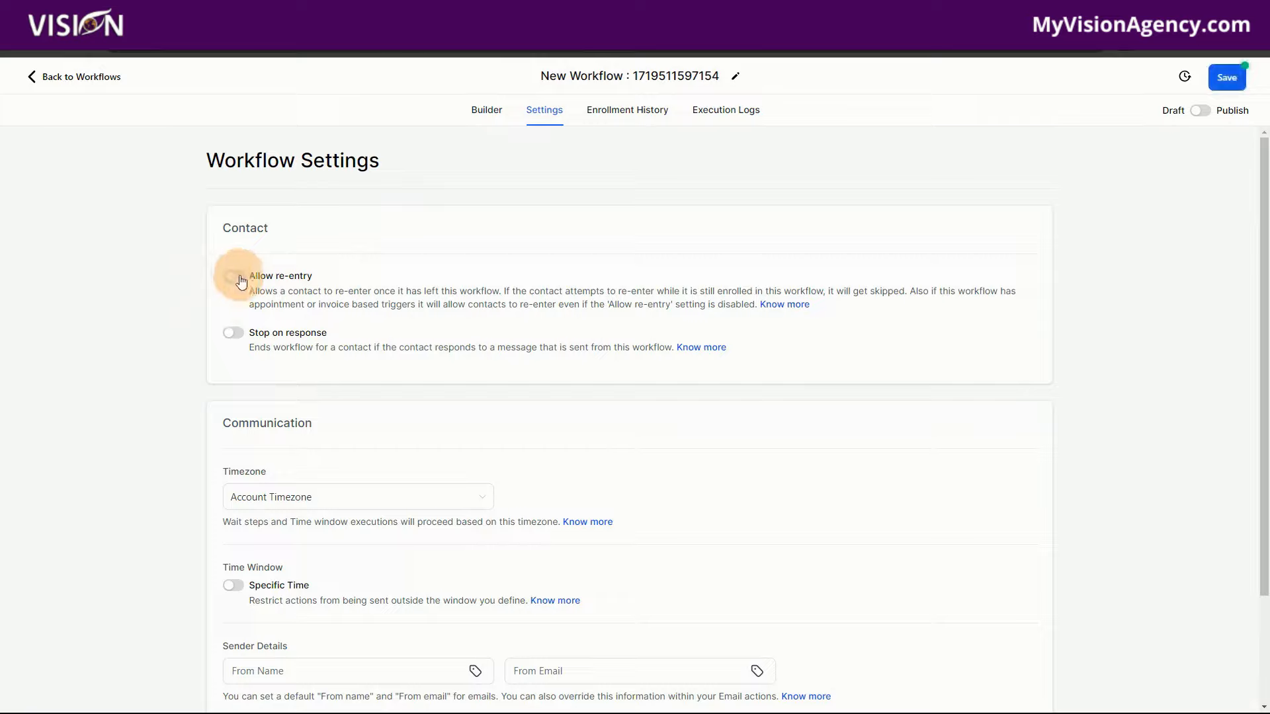
click(235, 276)
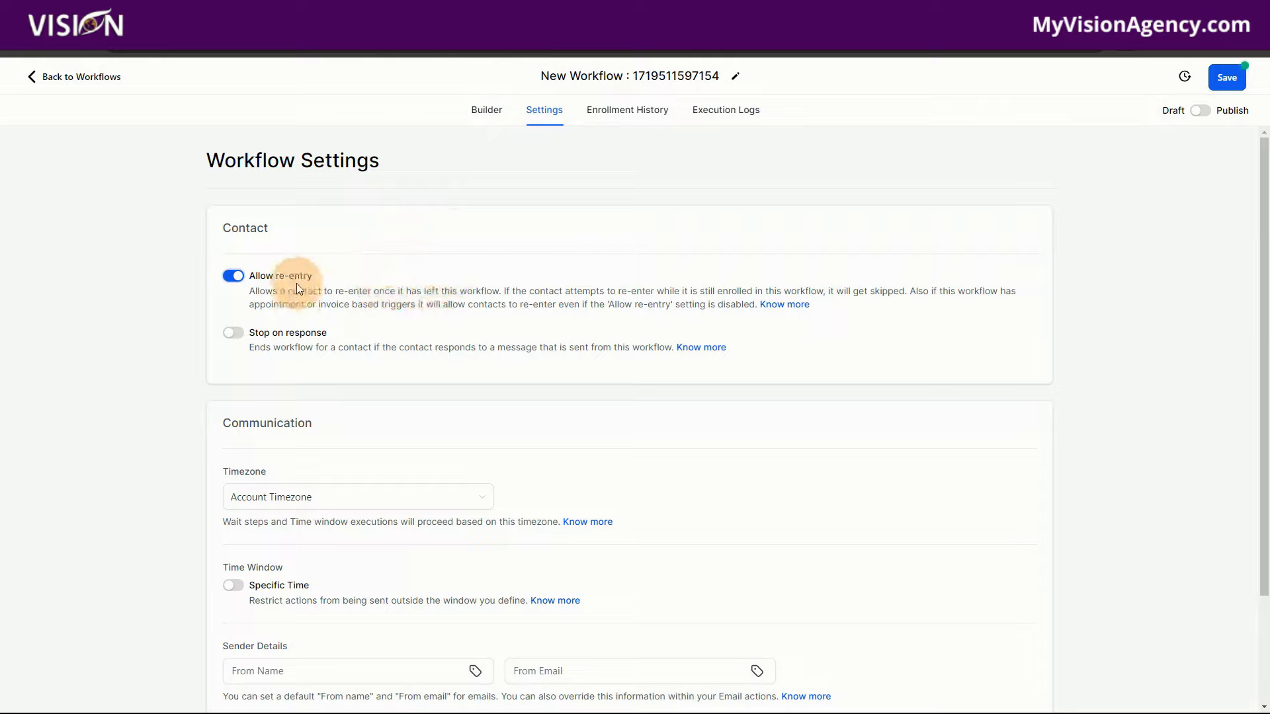
click(236, 285)
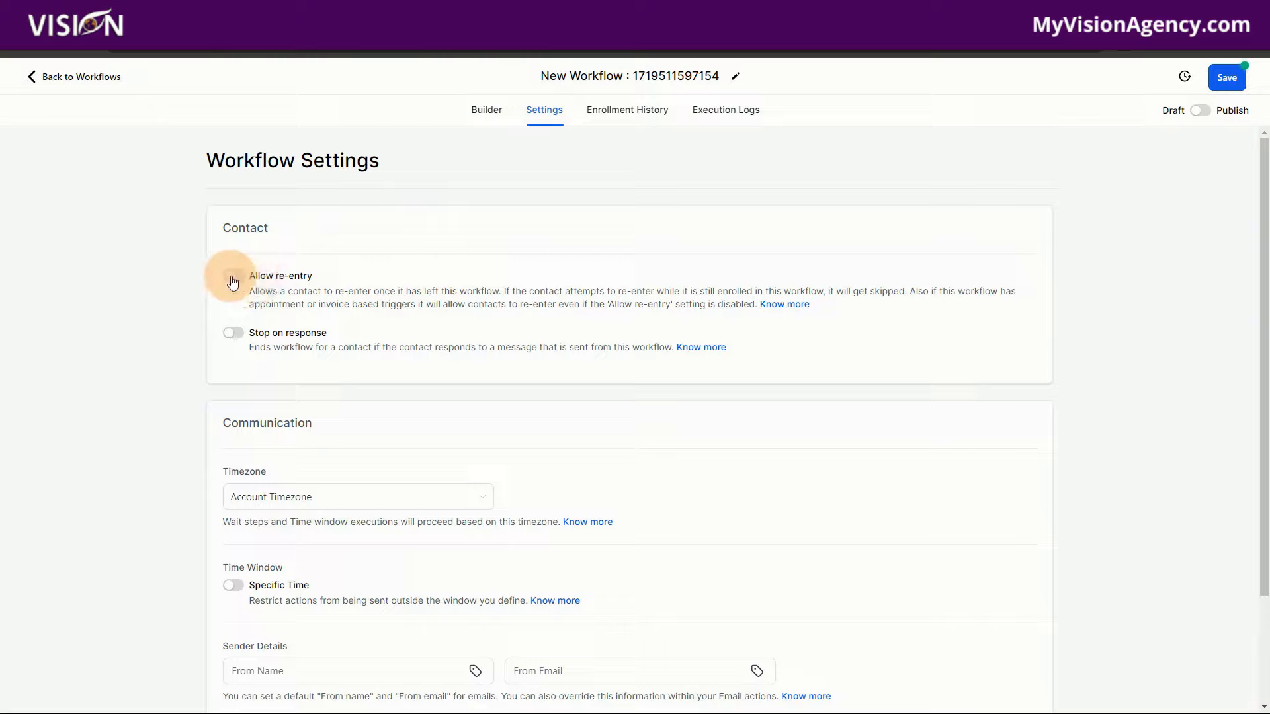
click(231, 276)
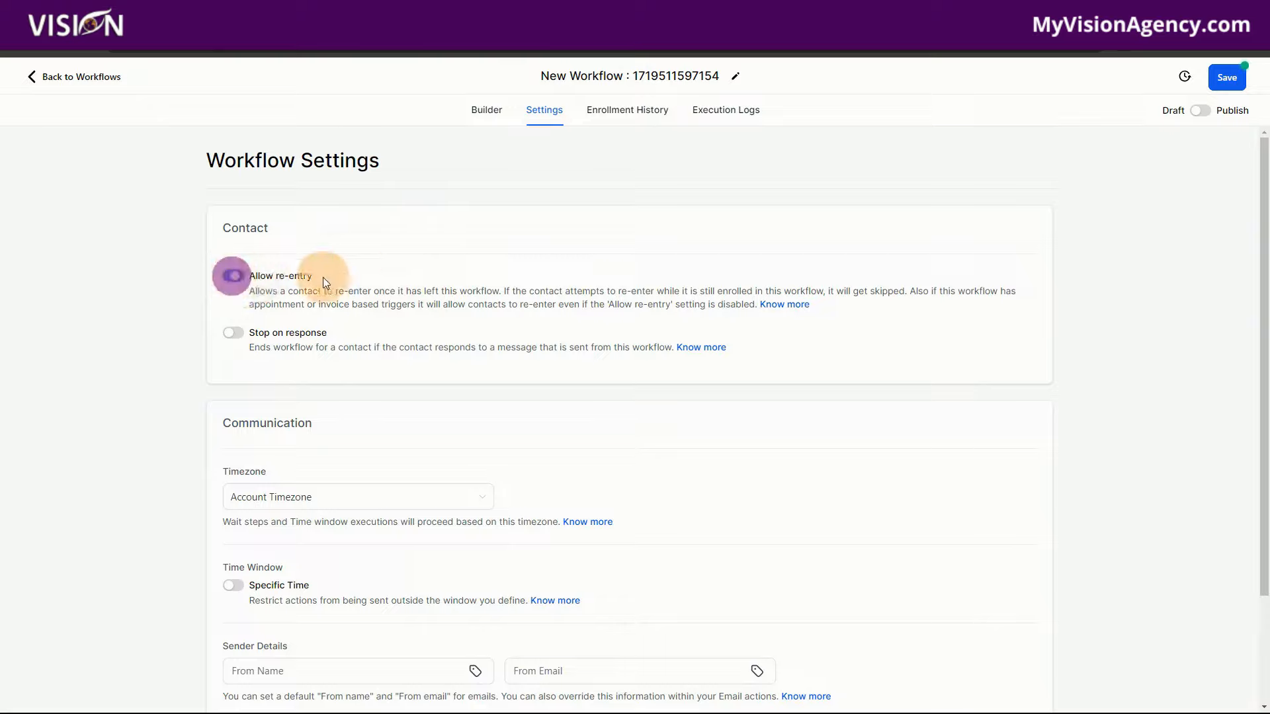
Return to the new workflow's builder and choose Contact Tag as its trigger
click(483, 118)
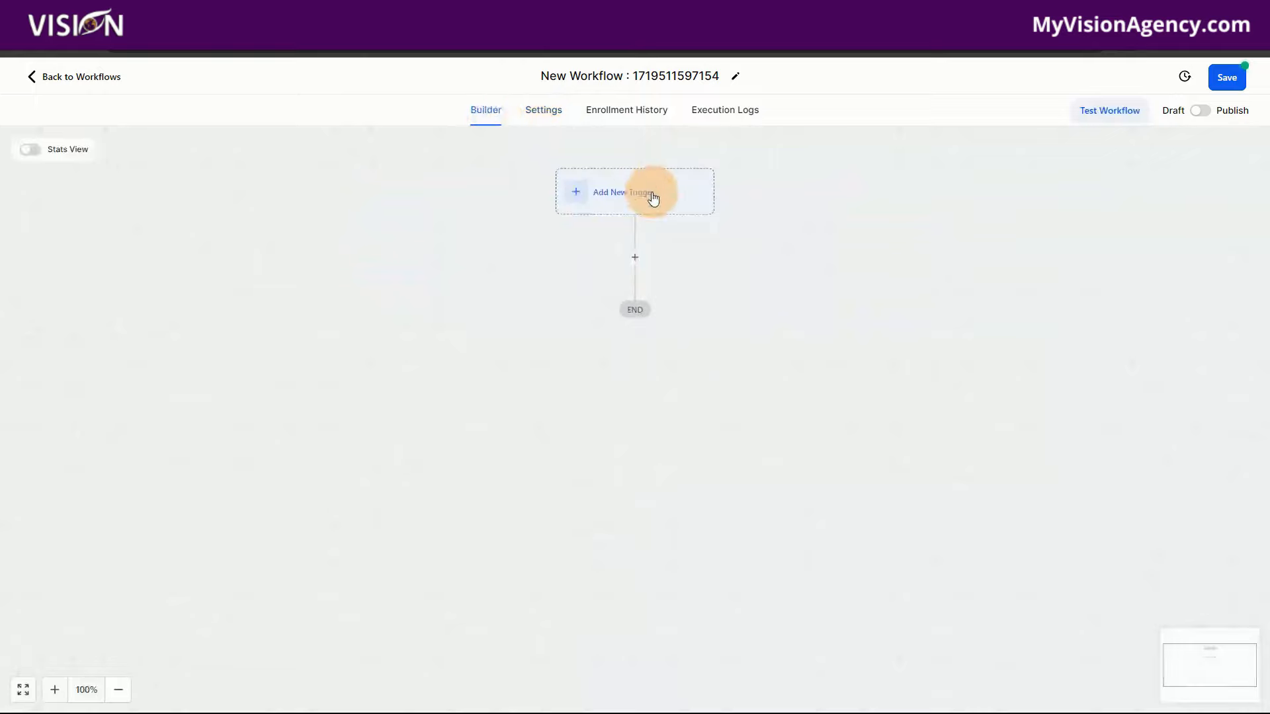
click(653, 197)
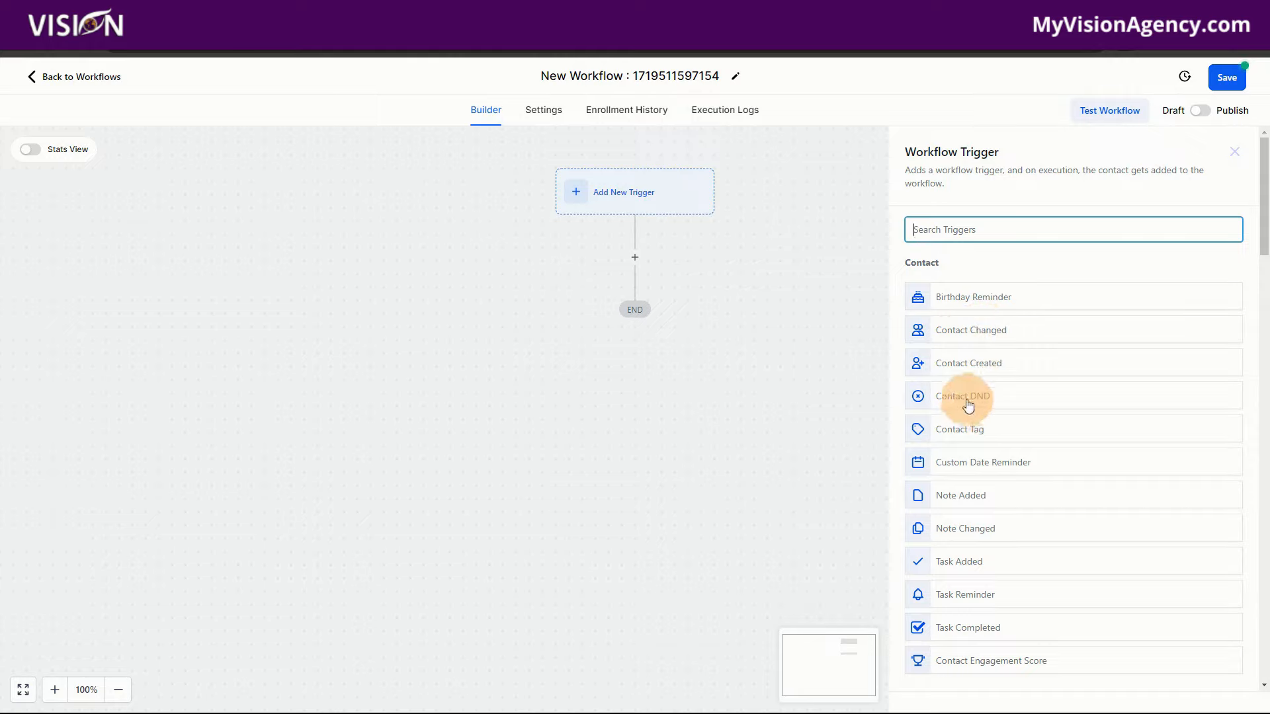
scroll(995, 405, down, 2)
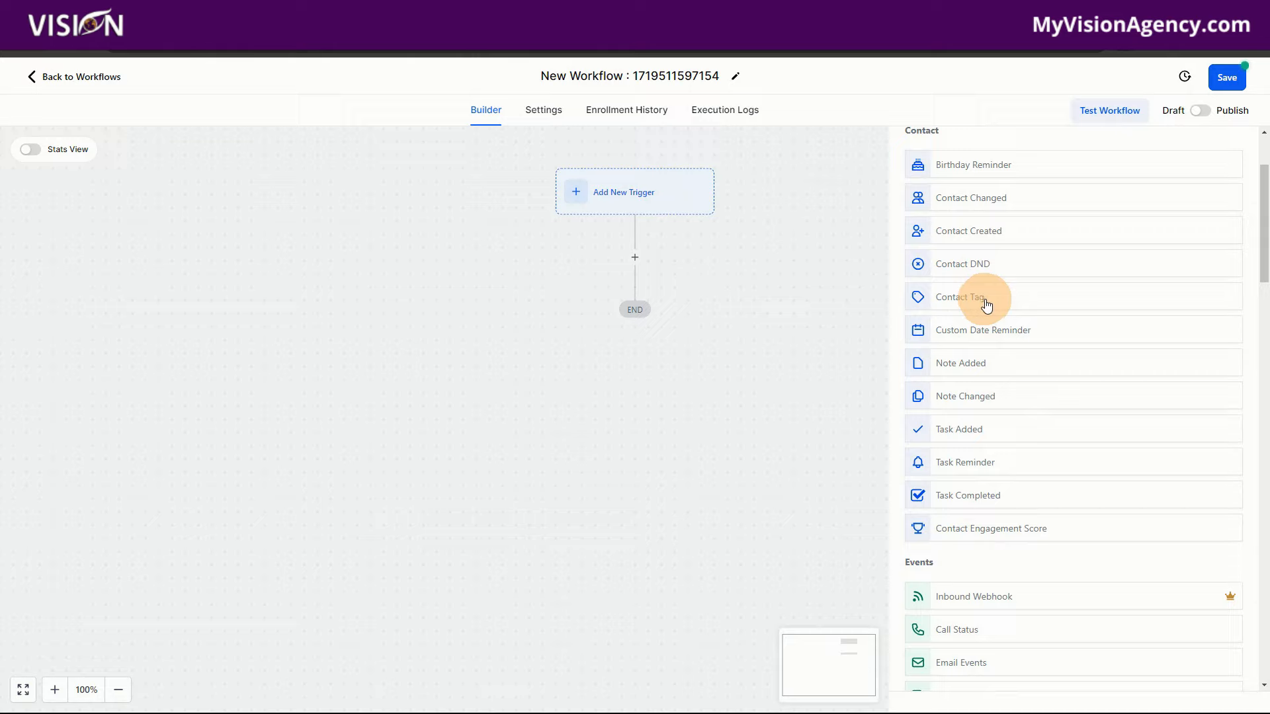
click(987, 305)
Filter the Contact Tag trigger by Tag Added with the tag affiliate (approved), and save the trigger
click(726, 357)
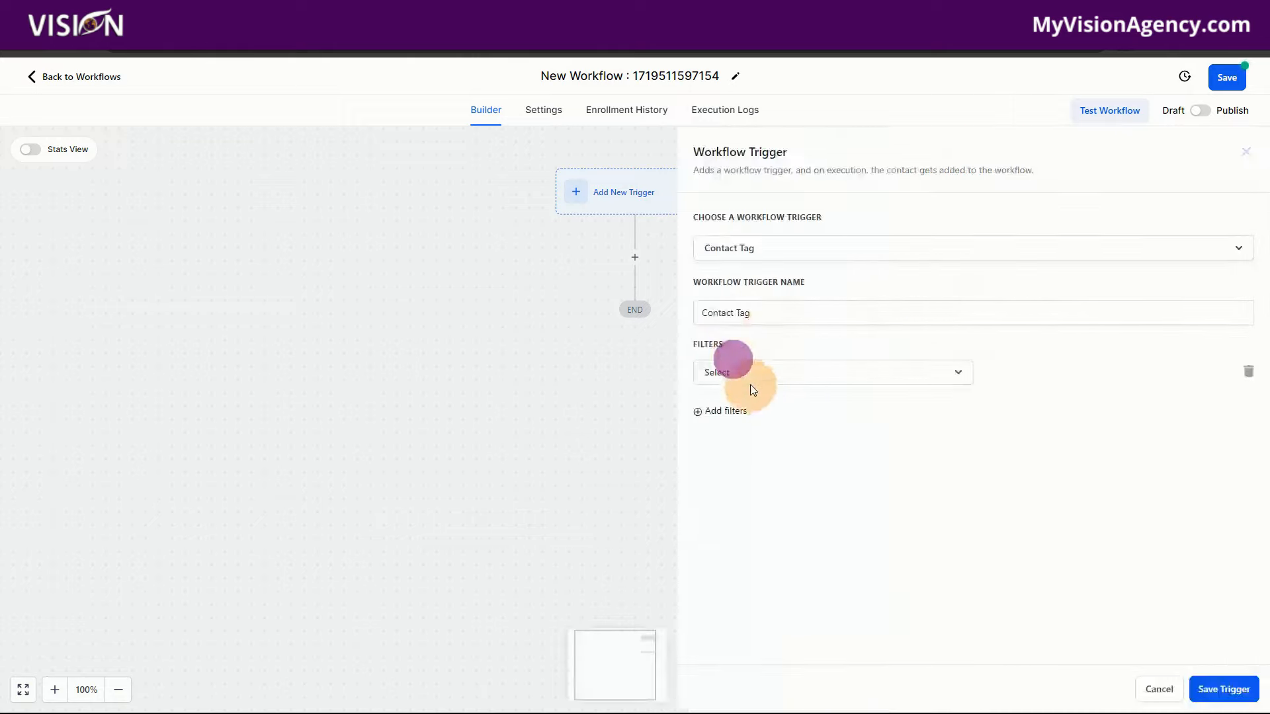
click(740, 372)
click(777, 463)
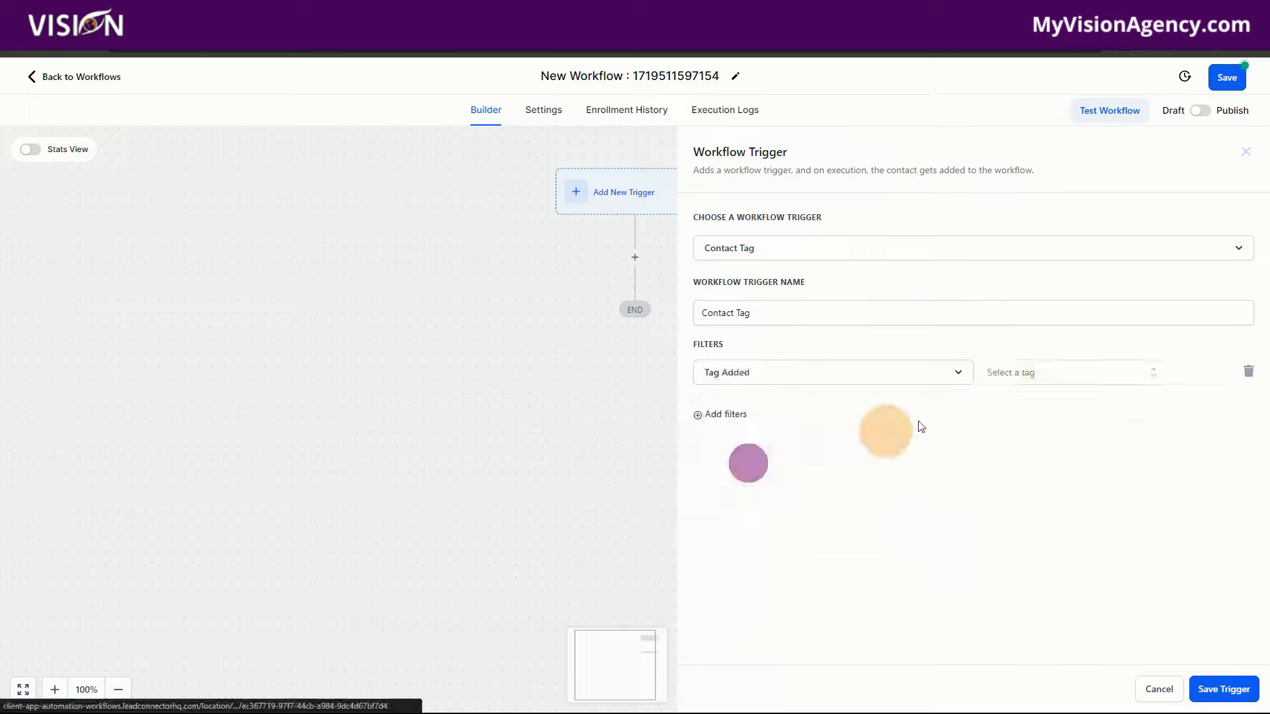
click(1018, 371)
click(1032, 458)
click(849, 460)
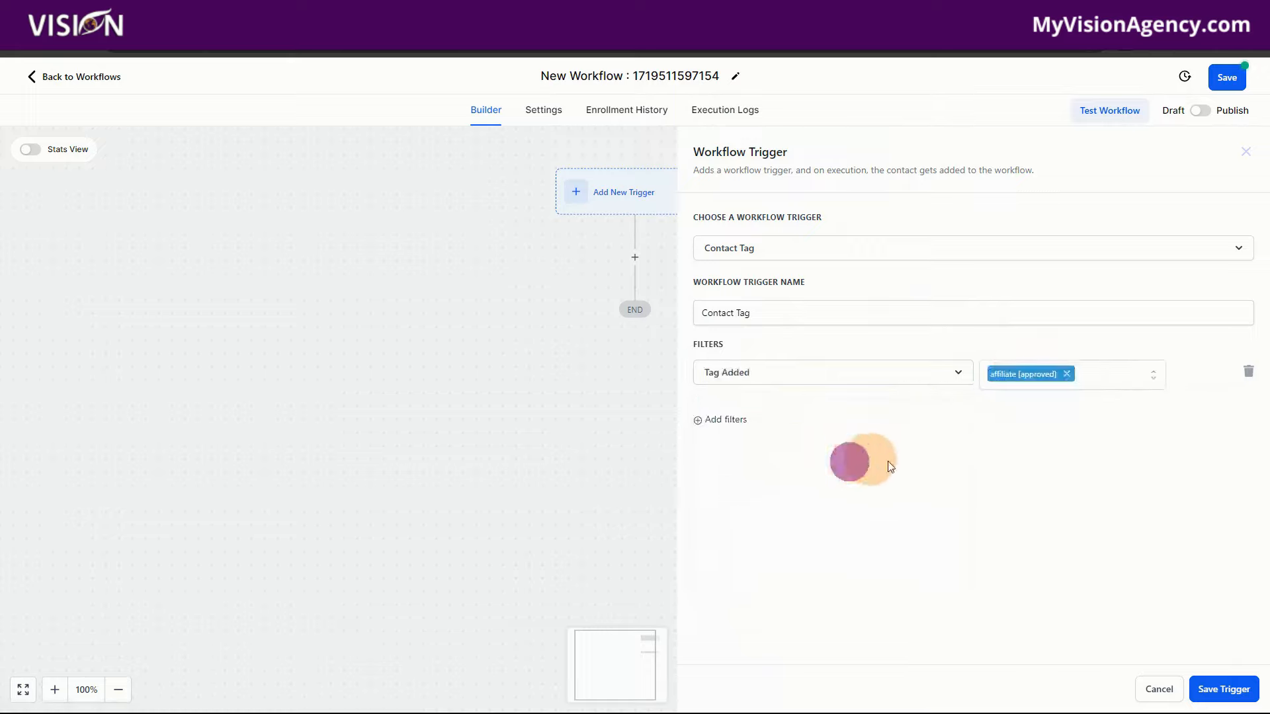
click(1225, 690)
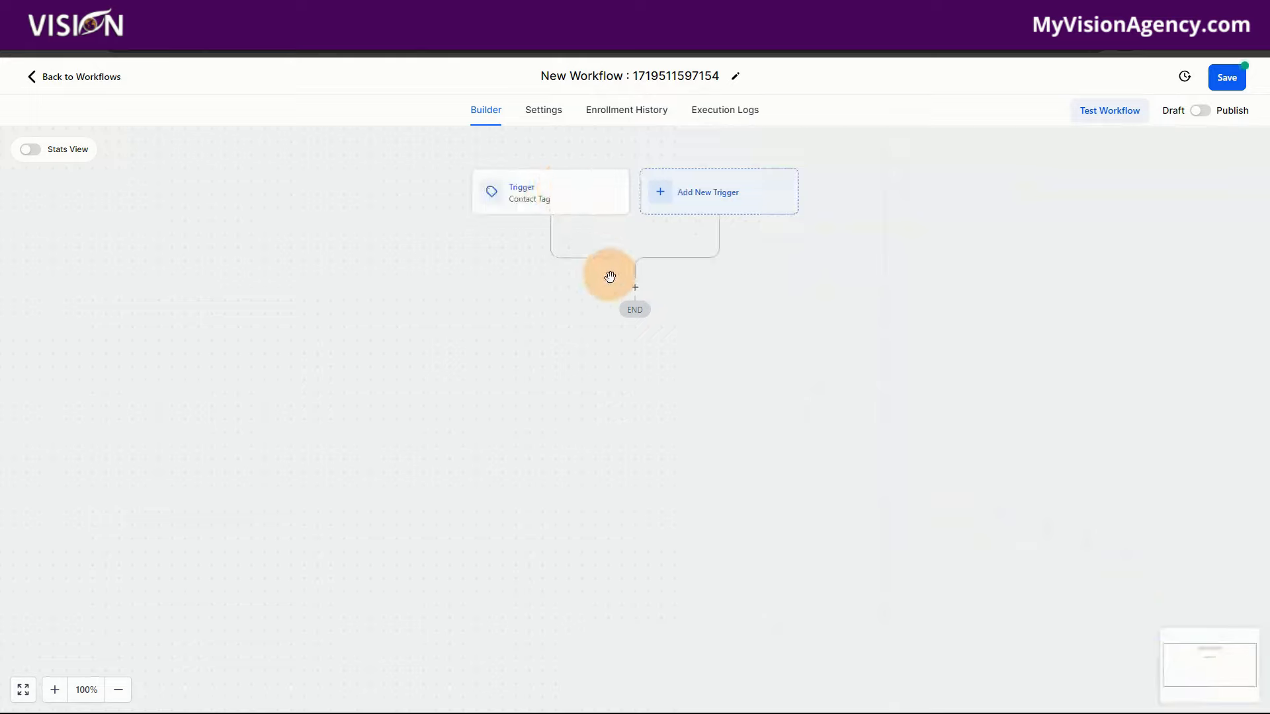
Try adding a Send Email action below the trigger, searching the actions for "email", and cancel it
click(634, 288)
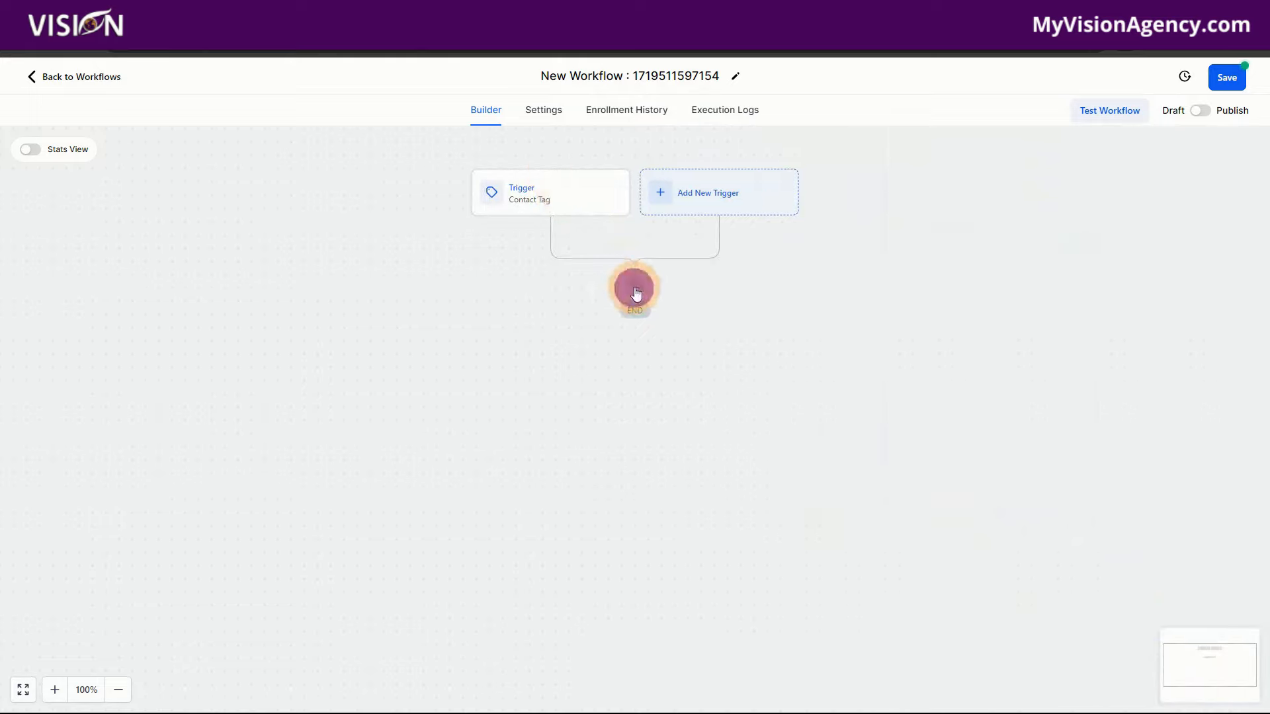
click(635, 291)
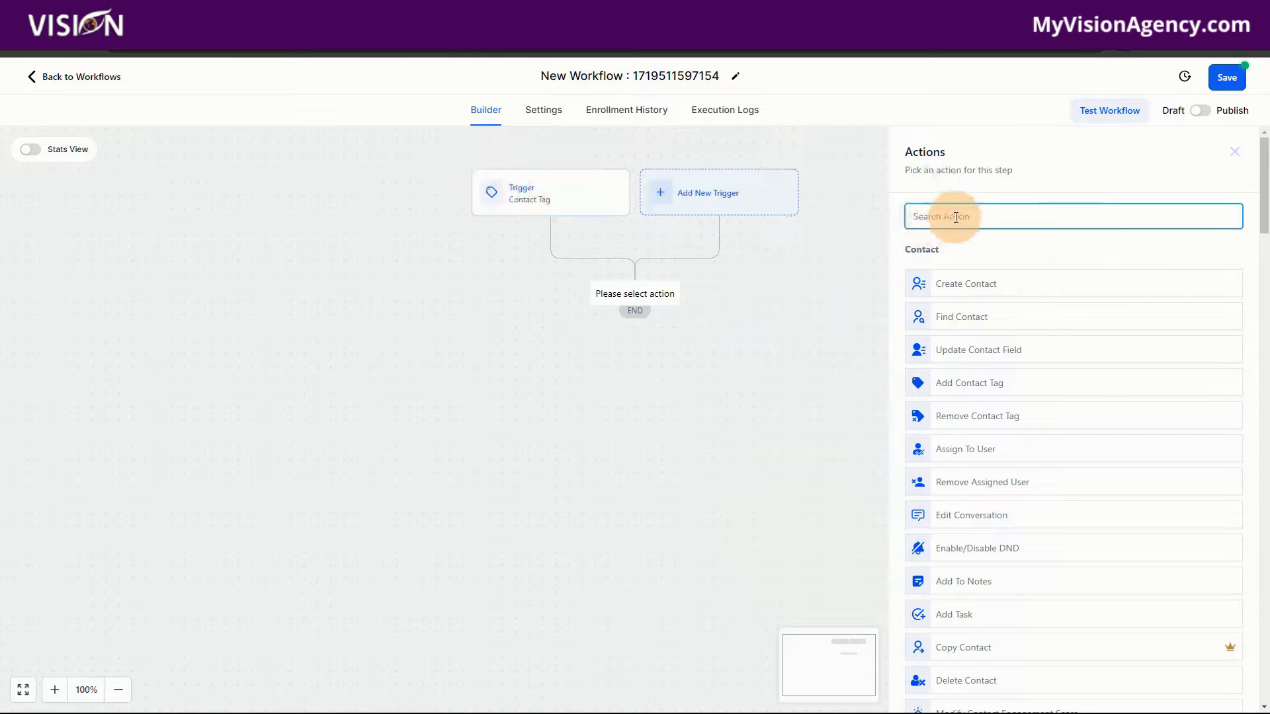
text(email)
click(966, 271)
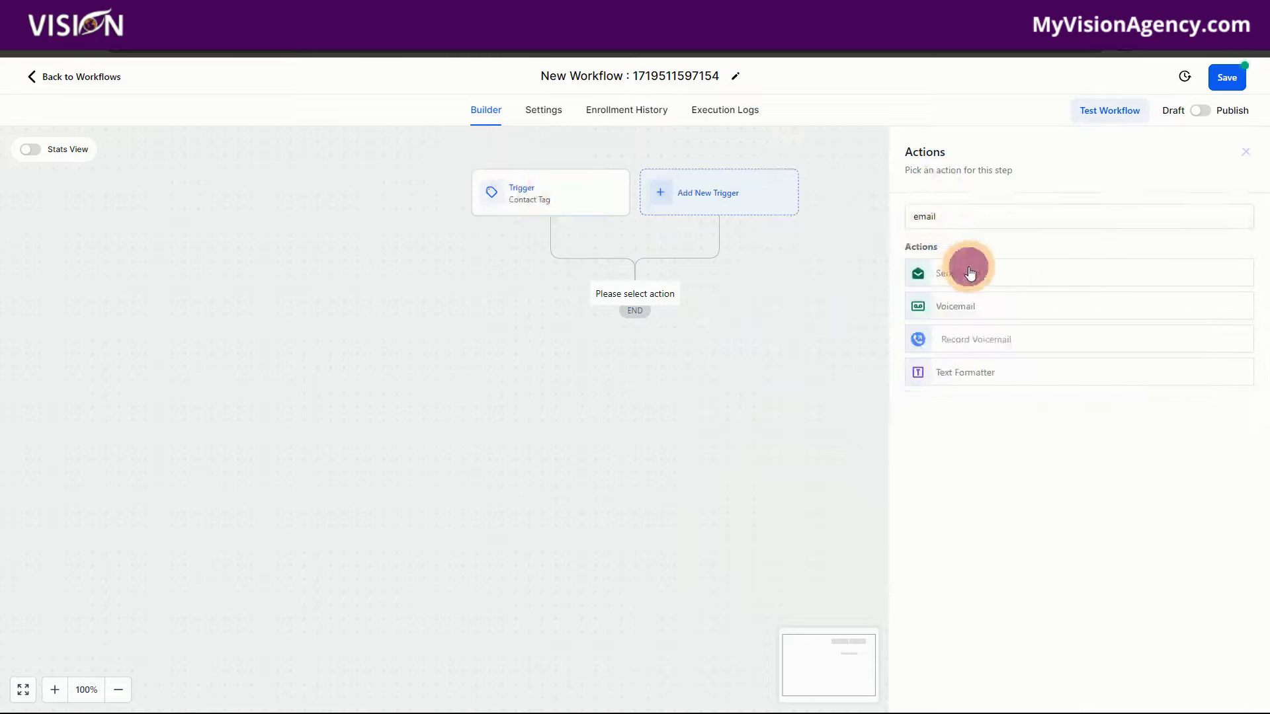
click(1160, 689)
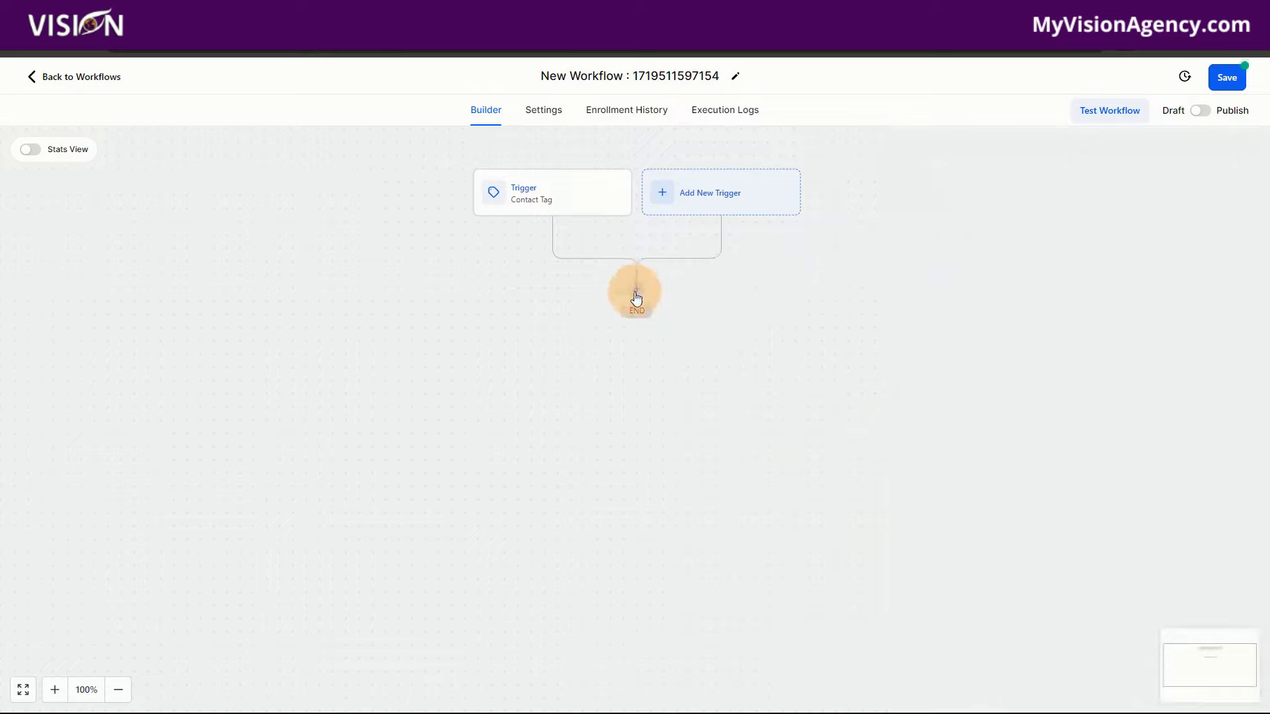
Browse the available workflow actions from the Contact and Communication groups through Send Data and Internal Tools
click(636, 289)
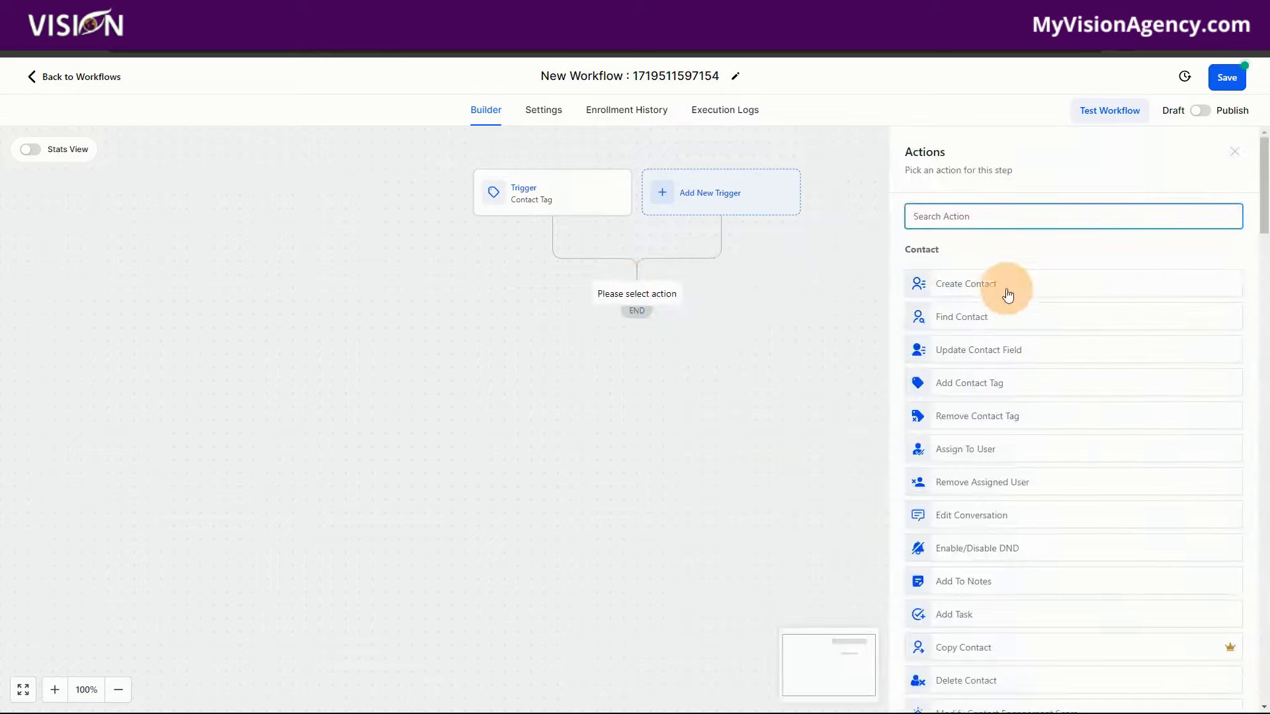
scroll(1023, 458, down, 2)
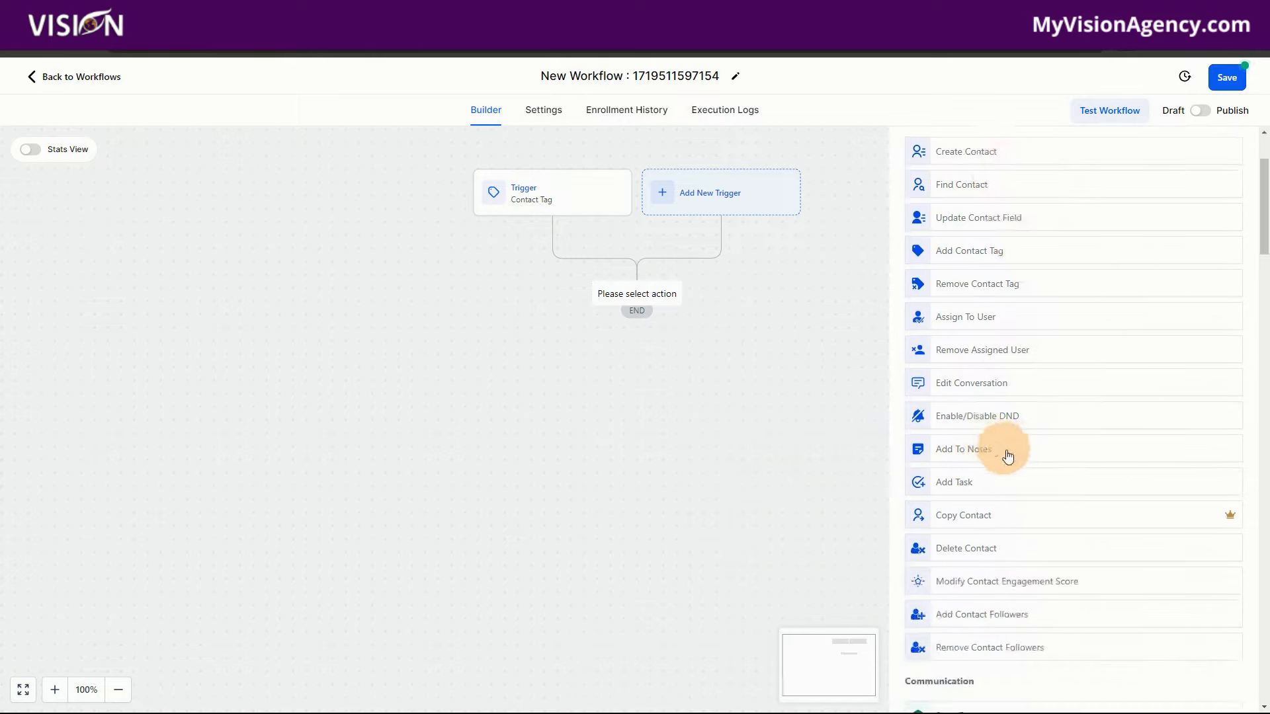
scroll(1027, 477, down, 1)
scroll(1027, 477, down, 1)
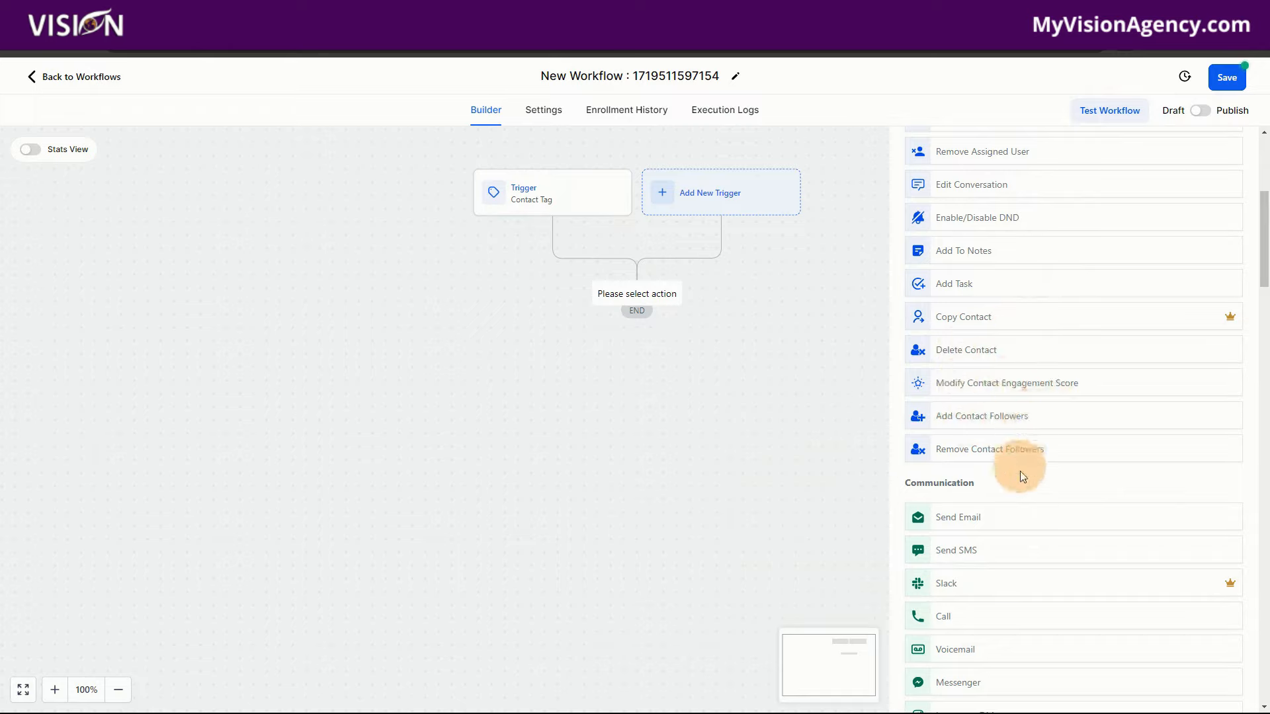
scroll(1025, 510, down, 5)
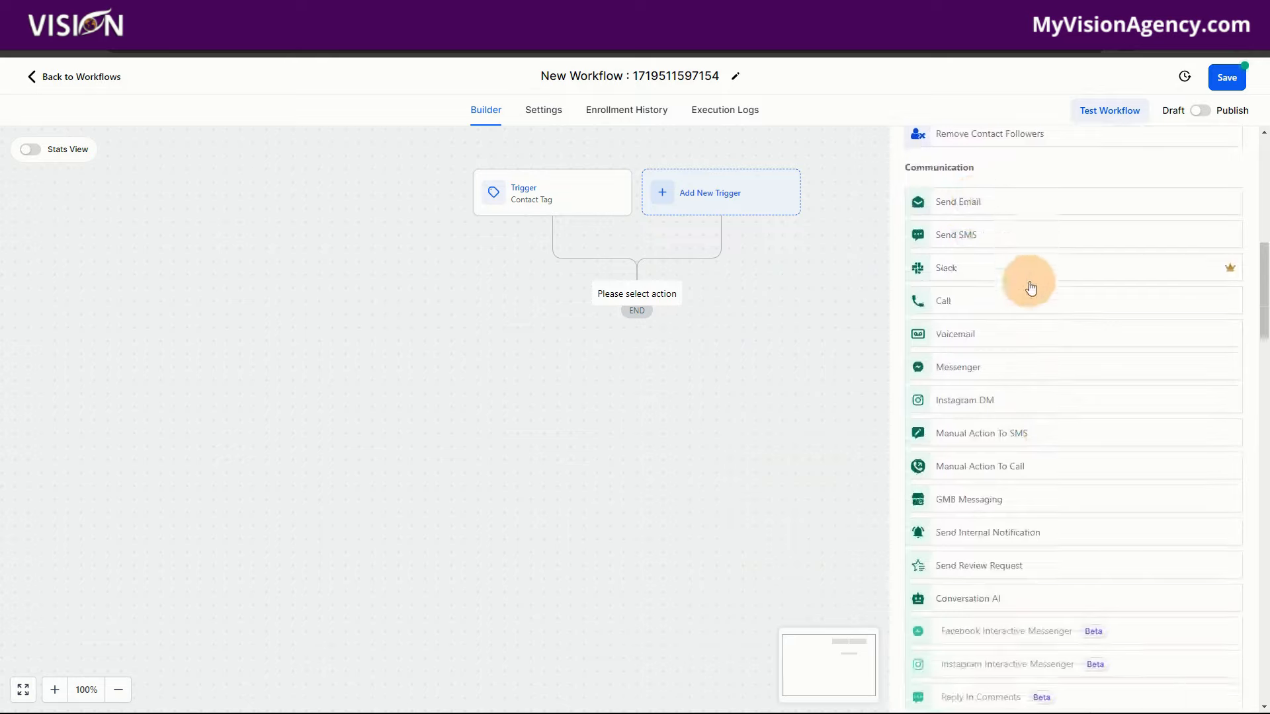
scroll(1041, 367, down, 4)
scroll(1057, 425, down, 1)
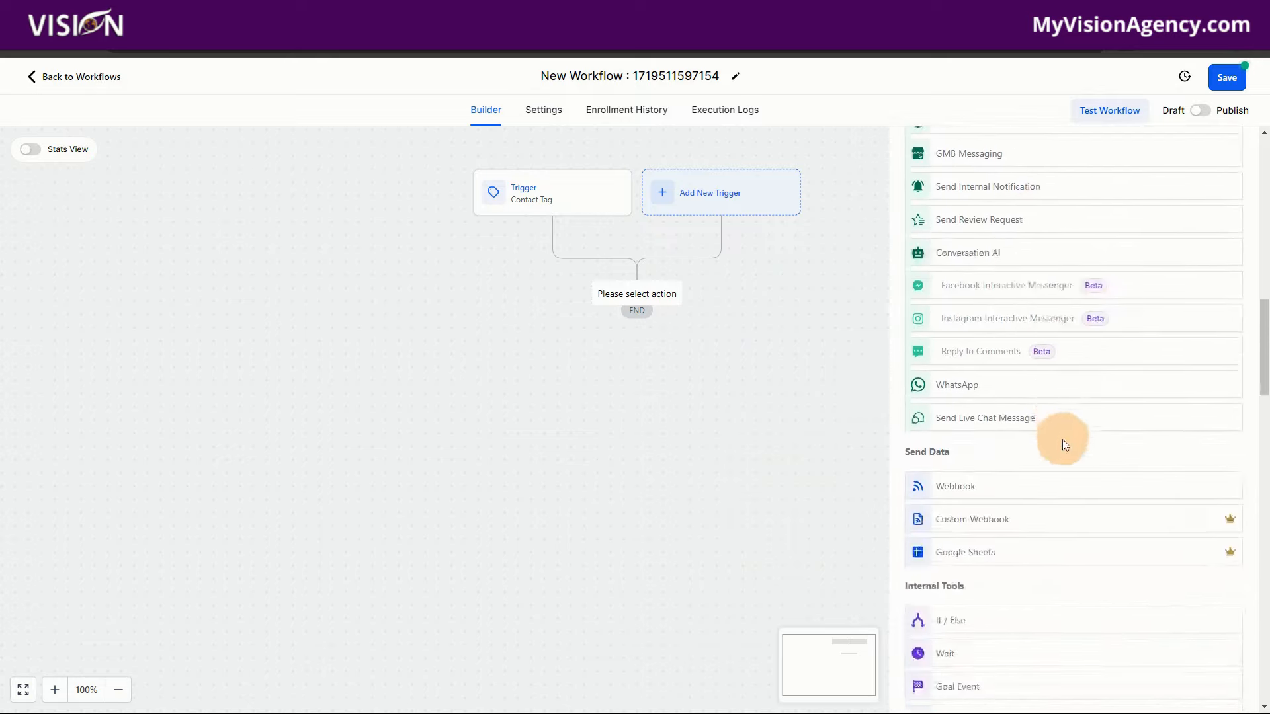
scroll(1063, 449, down, 1)
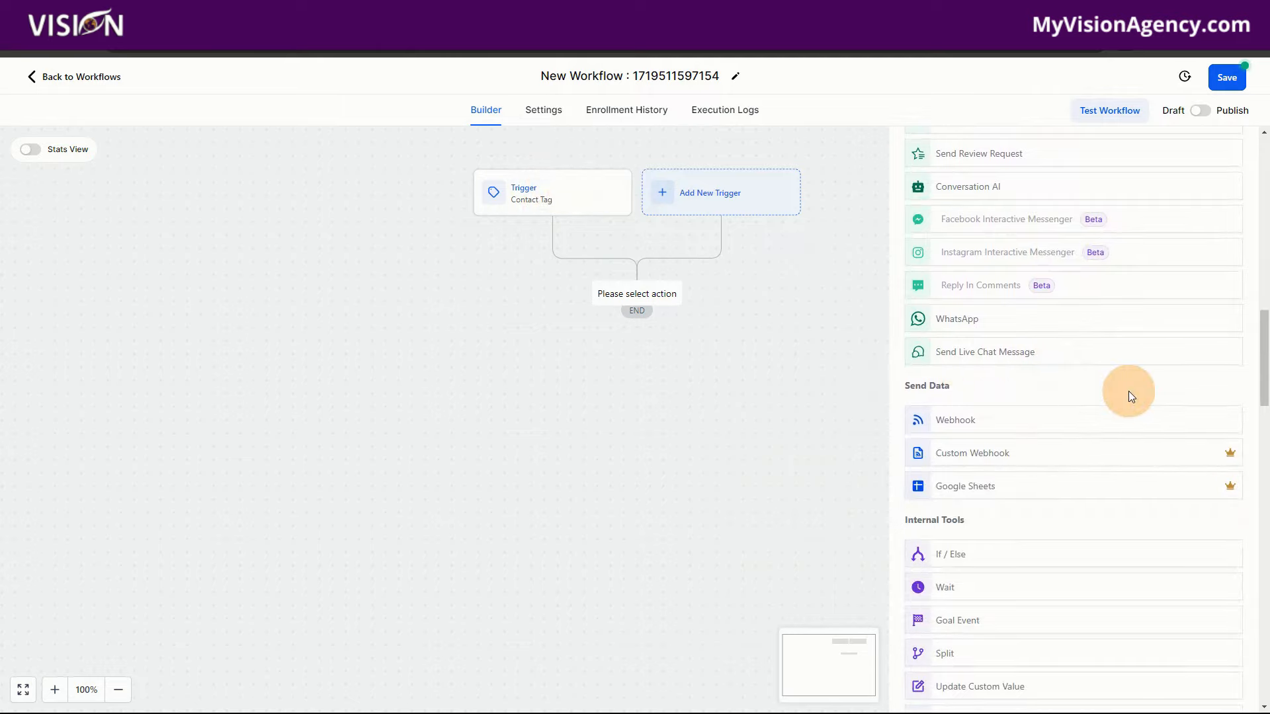
Leave the new workflow without saving its changes and look over the folders in the workflow list
click(74, 75)
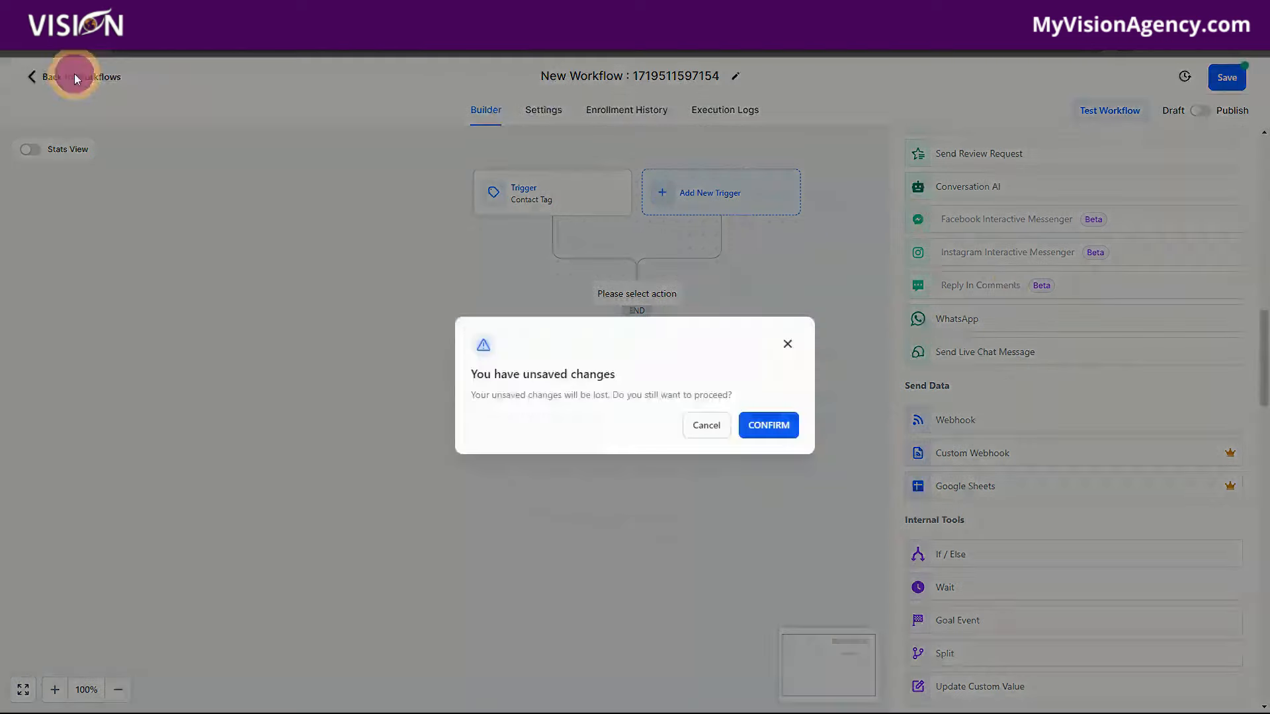
click(766, 426)
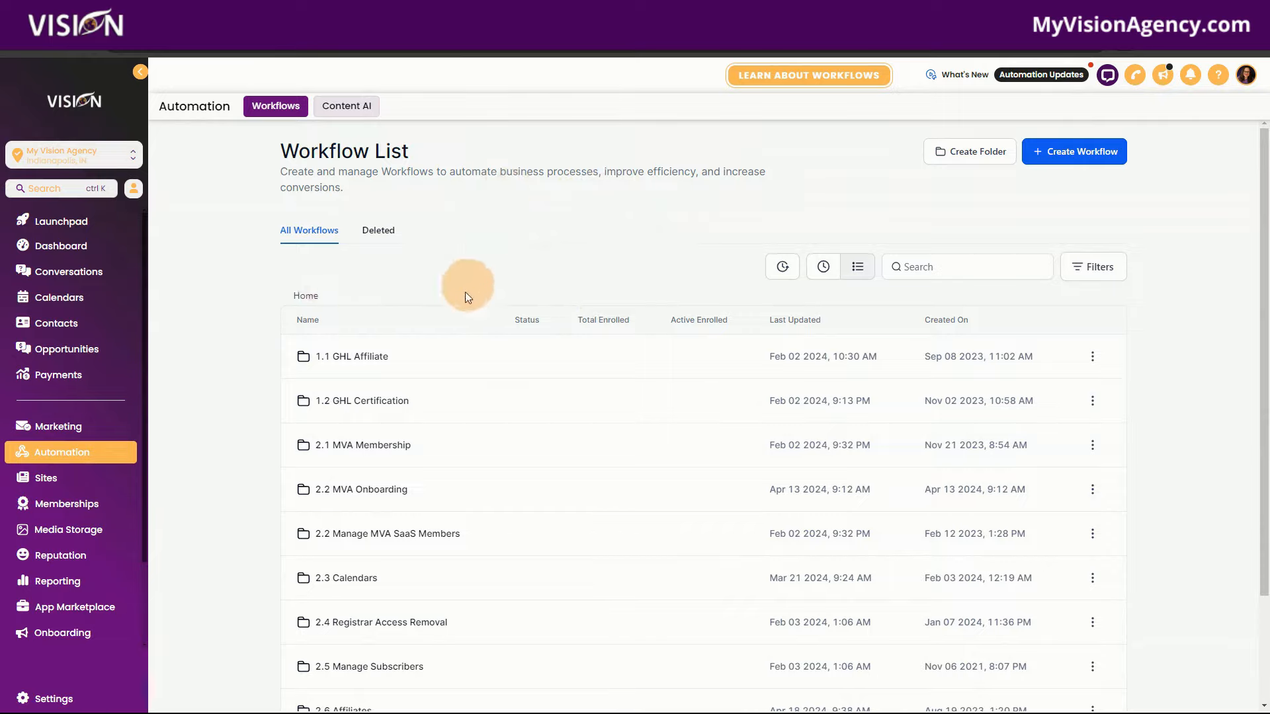
scroll(503, 517, down, 2)
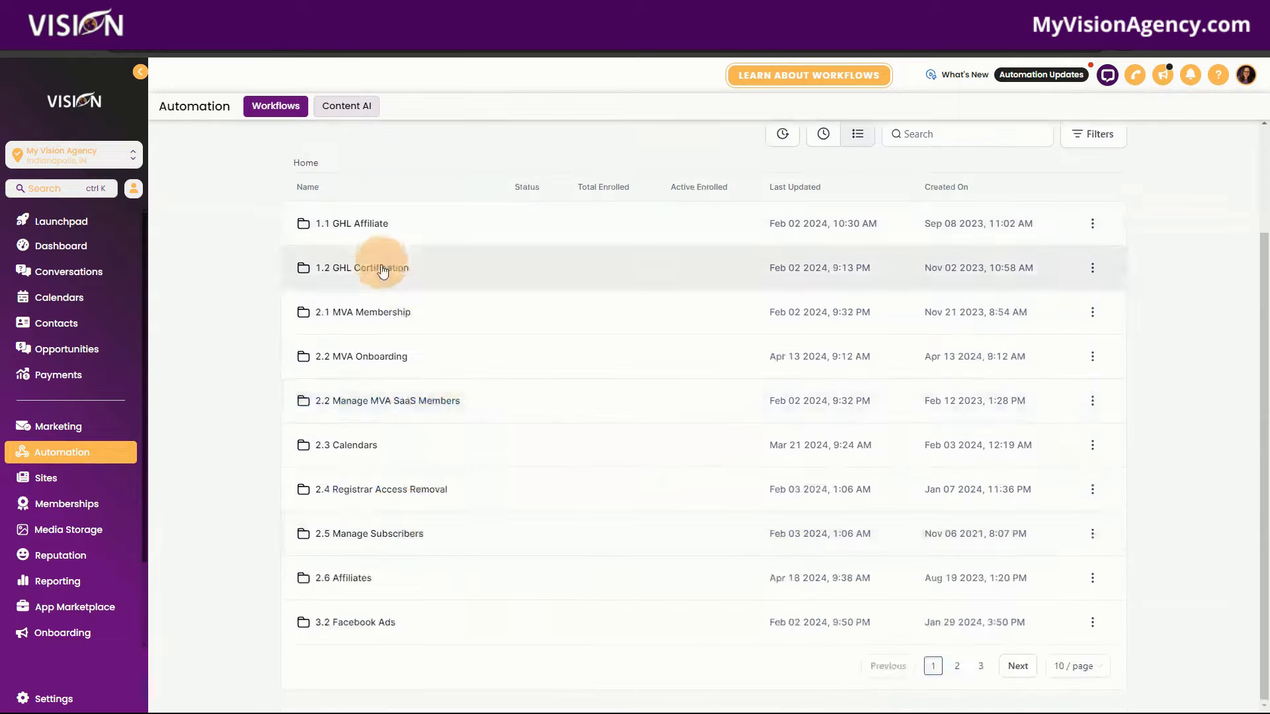
scroll(822, 406, up, 2)
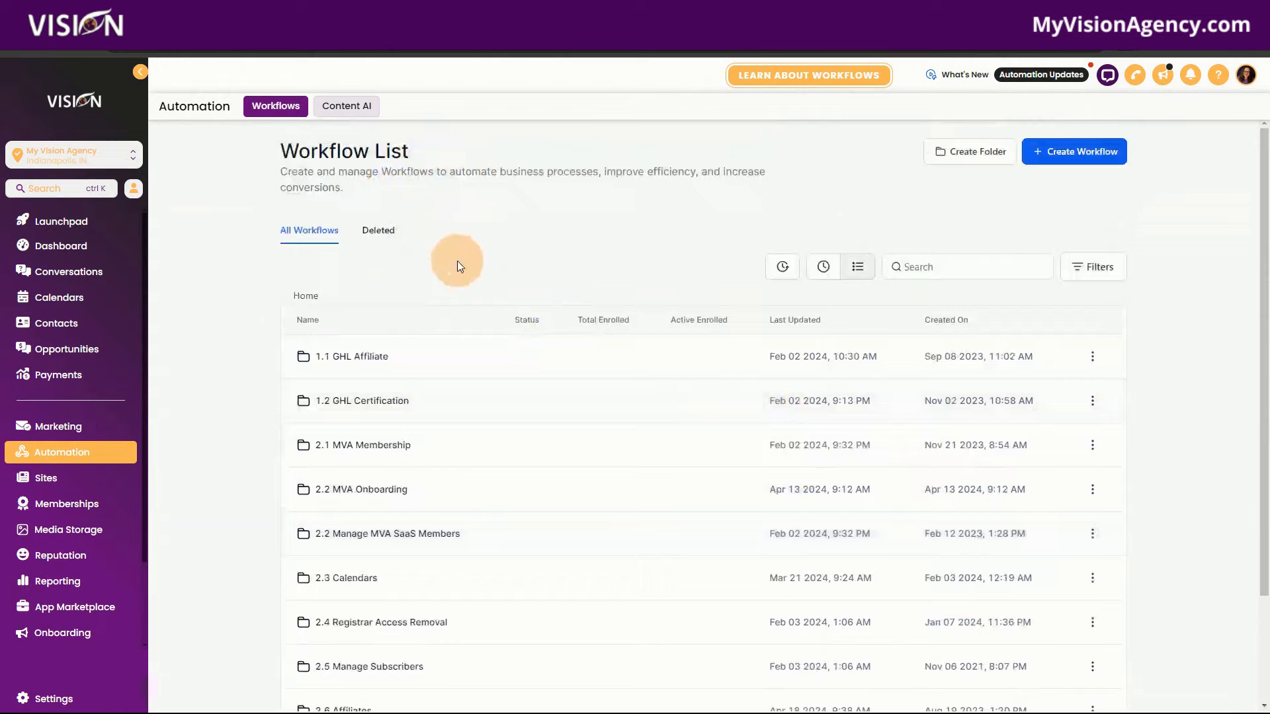
Open the GHL [Lead] - Webhooks workflow from the 1.1 GHL Affiliate folder
click(332, 357)
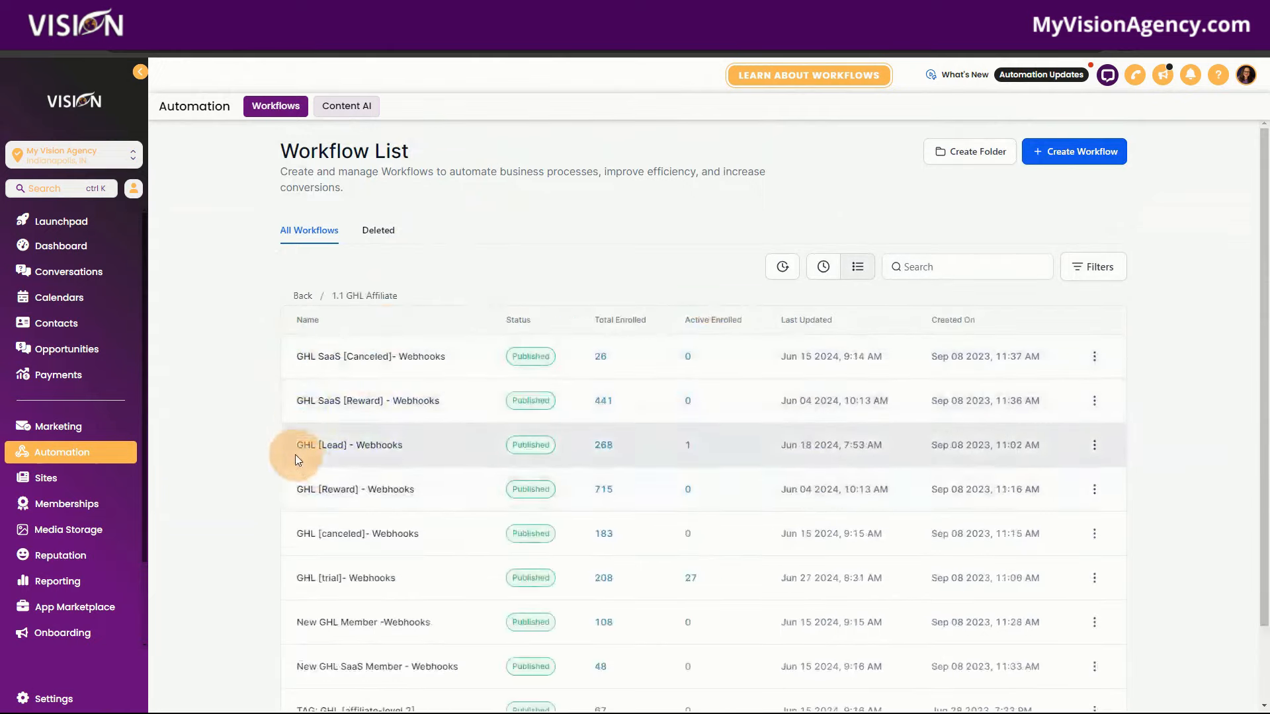
scroll(363, 332, down, 1)
click(377, 353)
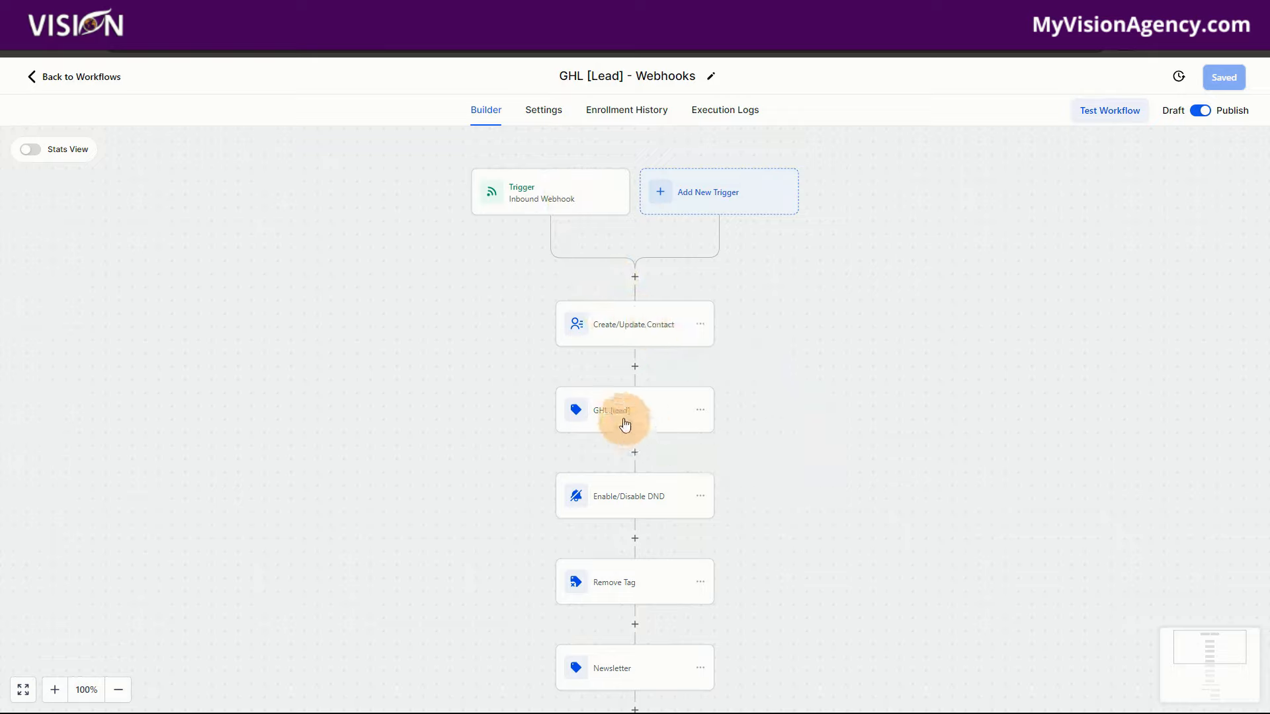
Review the settings of the GHL [lead], Enable/Disable DND and Remove Tag actions
scroll(837, 377, down, 1)
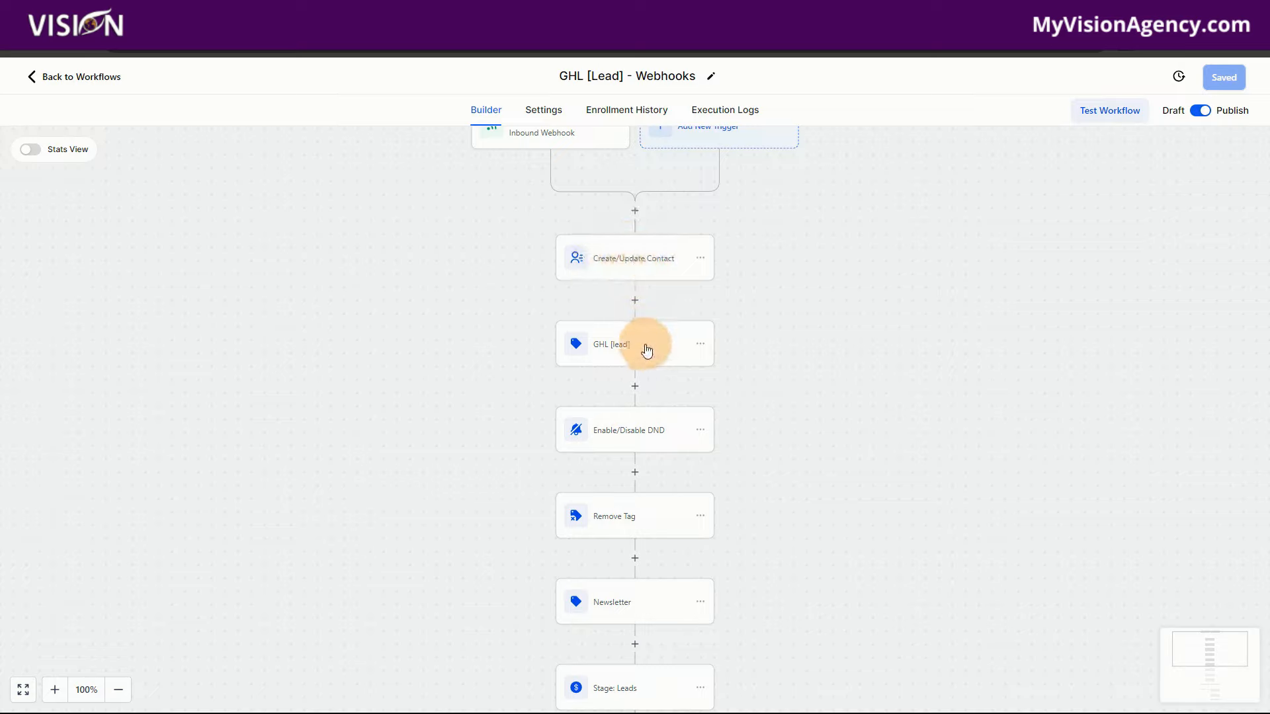
click(622, 343)
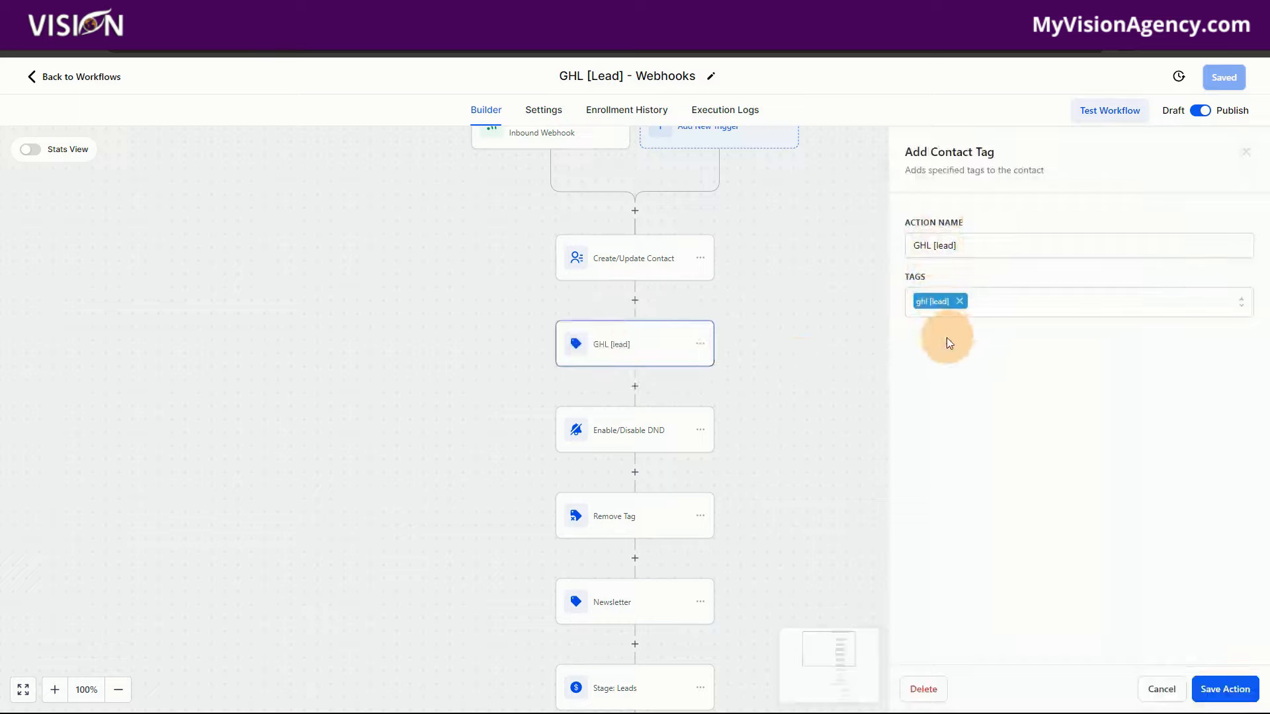
click(628, 429)
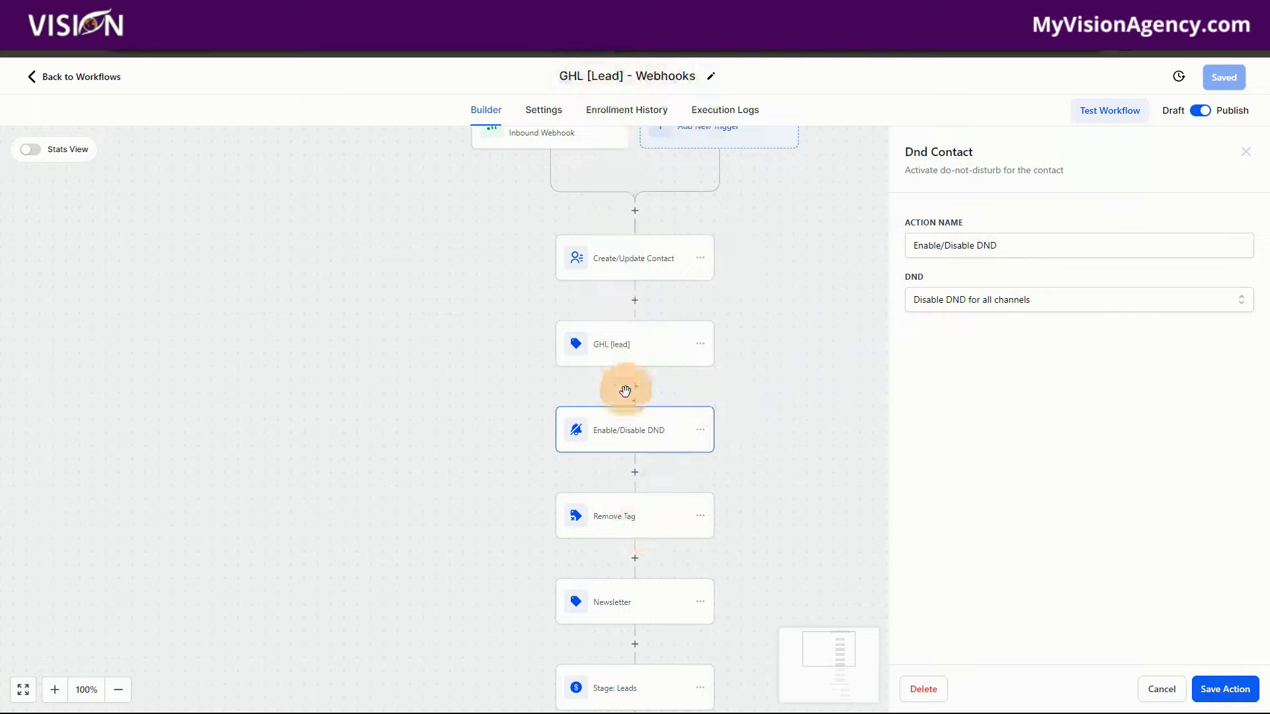
click(631, 513)
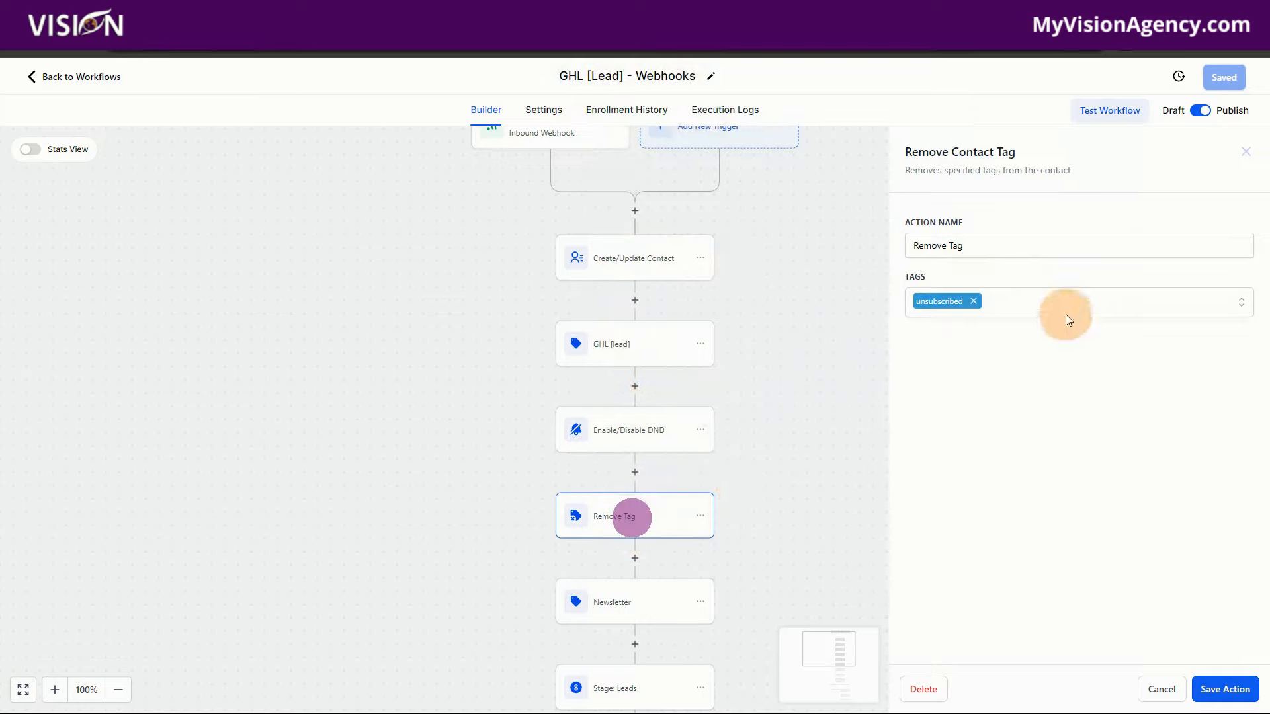
scroll(601, 468, down, 2)
Review the Newsletter, Stage: Leads, Note and Wait actions, and close the Wait settings without saving
click(629, 505)
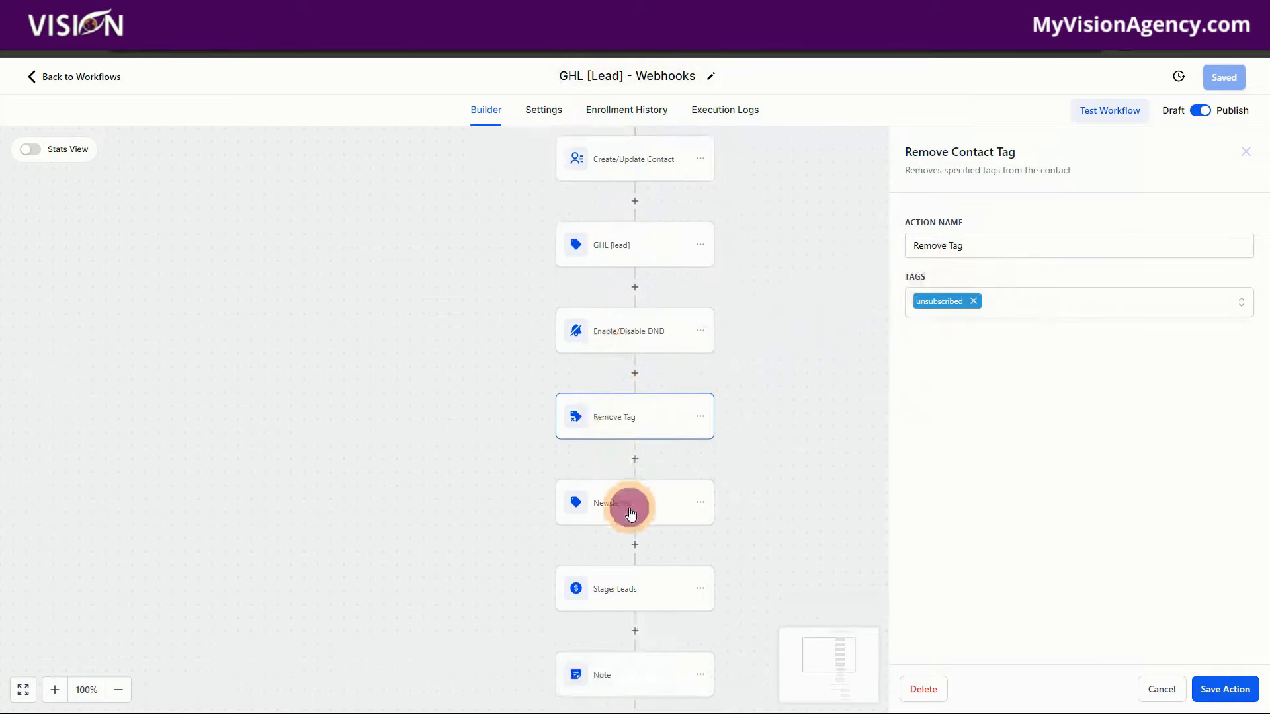
click(616, 587)
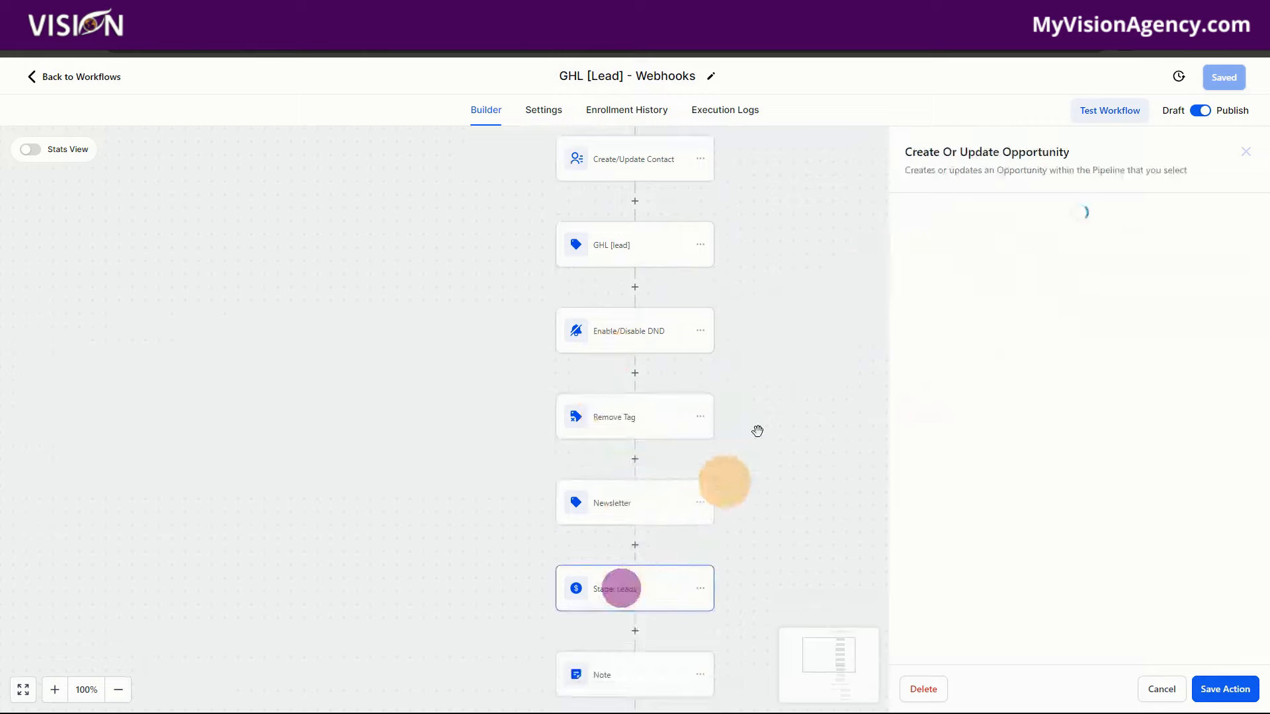
scroll(962, 360, down, 1)
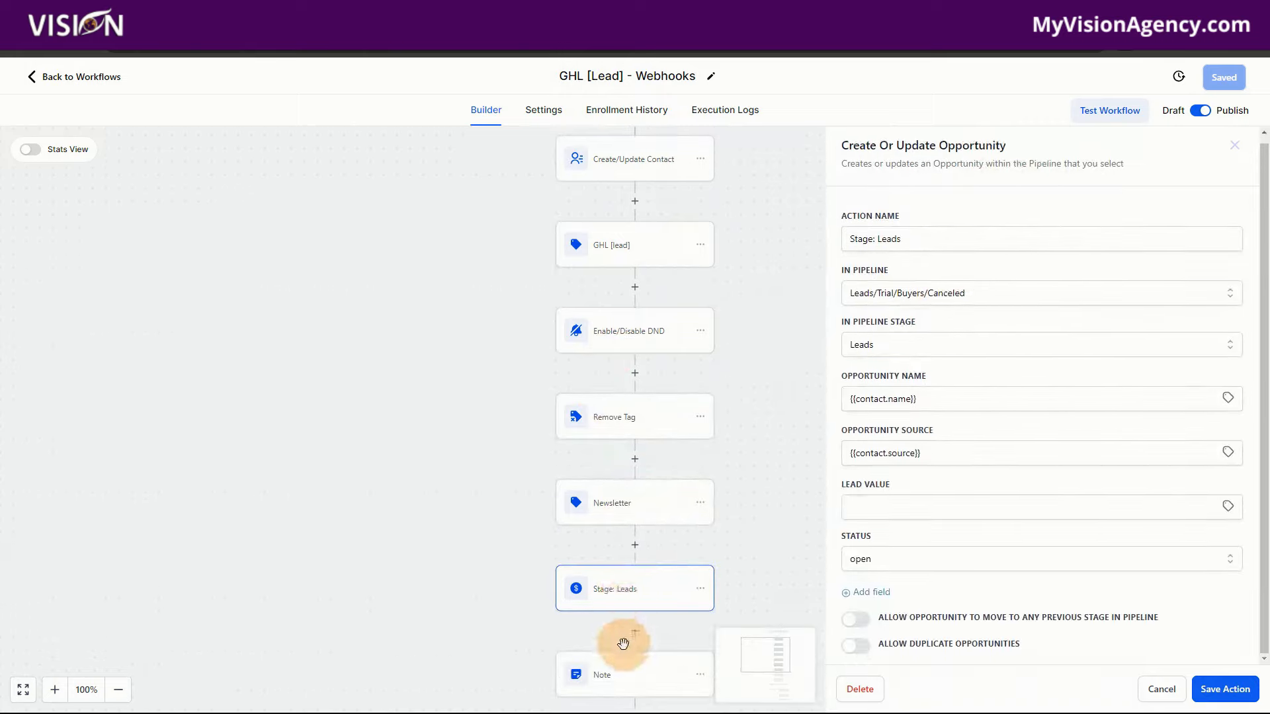
scroll(630, 635, down, 2)
click(603, 582)
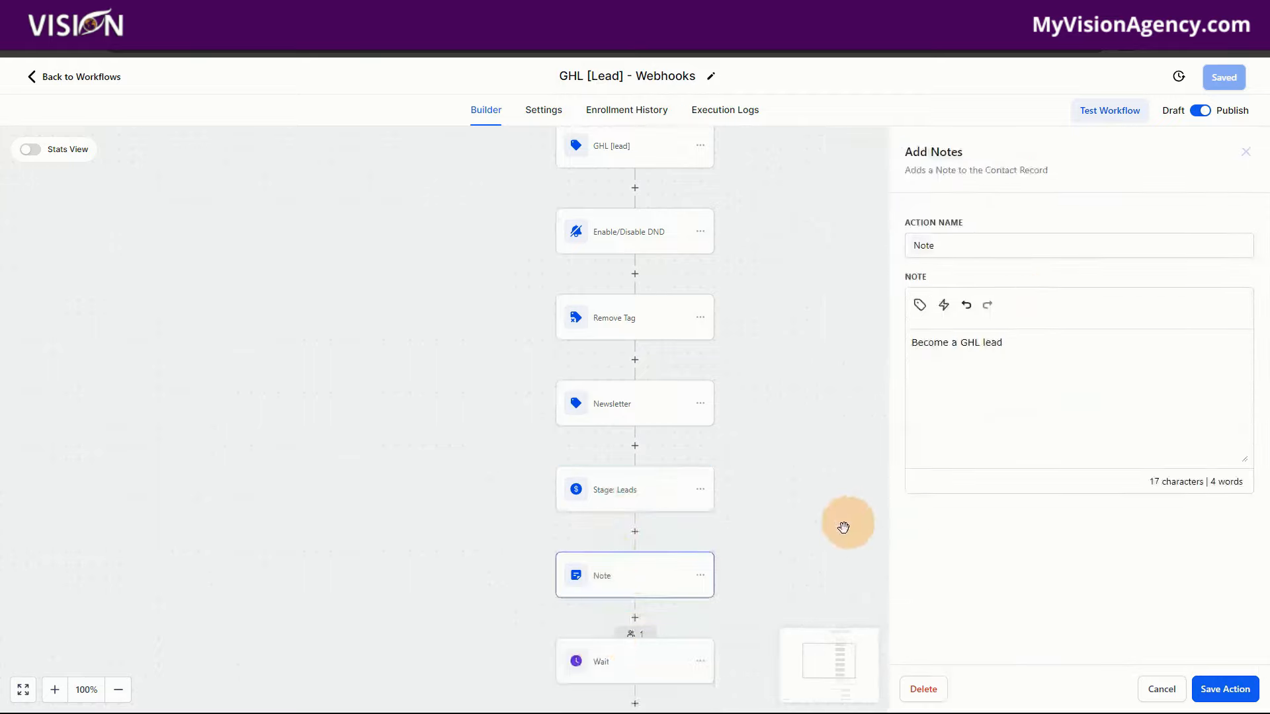
click(633, 660)
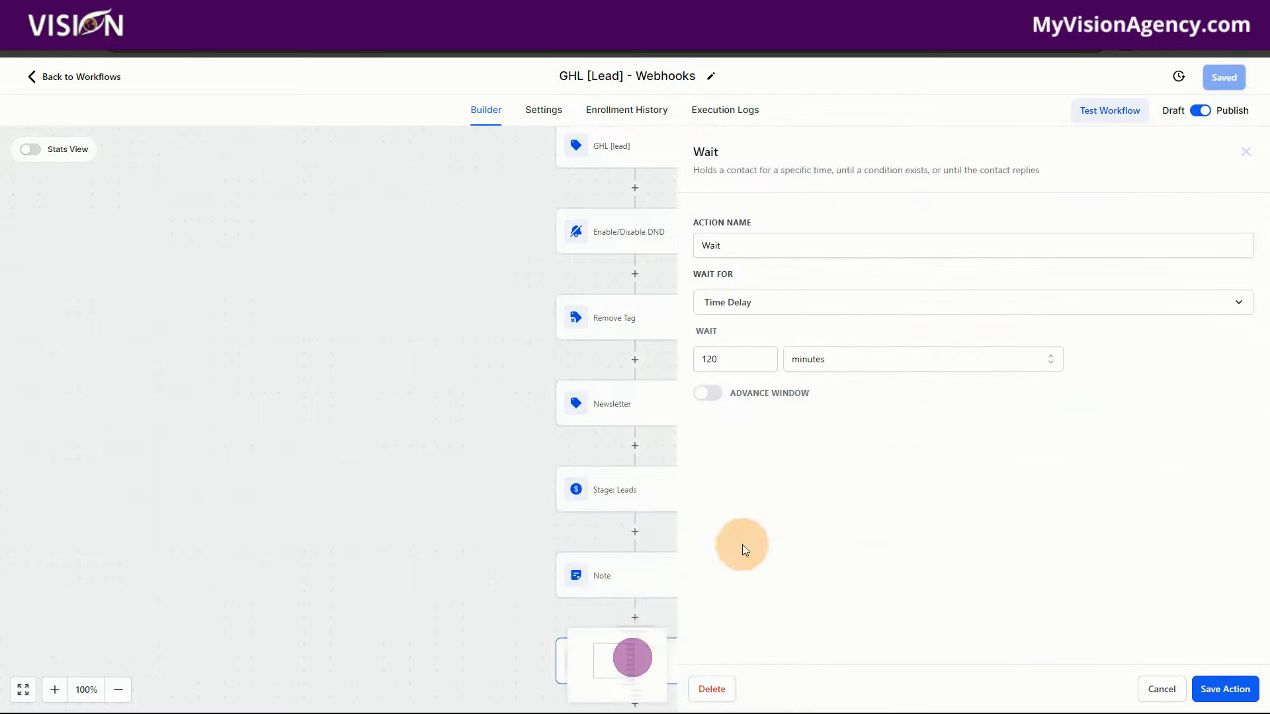
click(1162, 689)
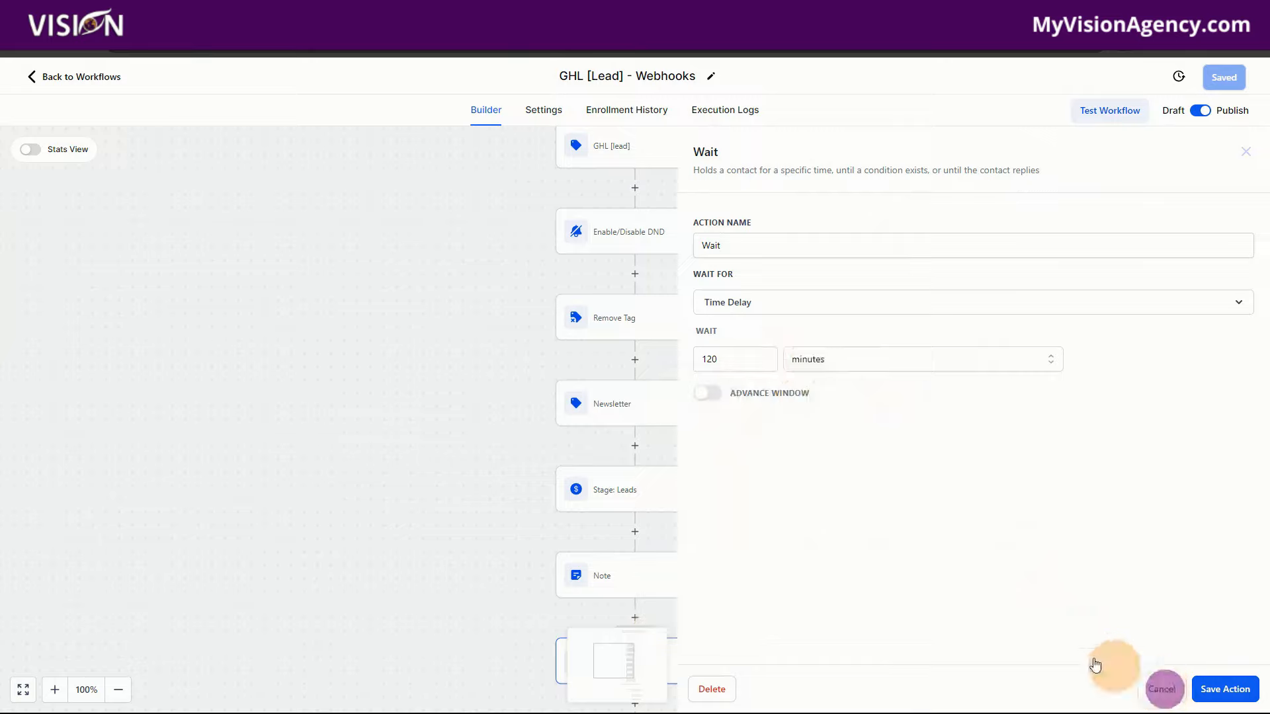
Review the branches of the "Does contact have the "GHL Trial" tag?" condition and close it without saving
scroll(670, 527, down, 4)
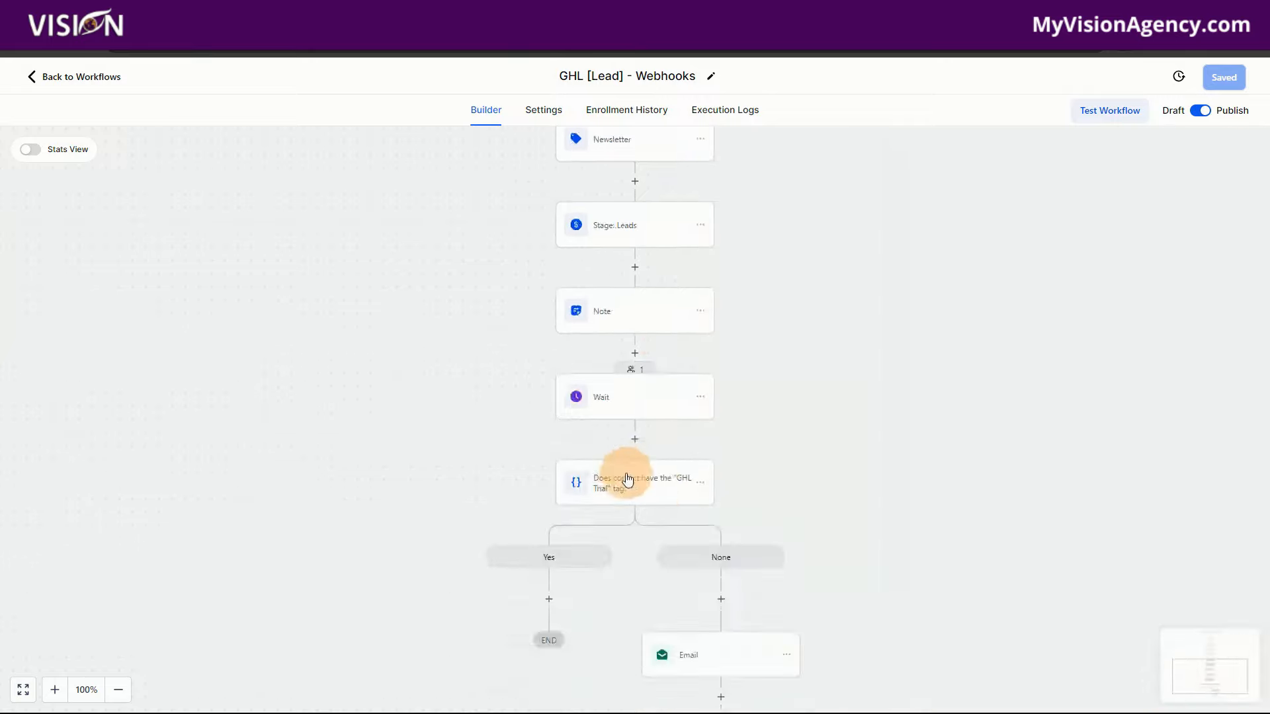
click(627, 478)
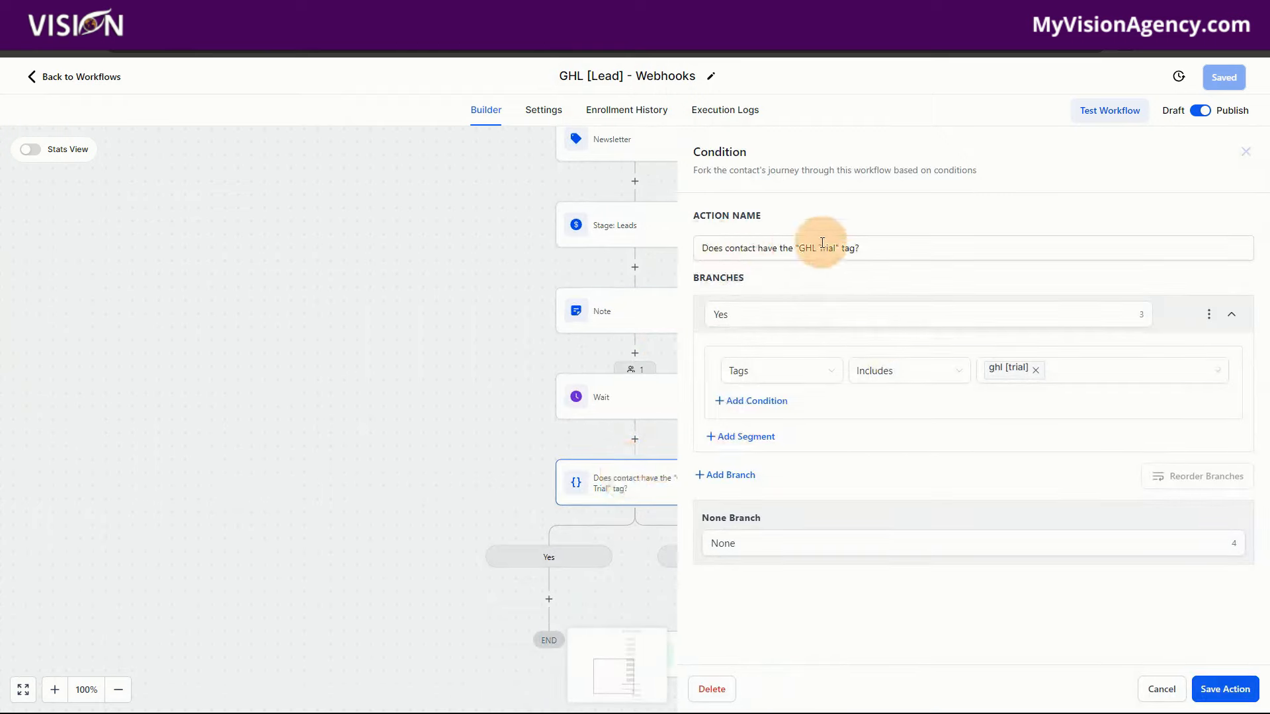
click(715, 321)
click(1002, 370)
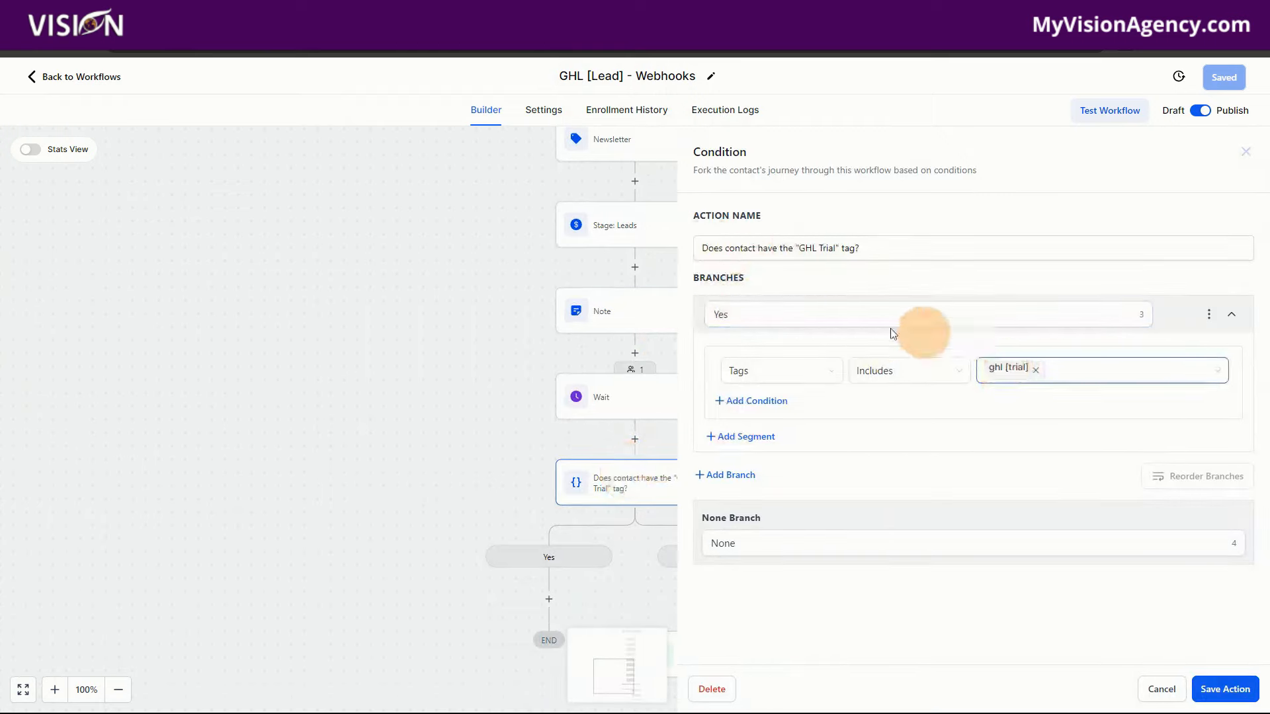
click(1139, 694)
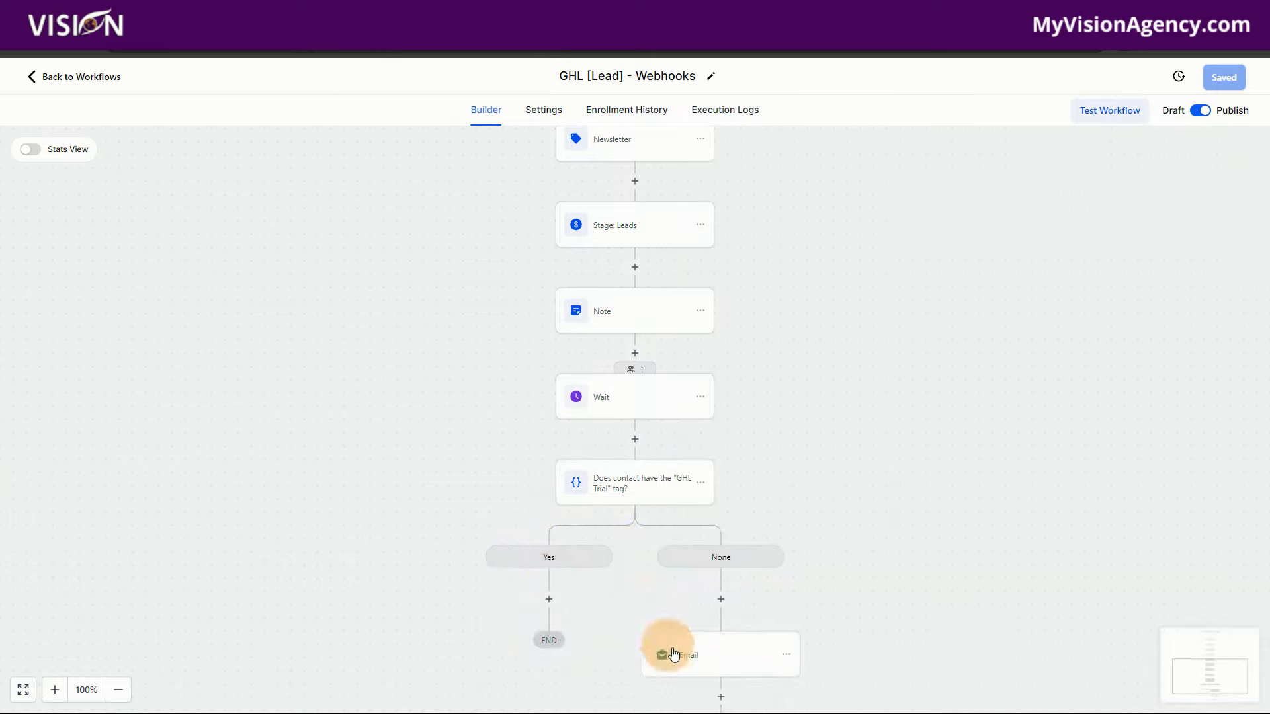
Review the sender, subject and message of the Email action on the condition's None branch
click(723, 665)
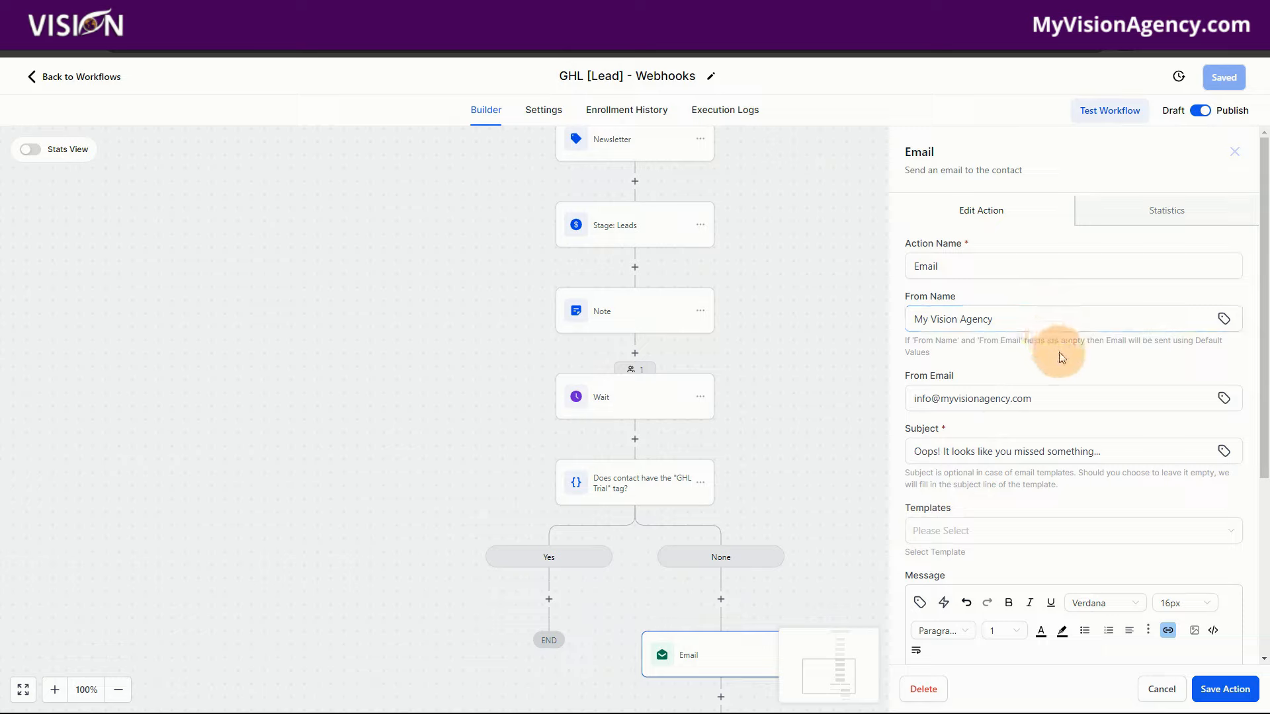
scroll(1070, 364, down, 2)
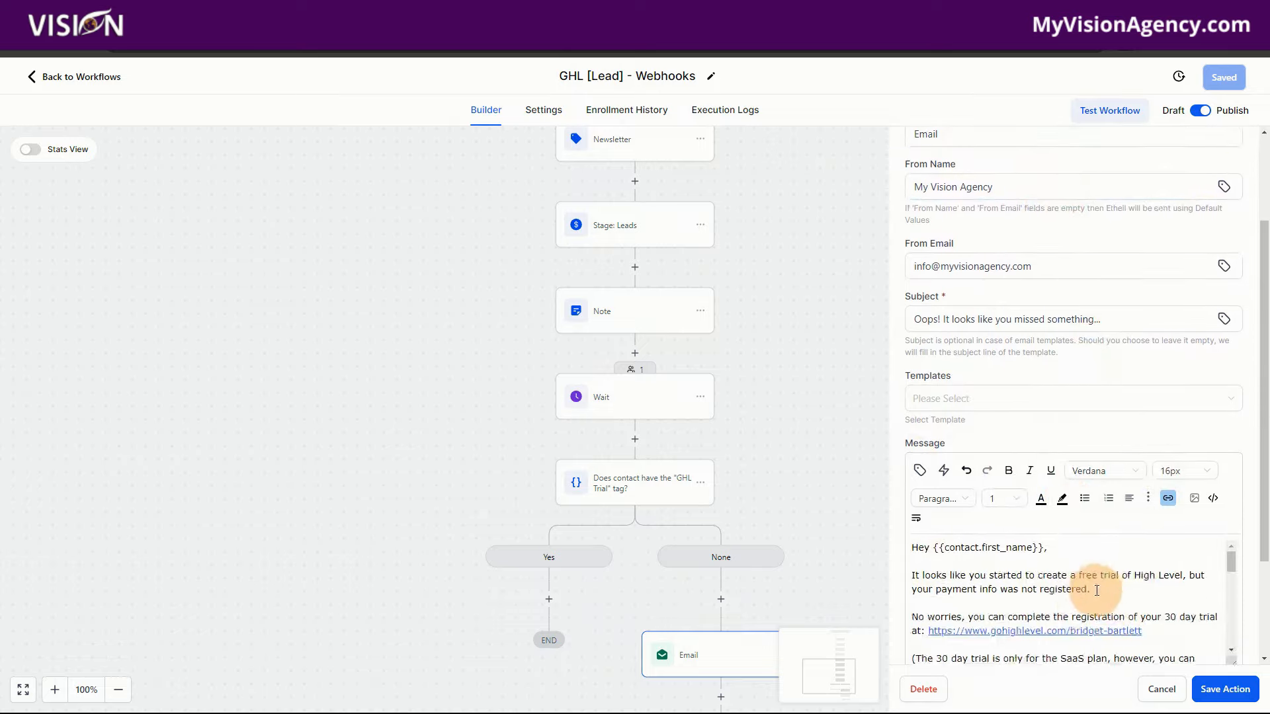
scroll(1096, 590, up, 2)
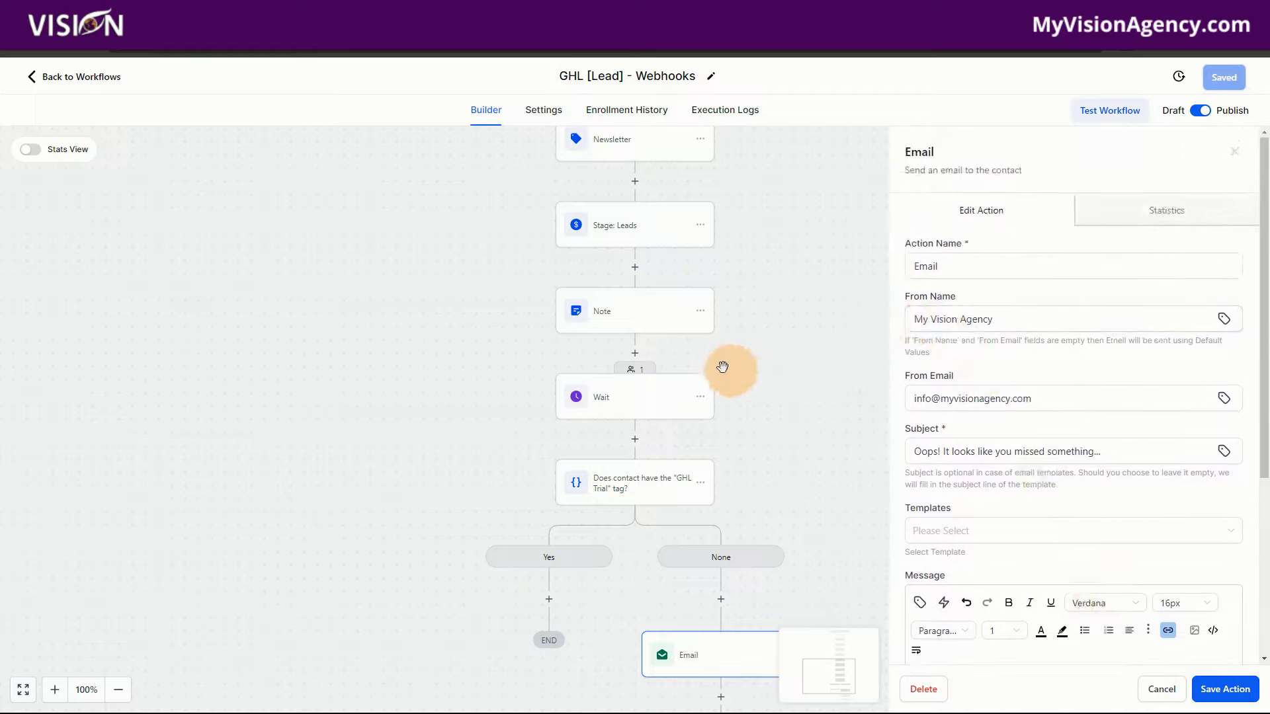
Leave this workflow and open GHL [trial]- Webhooks from the 1.1 GHL Affiliate folder
click(91, 82)
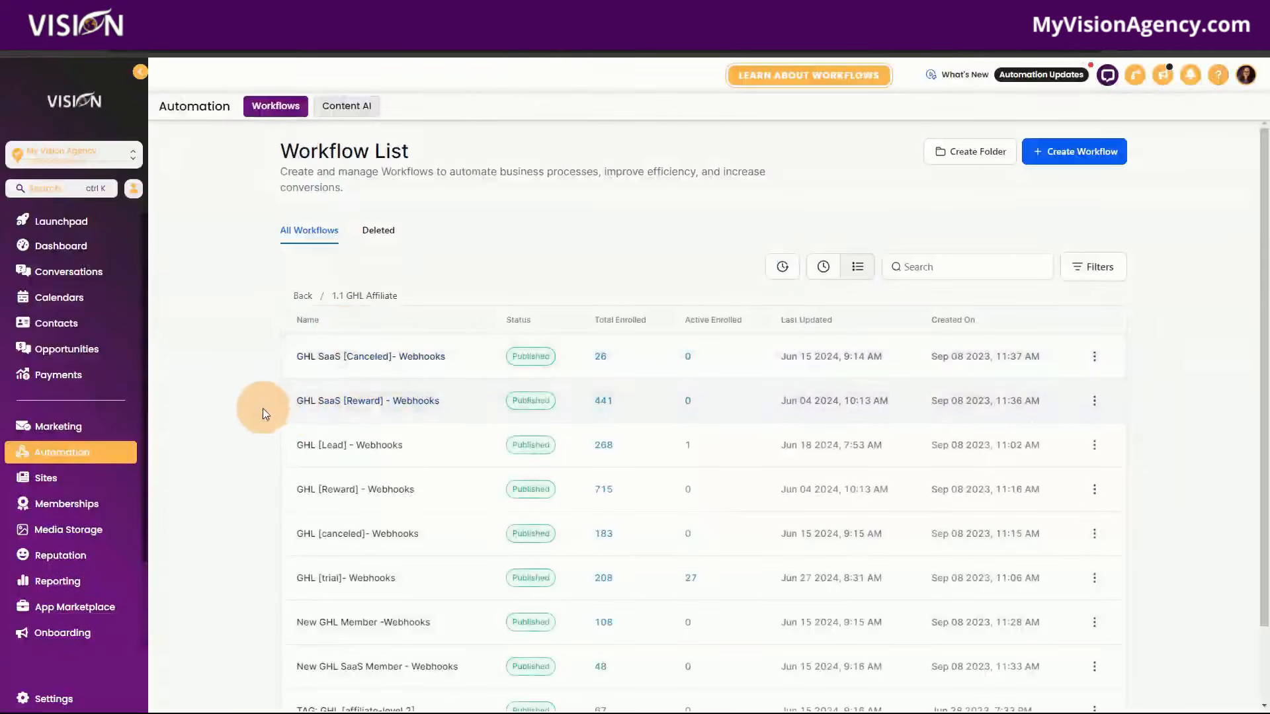
scroll(252, 418, down, 2)
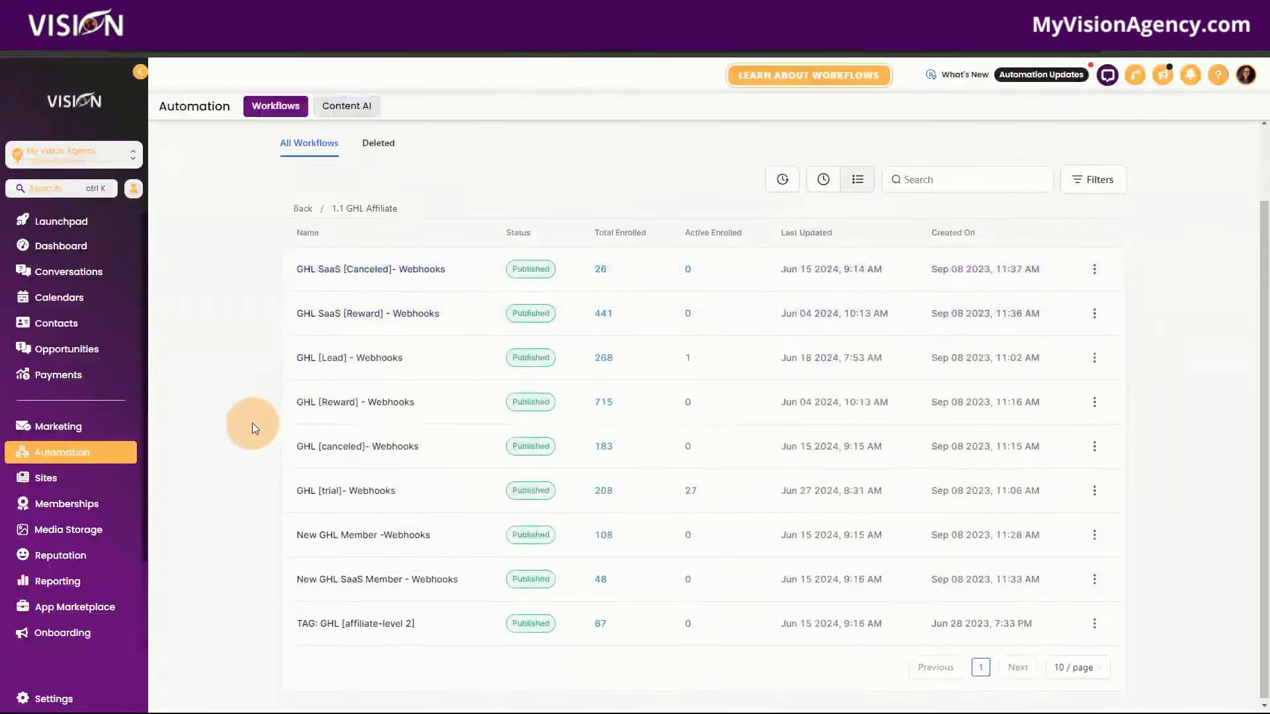
click(326, 490)
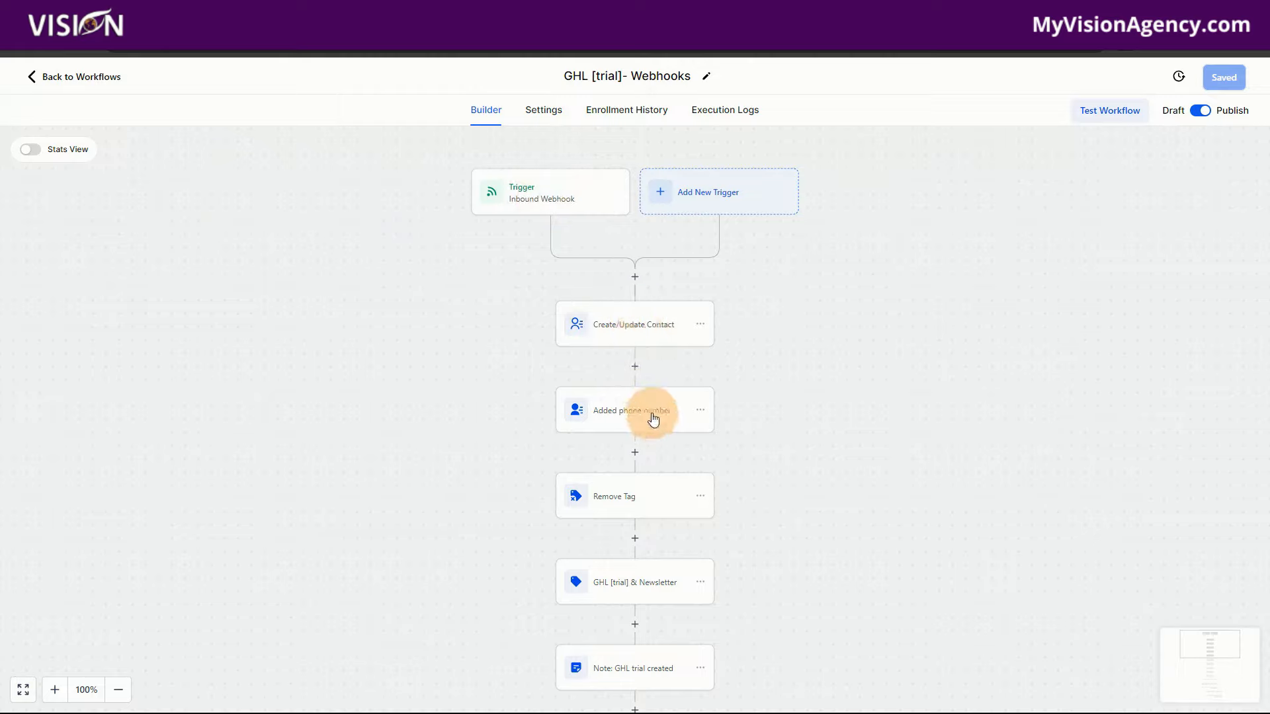
Look over the first actions of the trial workflow and review the Stage: Trial and Move to: Membership Created settings
drag(653, 416, 655, 349)
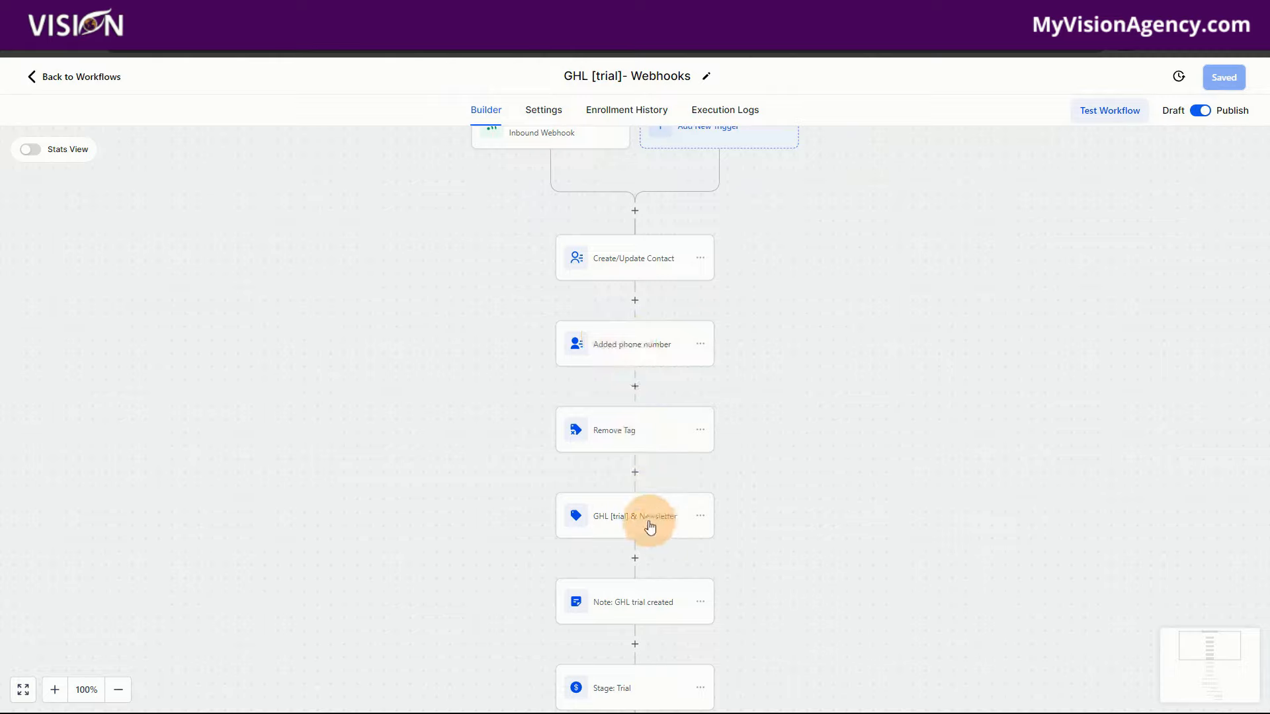
scroll(650, 526, down, 2)
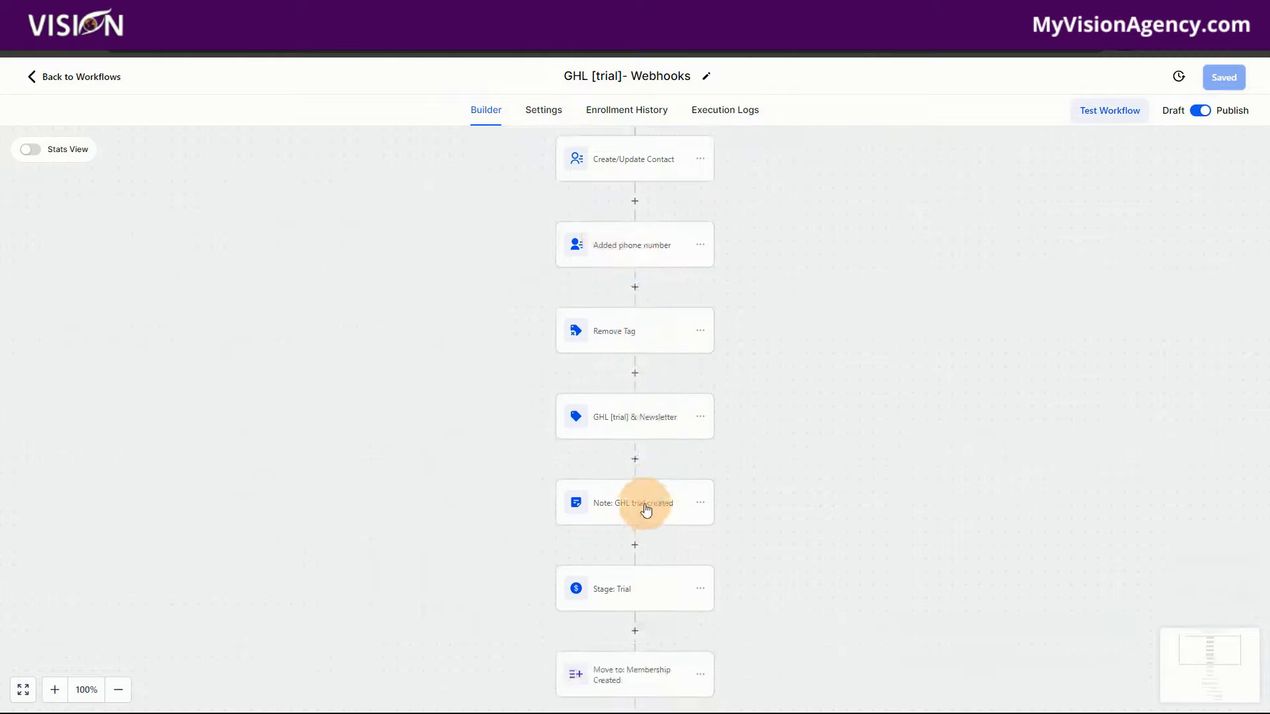
scroll(638, 588, down, 2)
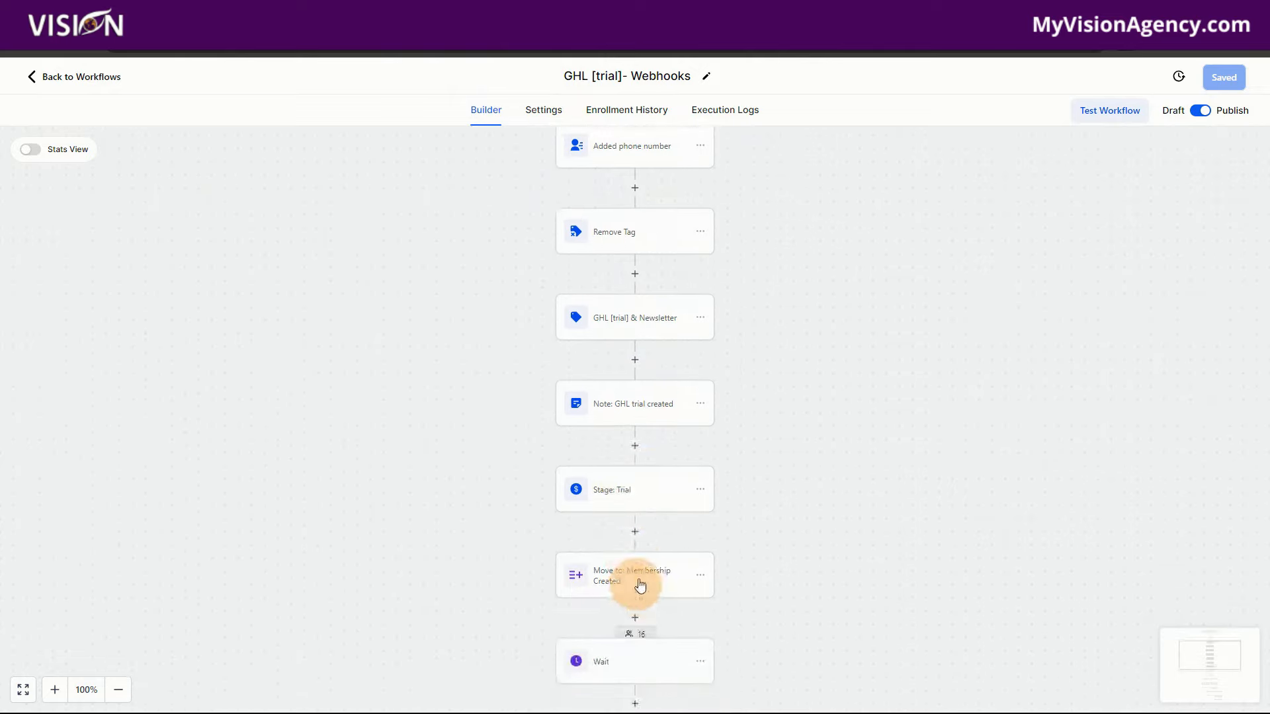
click(638, 489)
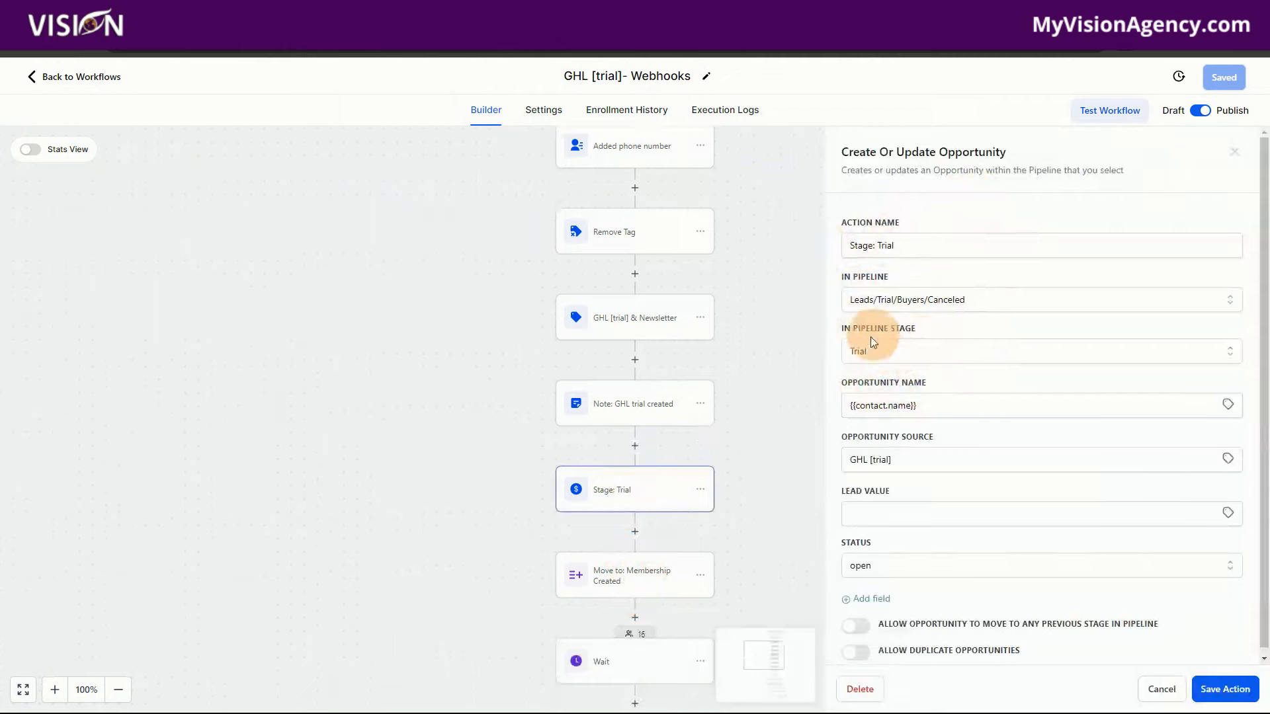
scroll(633, 518, down, 1)
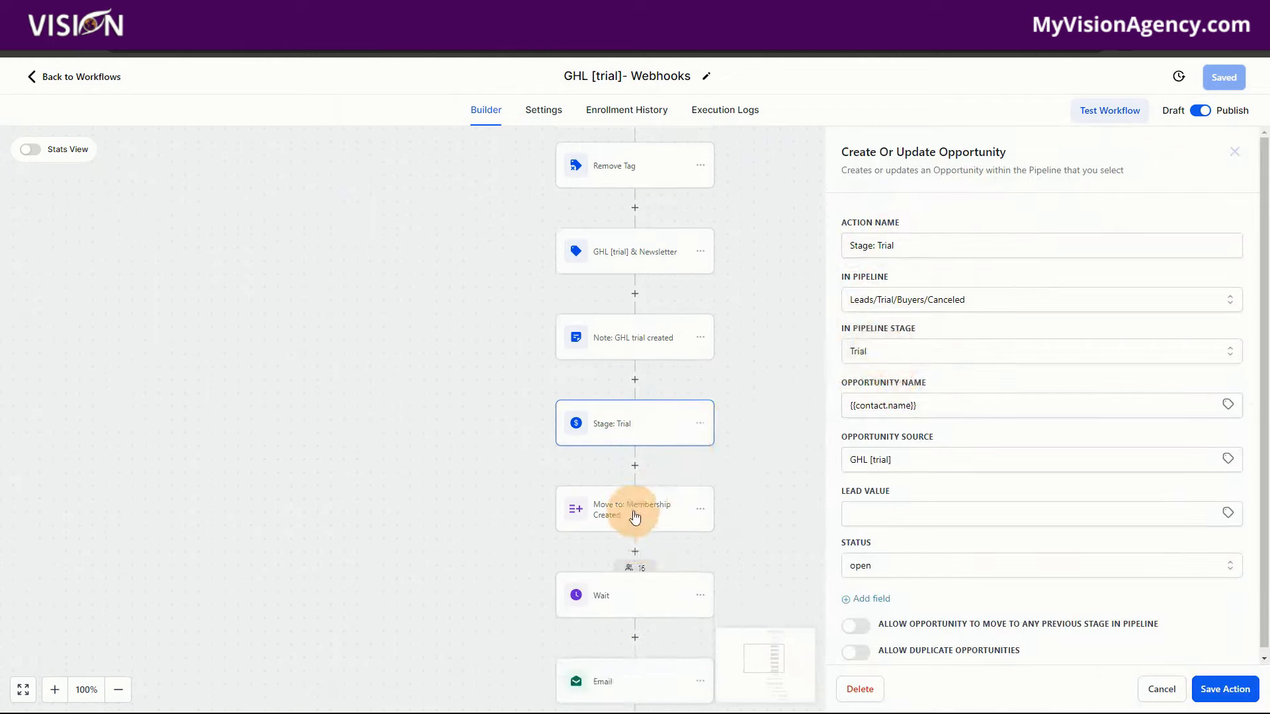
click(635, 516)
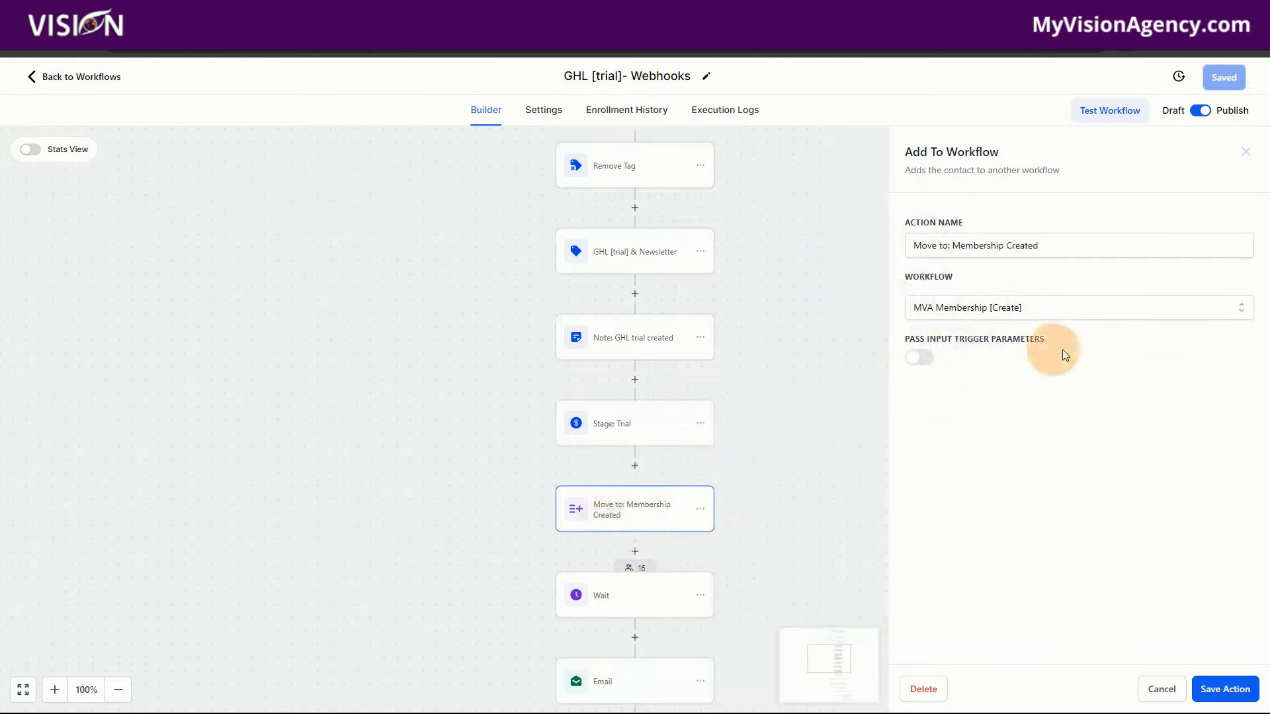
Review the Wait and Email actions that follow Move to: Membership Created, and close the Email settings without saving
scroll(618, 527, down, 2)
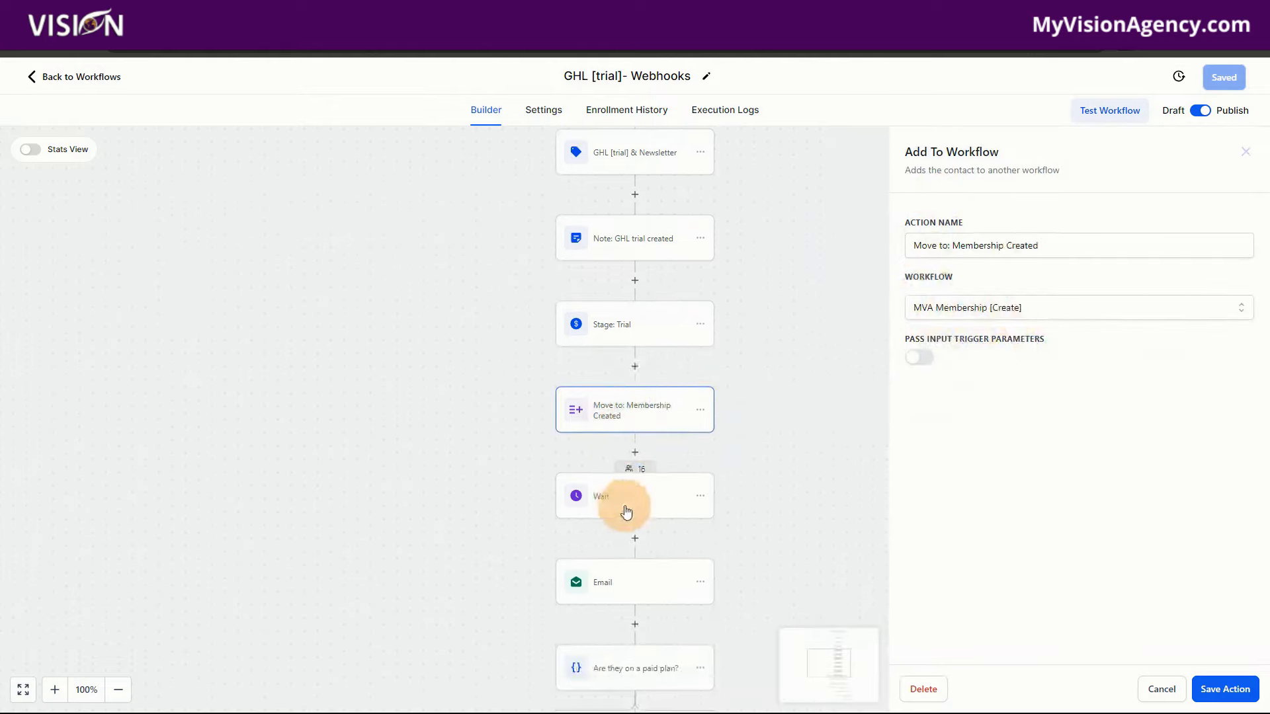
click(636, 503)
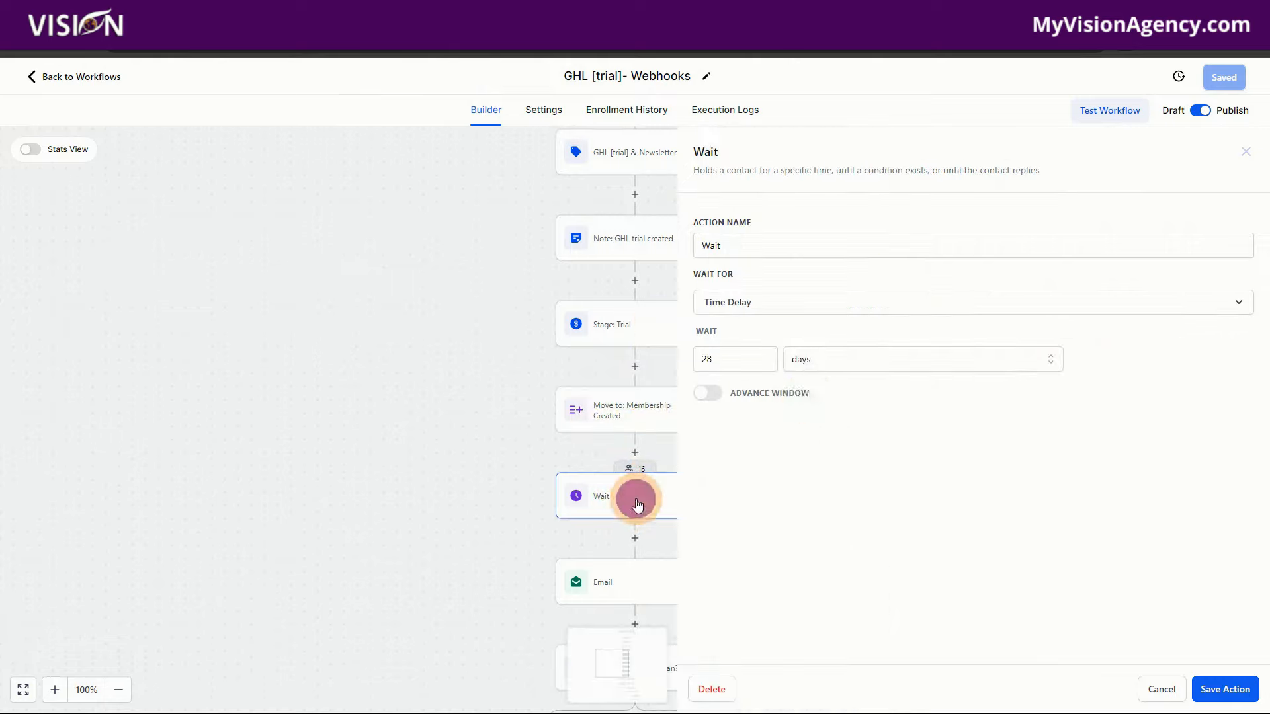
click(629, 589)
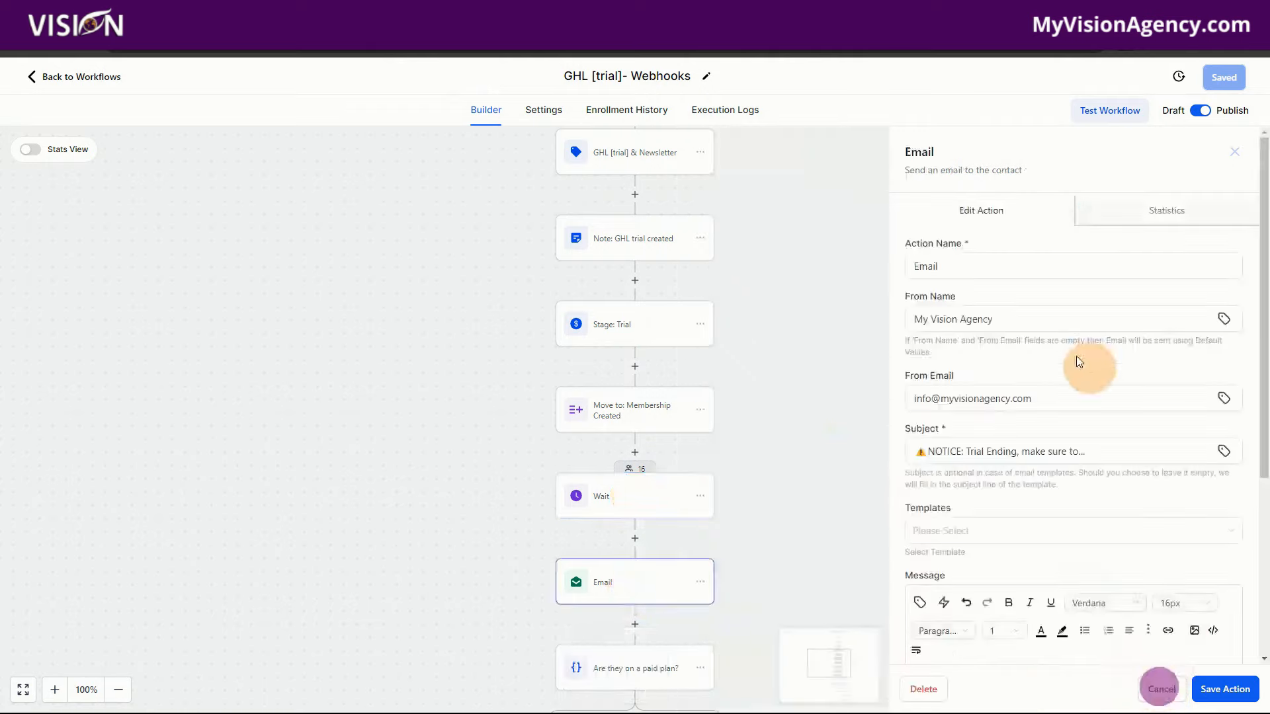
click(1158, 688)
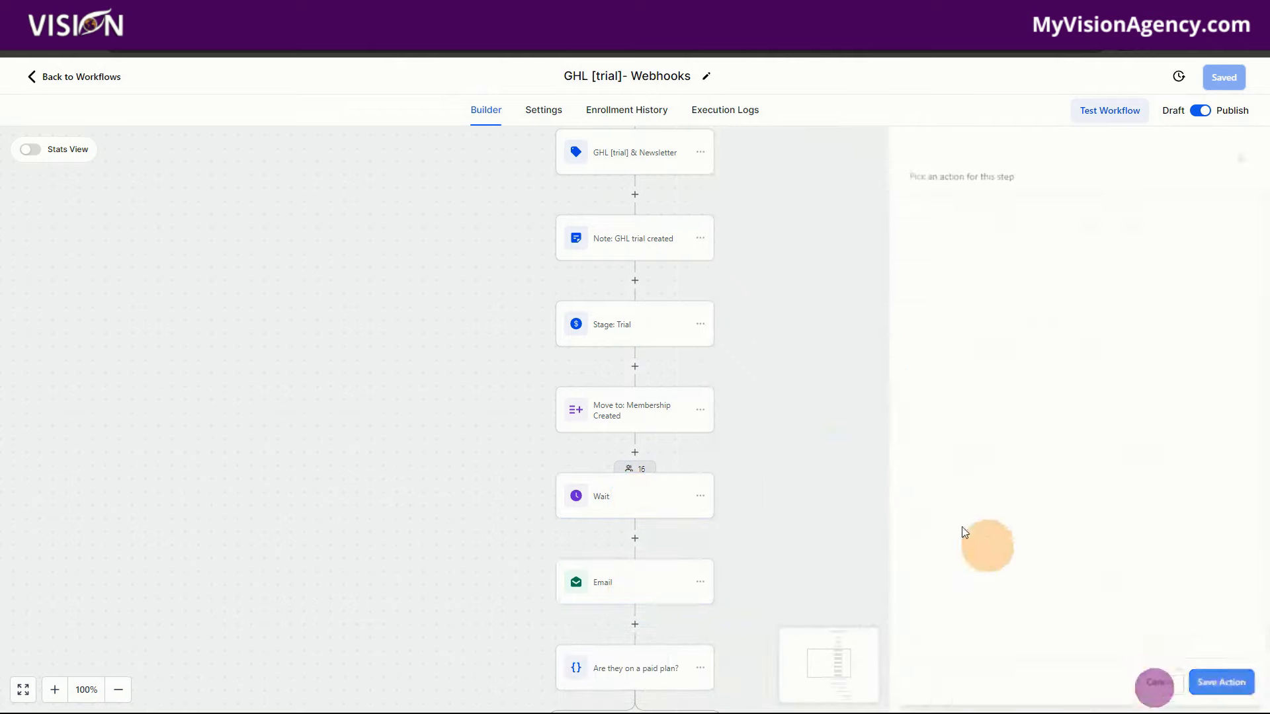
Review the tag branches of the "Are they on a paid plan?" condition and close it without saving
scroll(655, 456, down, 2)
scroll(642, 463, down, 2)
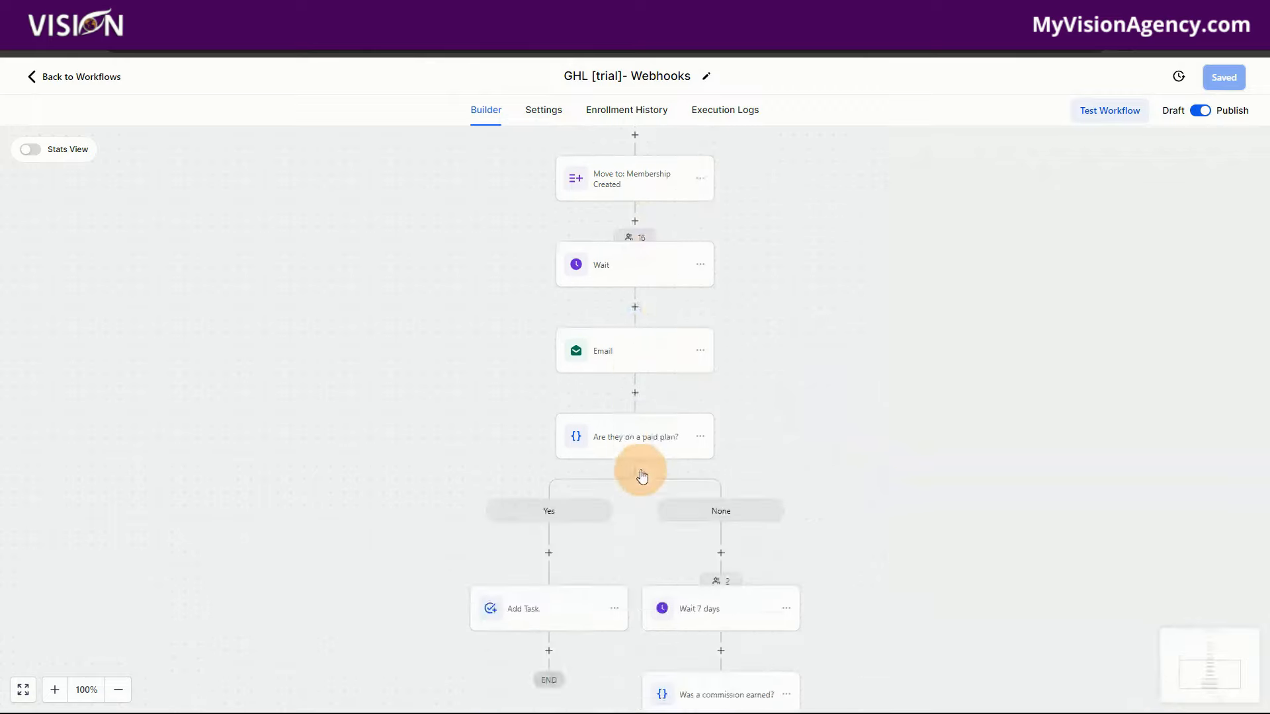
click(627, 442)
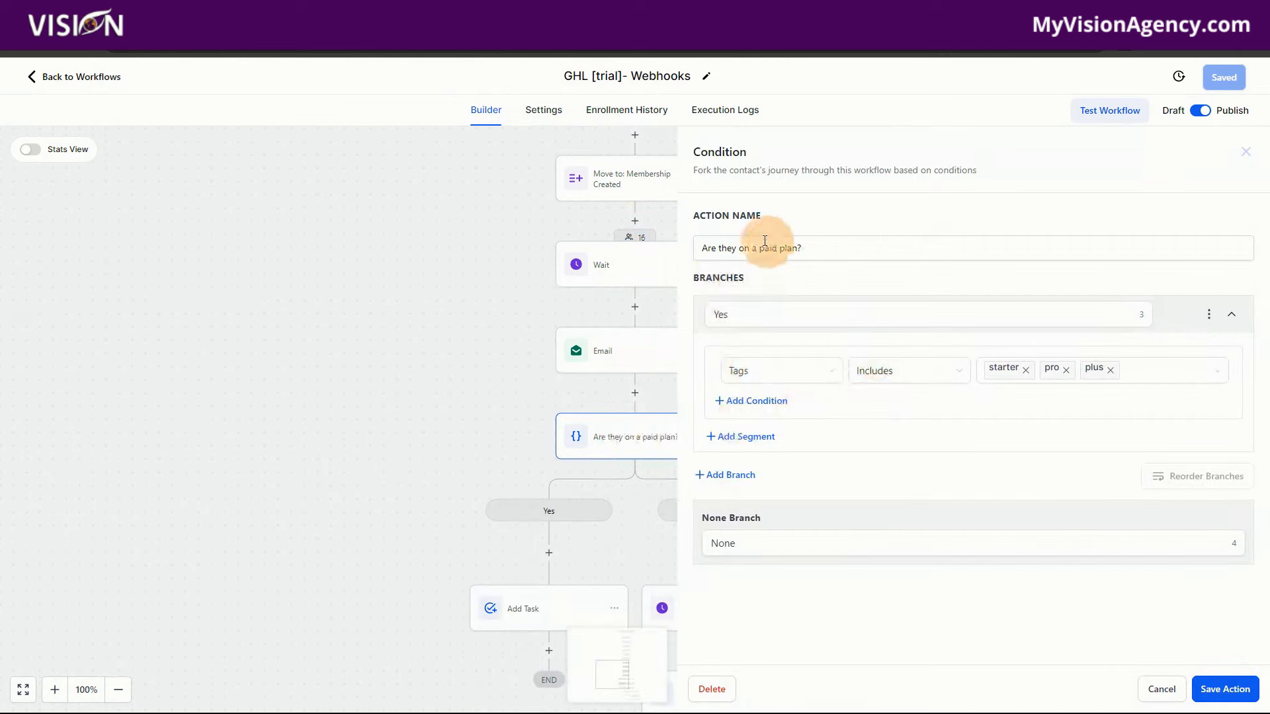
click(1158, 688)
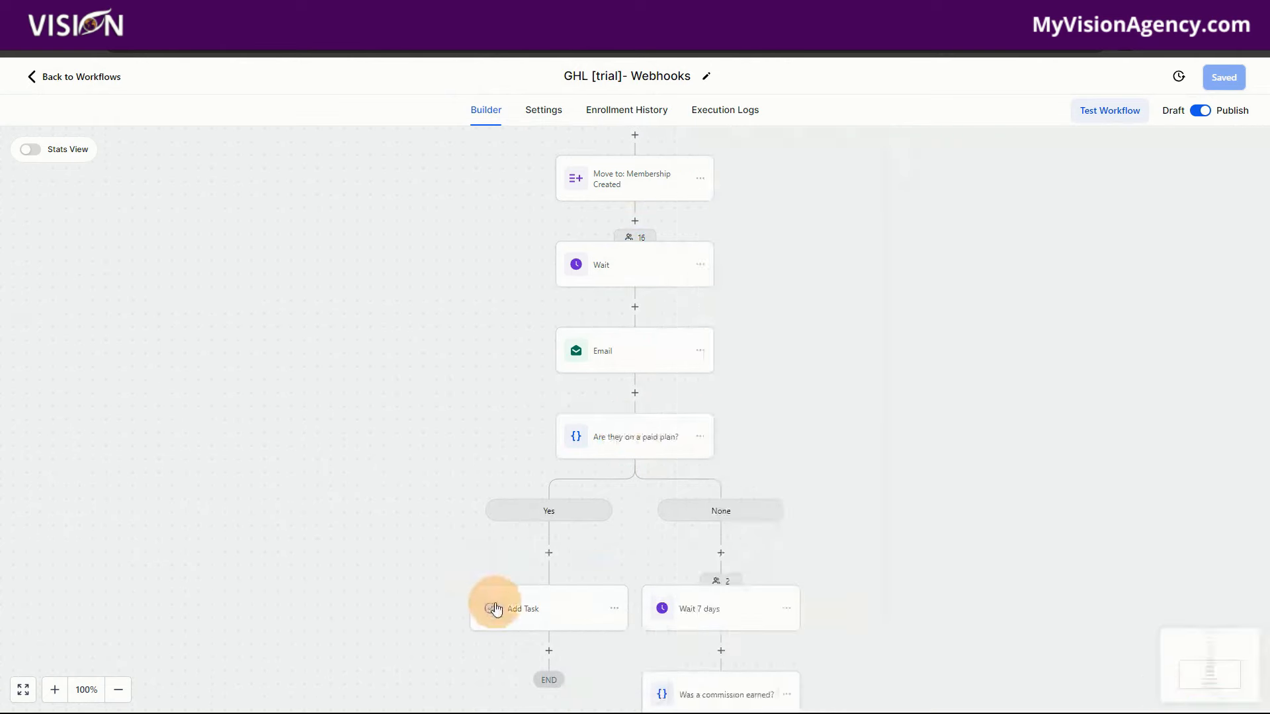
Check the Add Task action on the Yes branch without saving, and look over the None branch down to Add Tag
scroll(760, 569, down, 2)
click(535, 486)
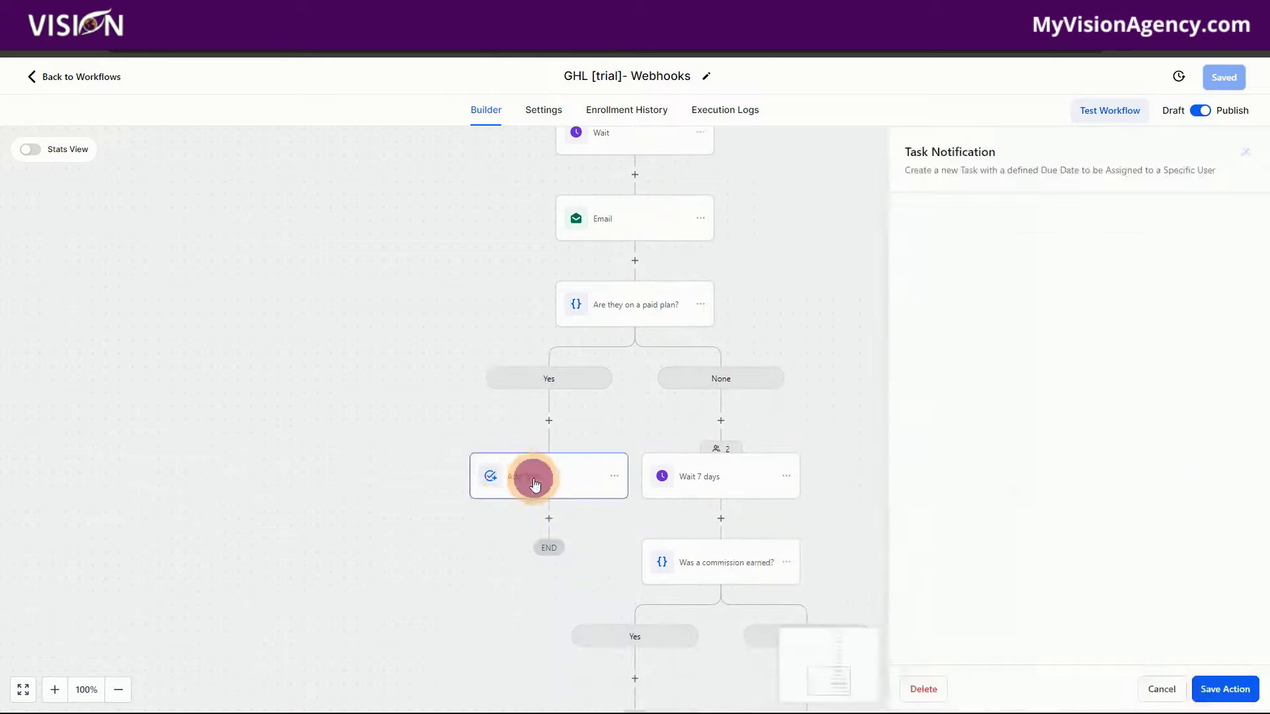
click(1172, 690)
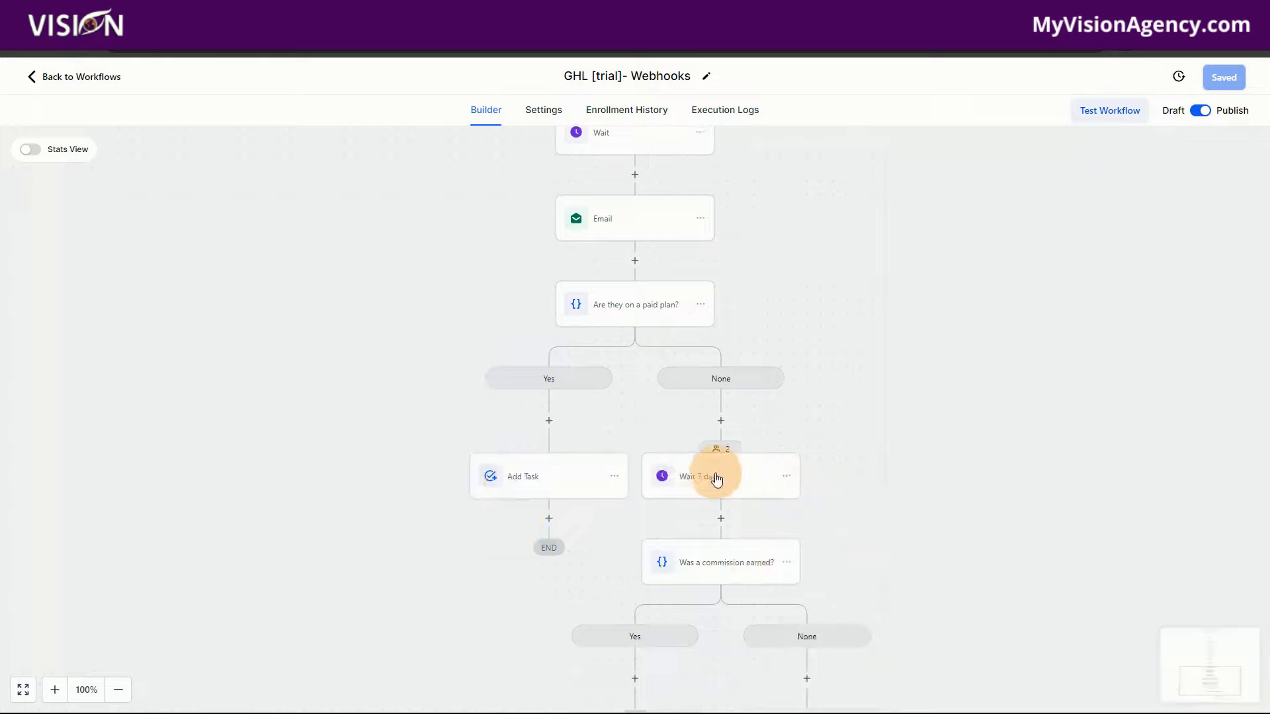
scroll(791, 578, down, 2)
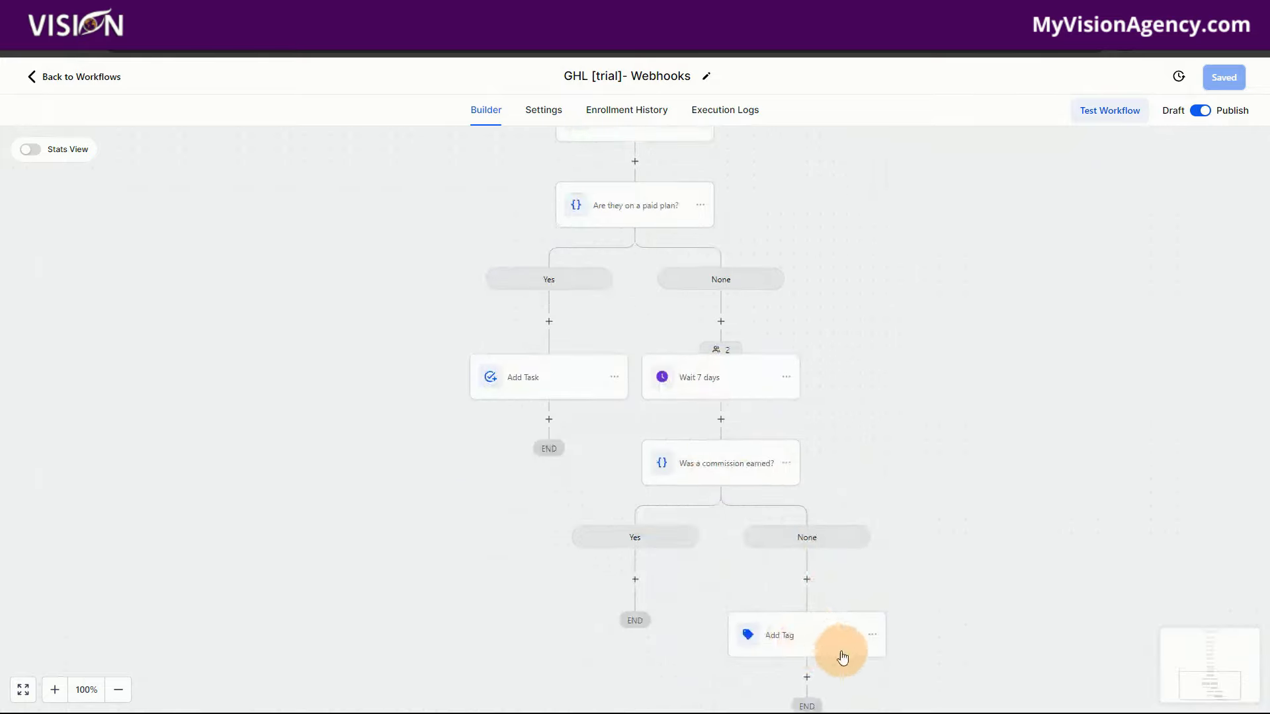
Return to the workflow list and open the MVA Membership [Create] workflow from the 2.1 MVA Membership folder
click(89, 79)
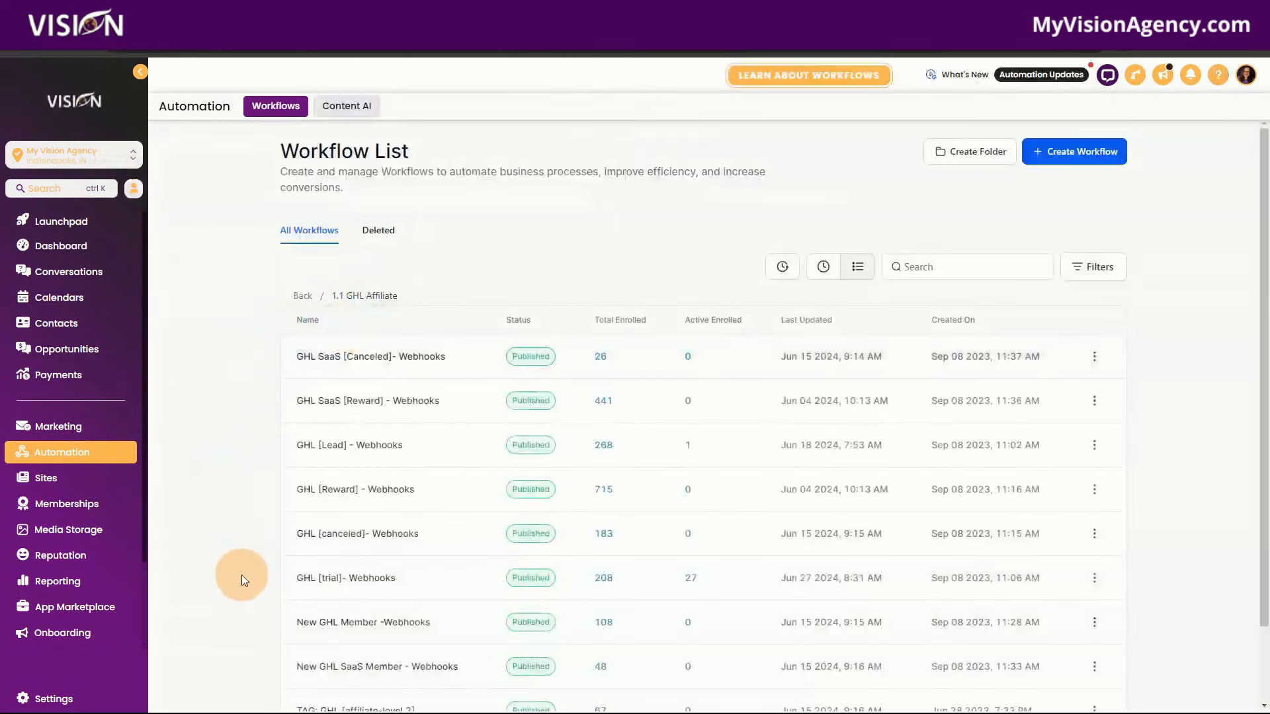
scroll(240, 574, down, 2)
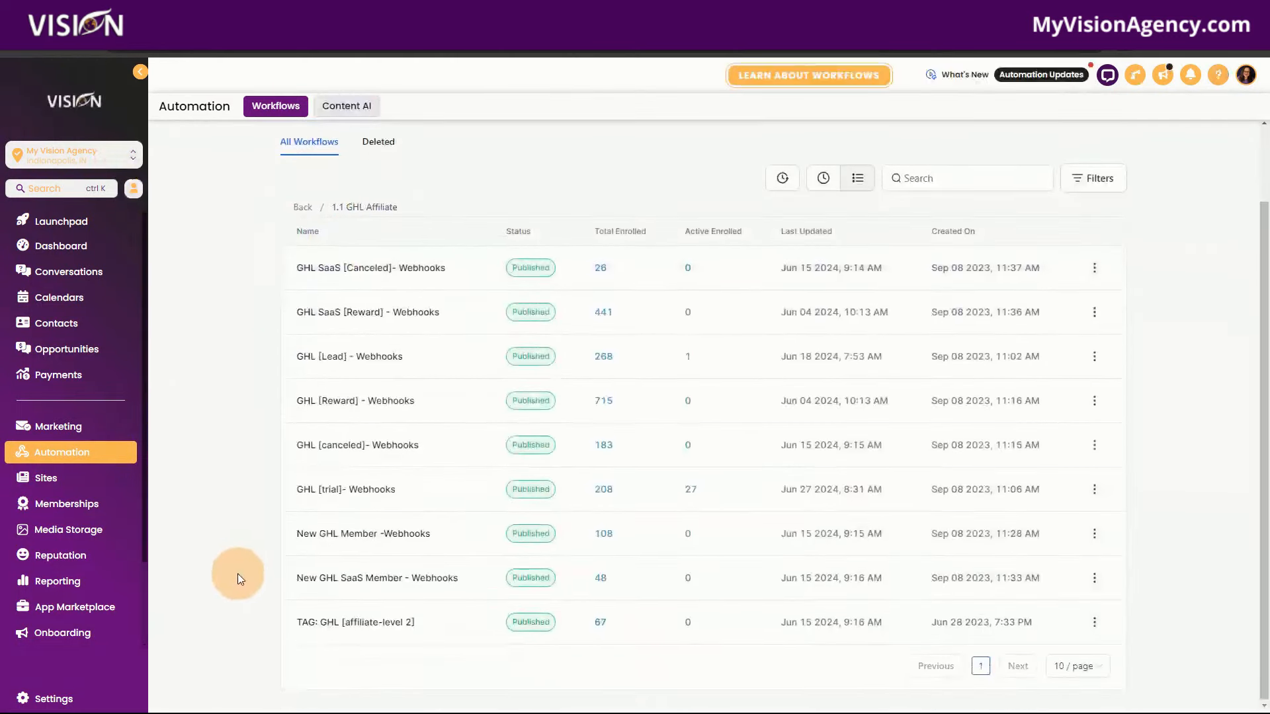
click(303, 219)
click(348, 361)
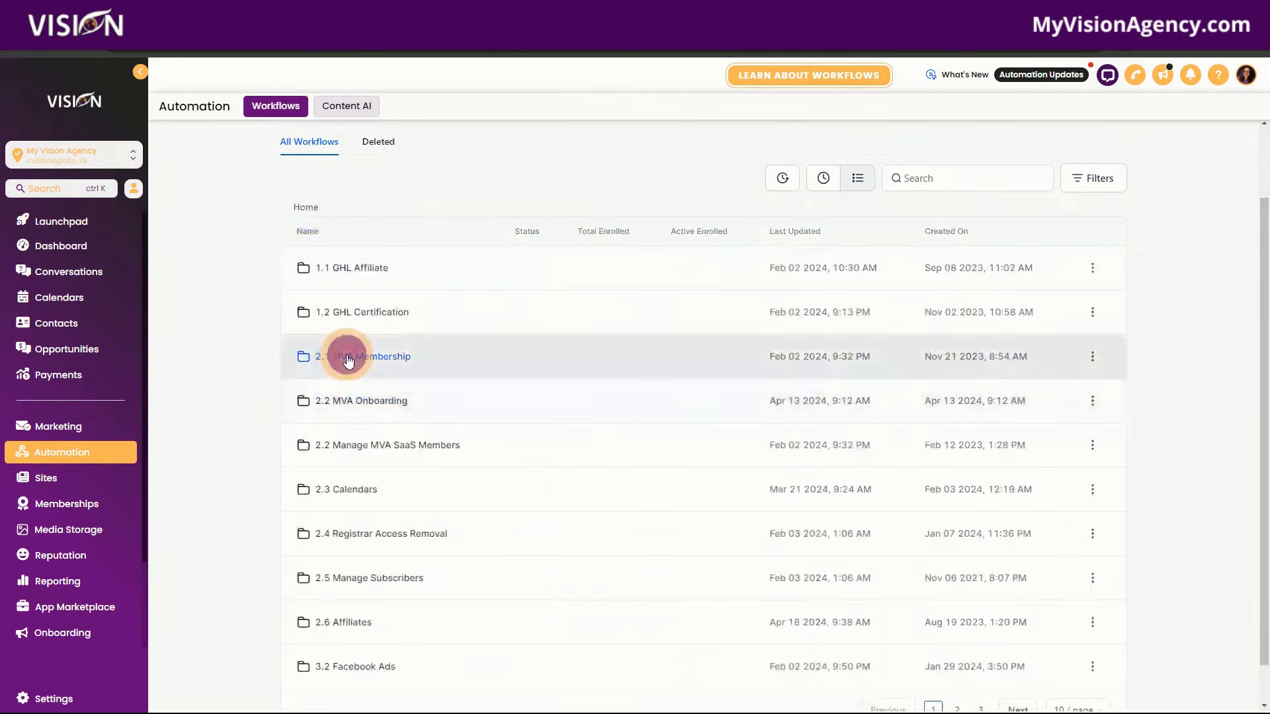
click(361, 355)
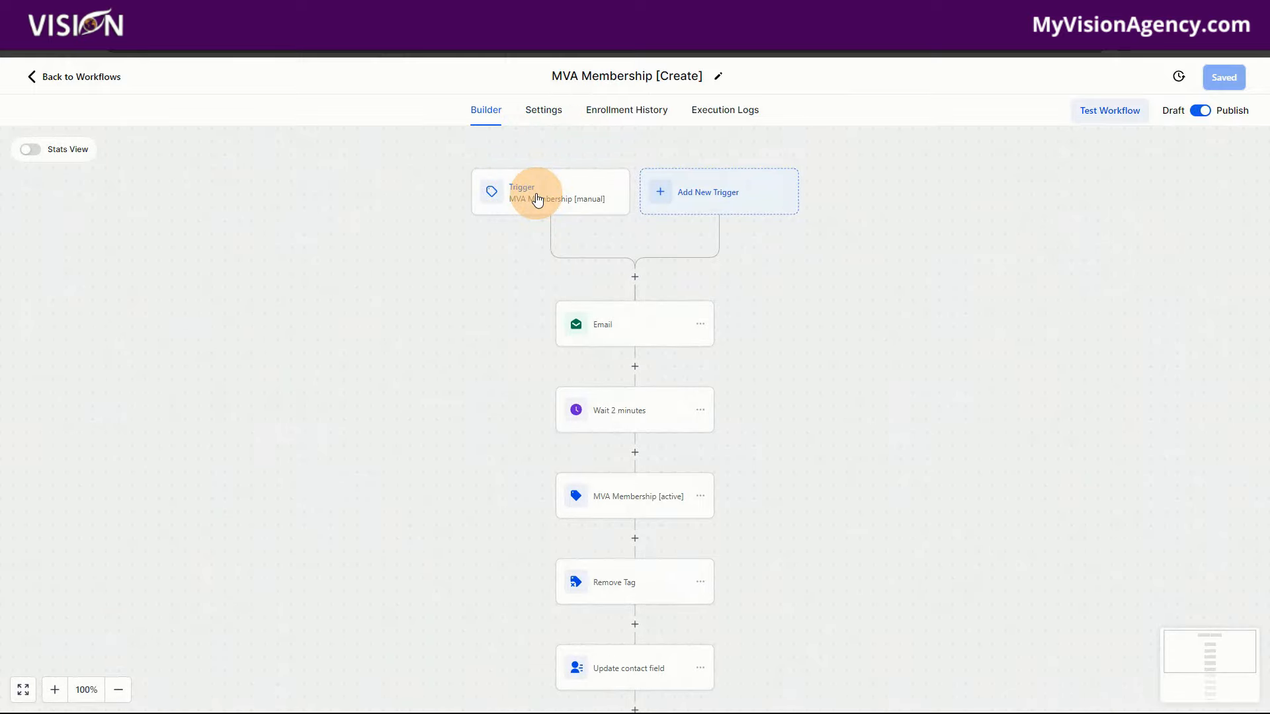
Review the MVA Membership [manual] trigger, the workflow name and the first Email action, closing the settings without saving
click(599, 198)
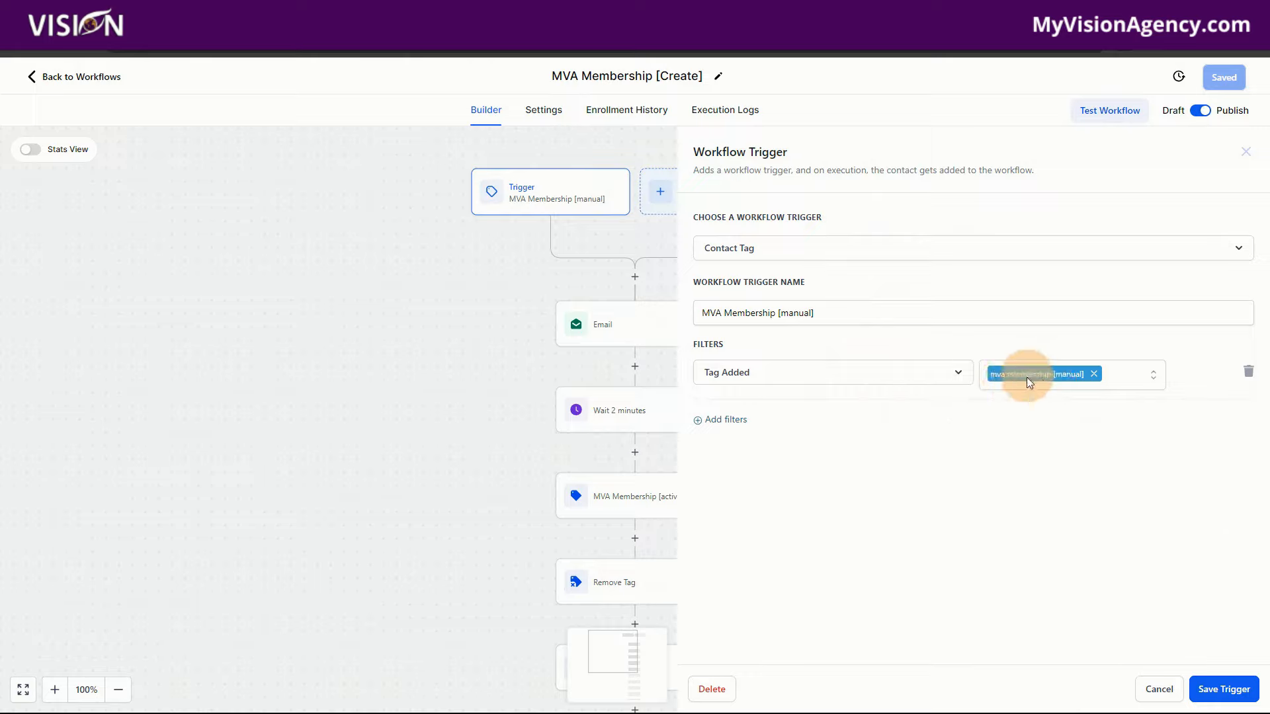
click(1158, 688)
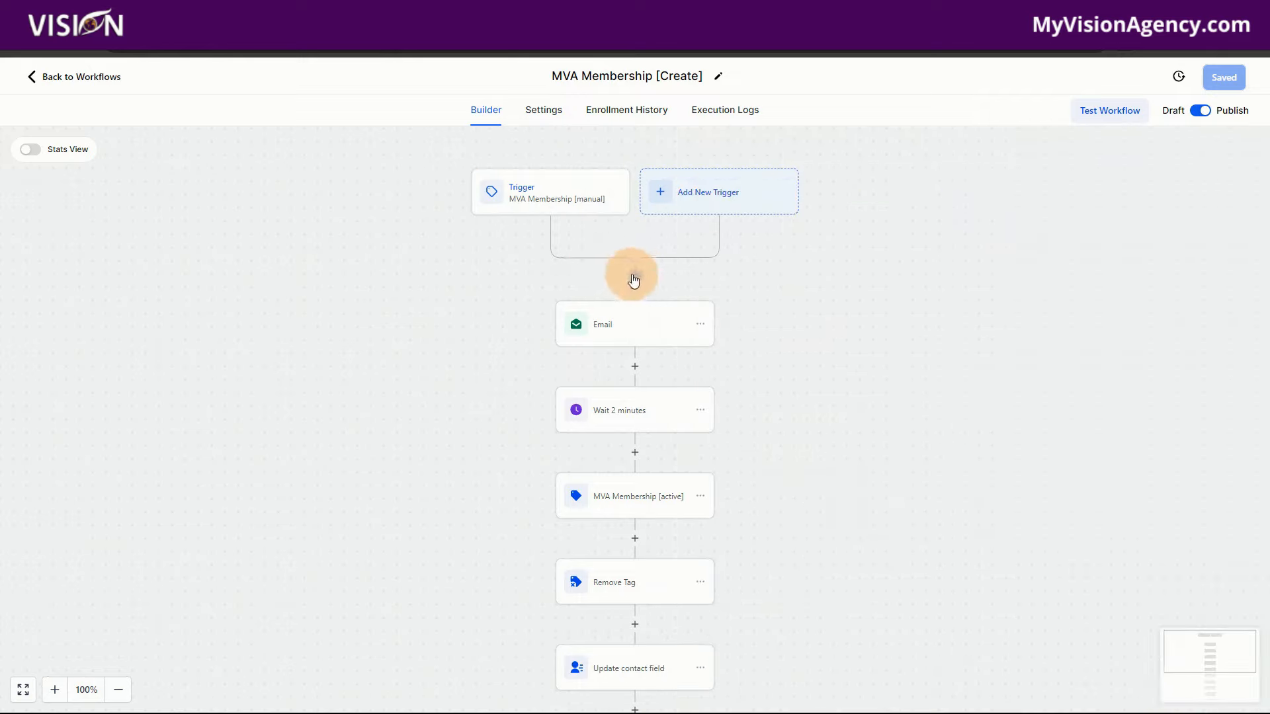
click(559, 76)
drag(559, 77, 700, 76)
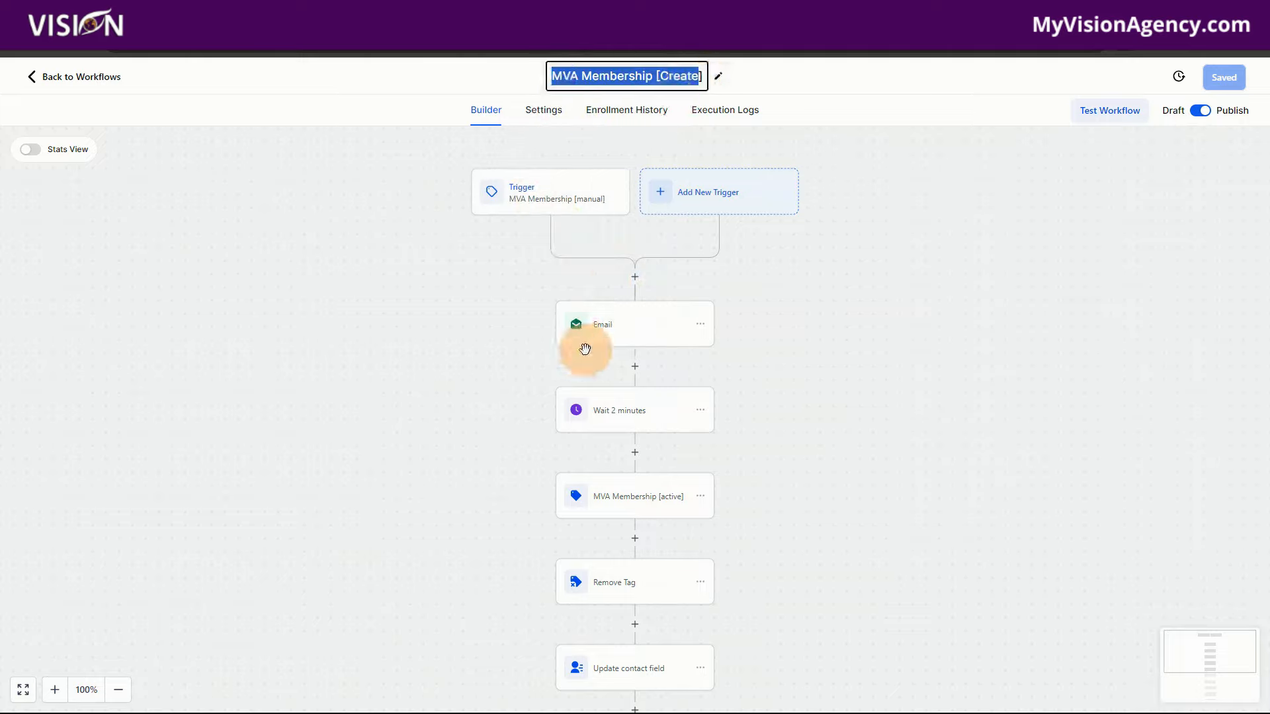
click(628, 322)
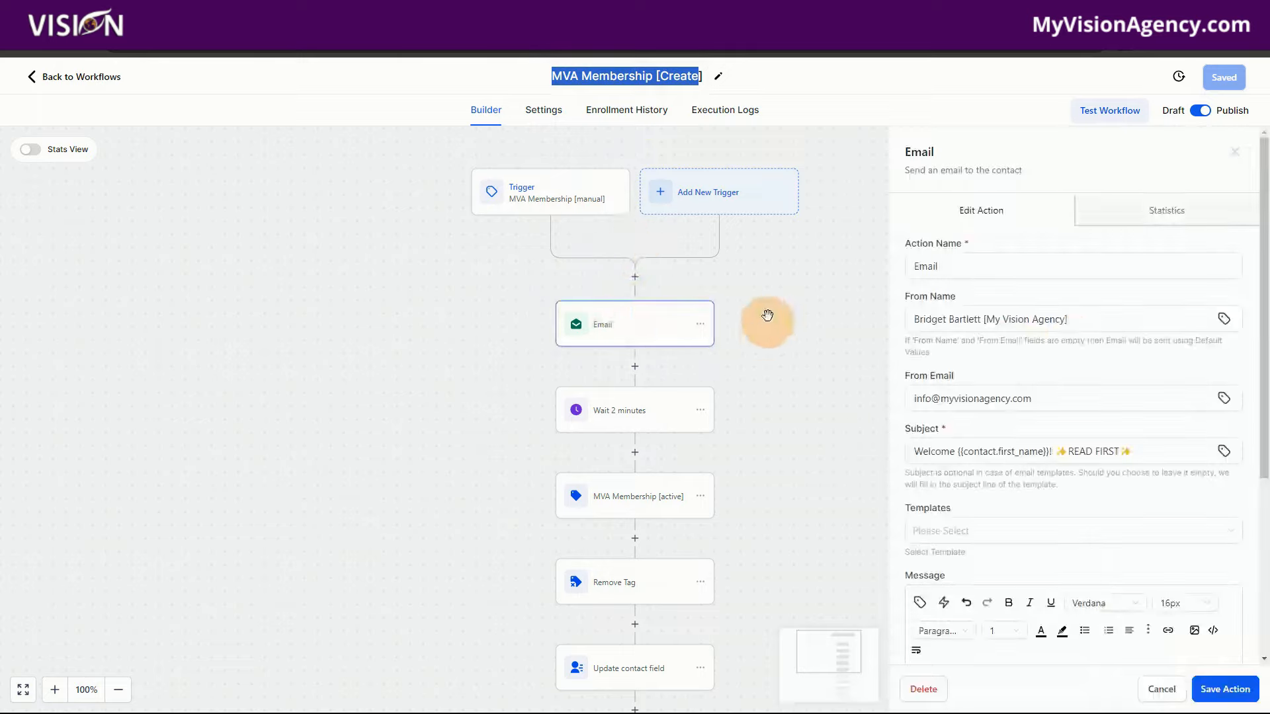
click(1161, 689)
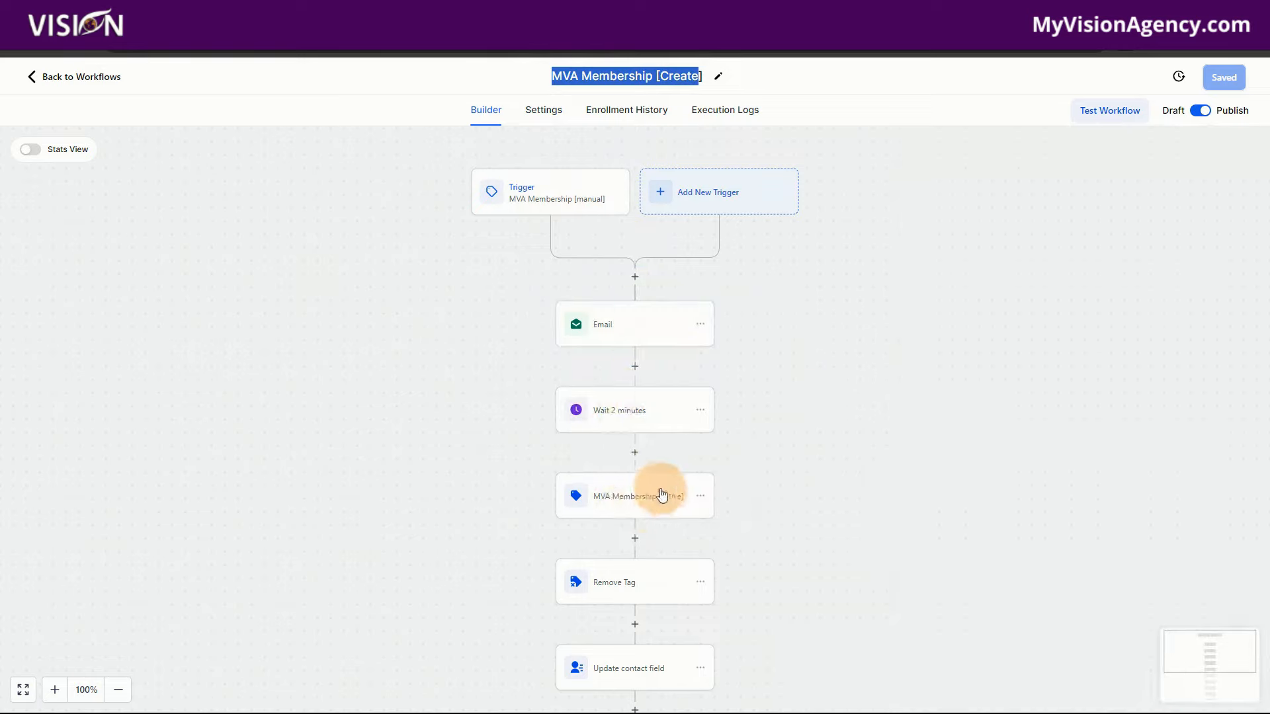
Check the MVA Membership [active] tag action in the MVA Membership [Create] workflow without saving
scroll(660, 496, down, 2)
click(653, 407)
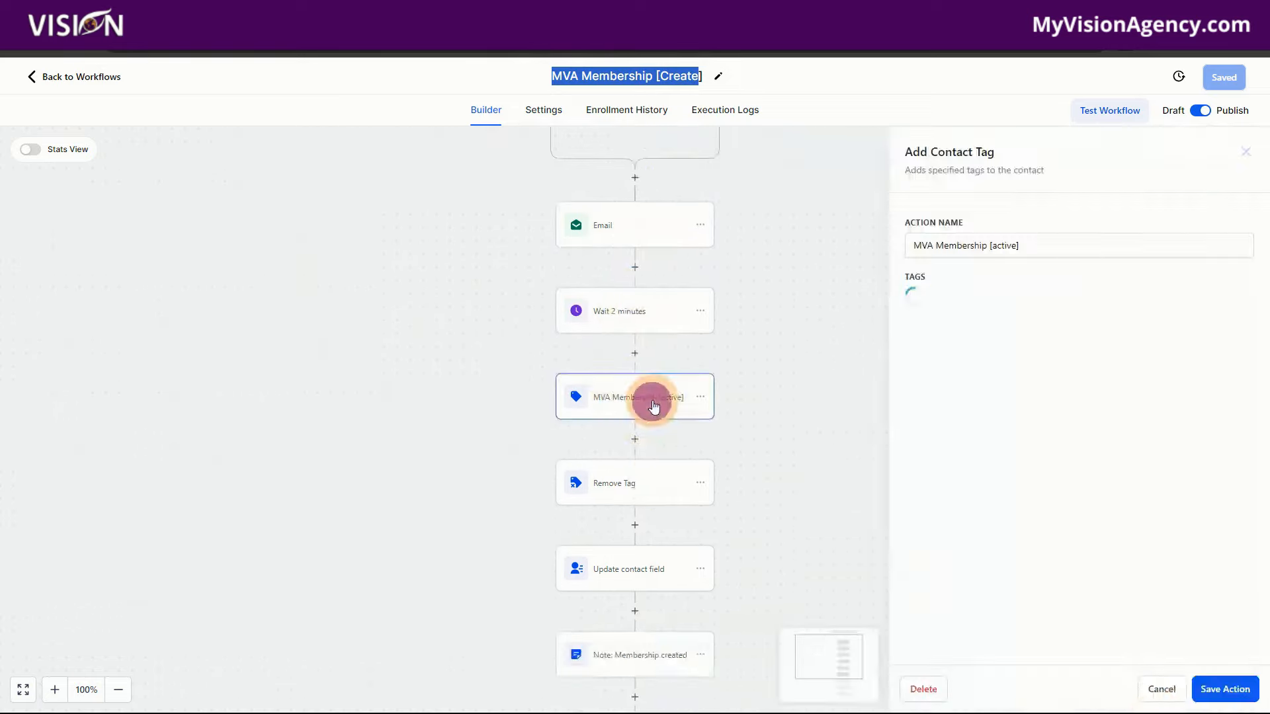
click(1163, 690)
Look over the remaining MVA Membership [Create] actions, from Remove Tag down to Add Tag: Newsletter
scroll(628, 490, down, 2)
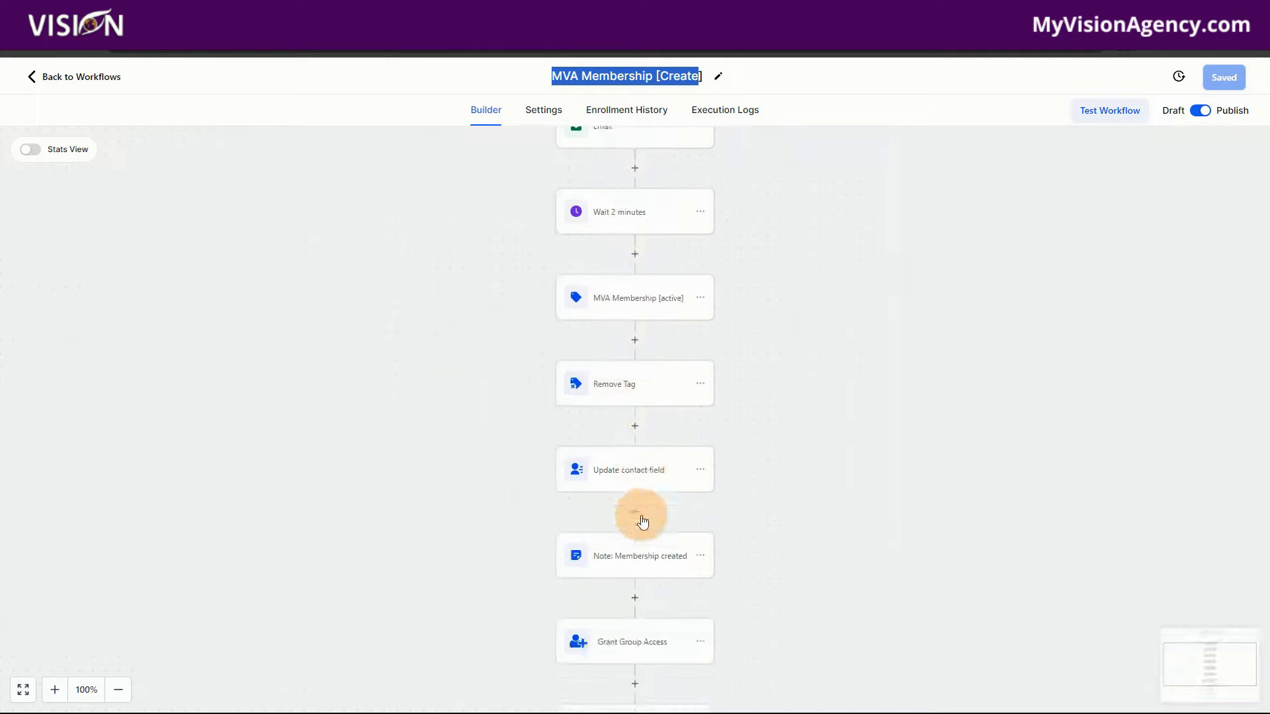
scroll(634, 575, down, 2)
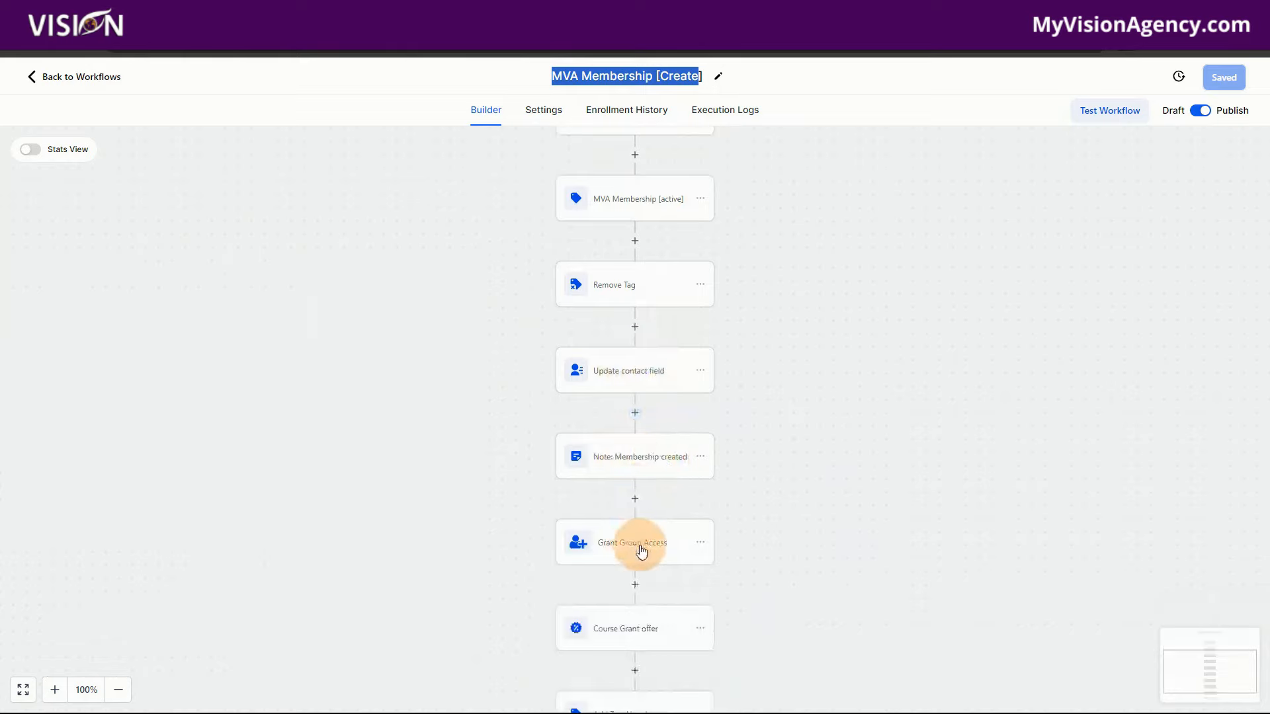
scroll(638, 553, down, 2)
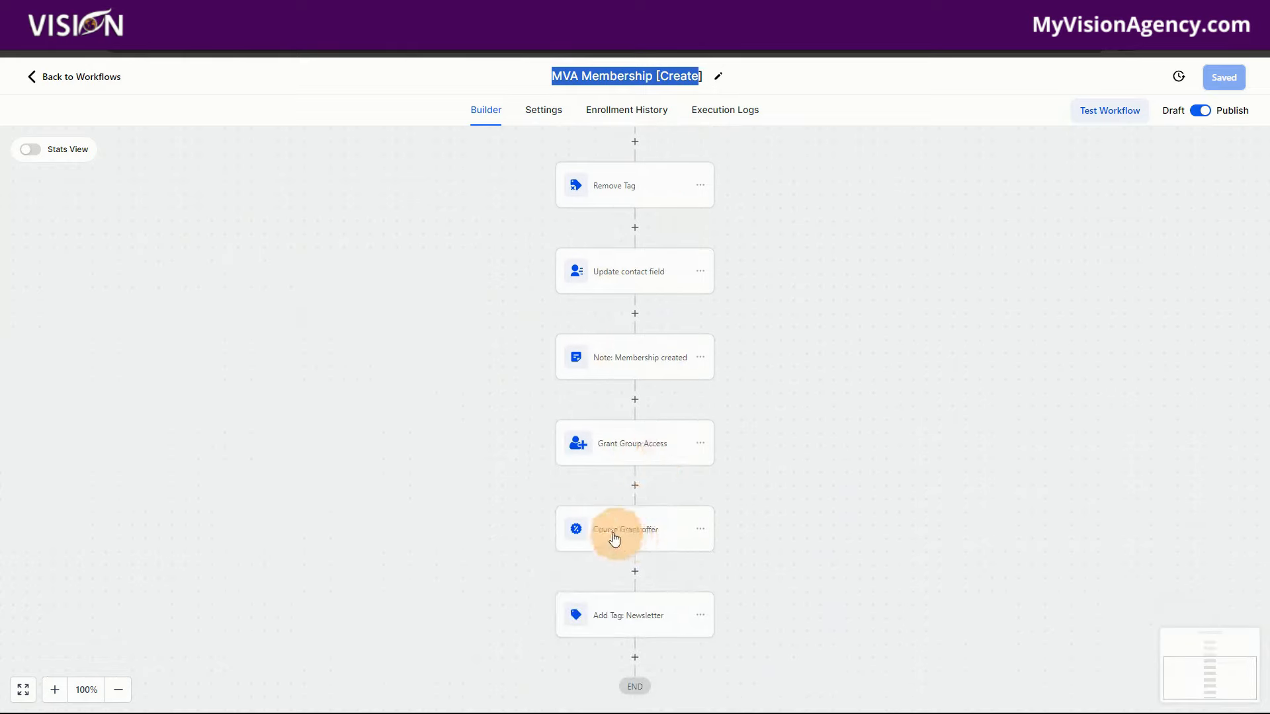
scroll(639, 545, down, 1)
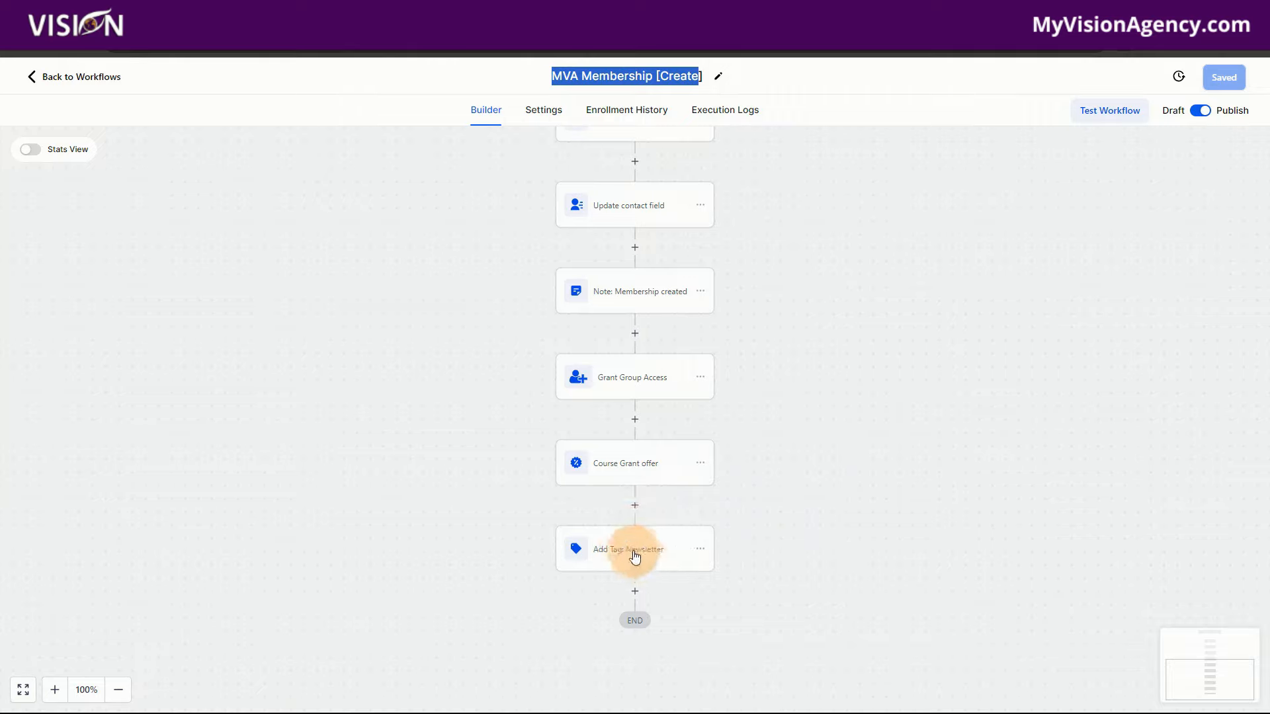
scroll(879, 523, up, 2)
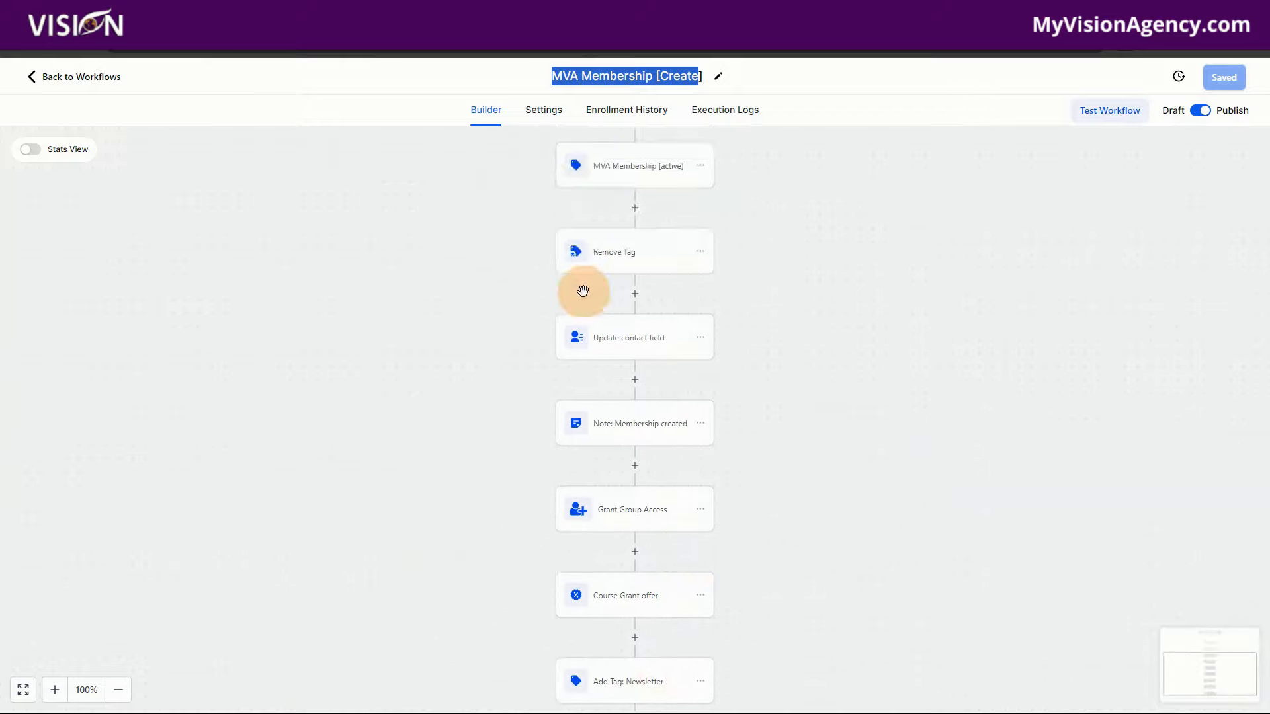
scroll(801, 573, down, 2)
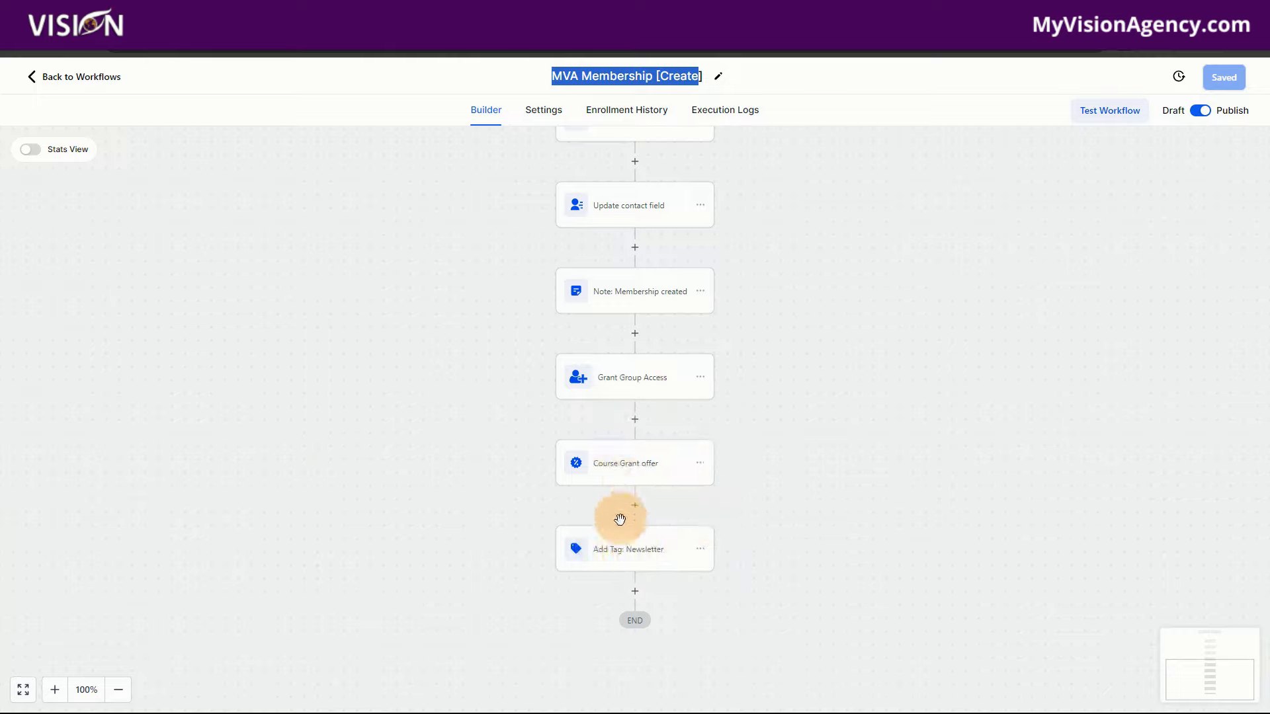
Return to the top level of the workflow list and browse the first two pages of workflow folders
click(110, 78)
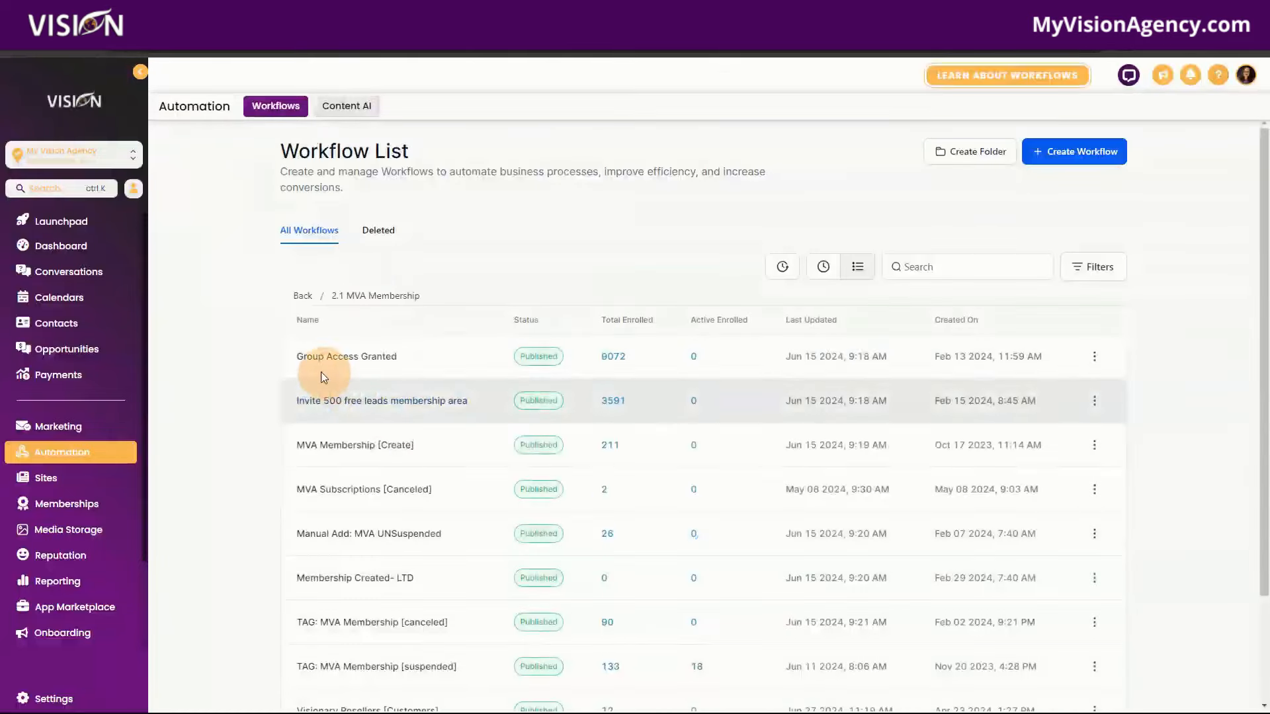
click(296, 292)
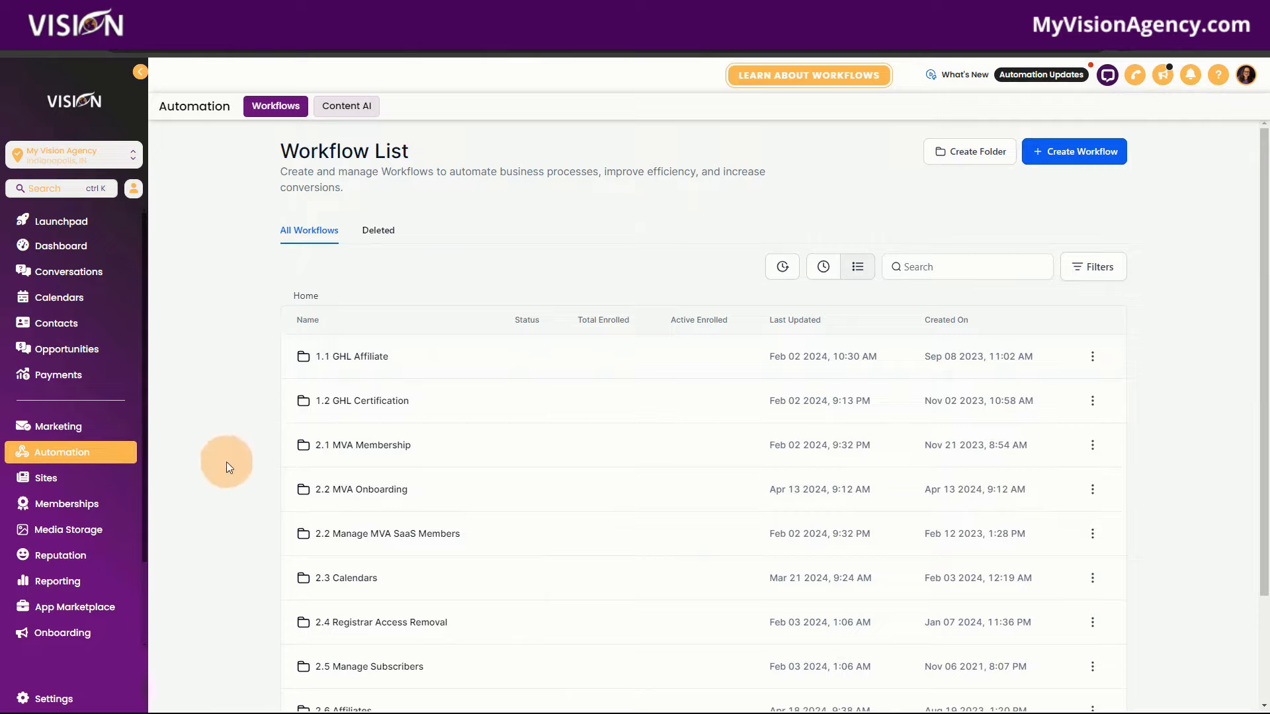
scroll(228, 464, down, 2)
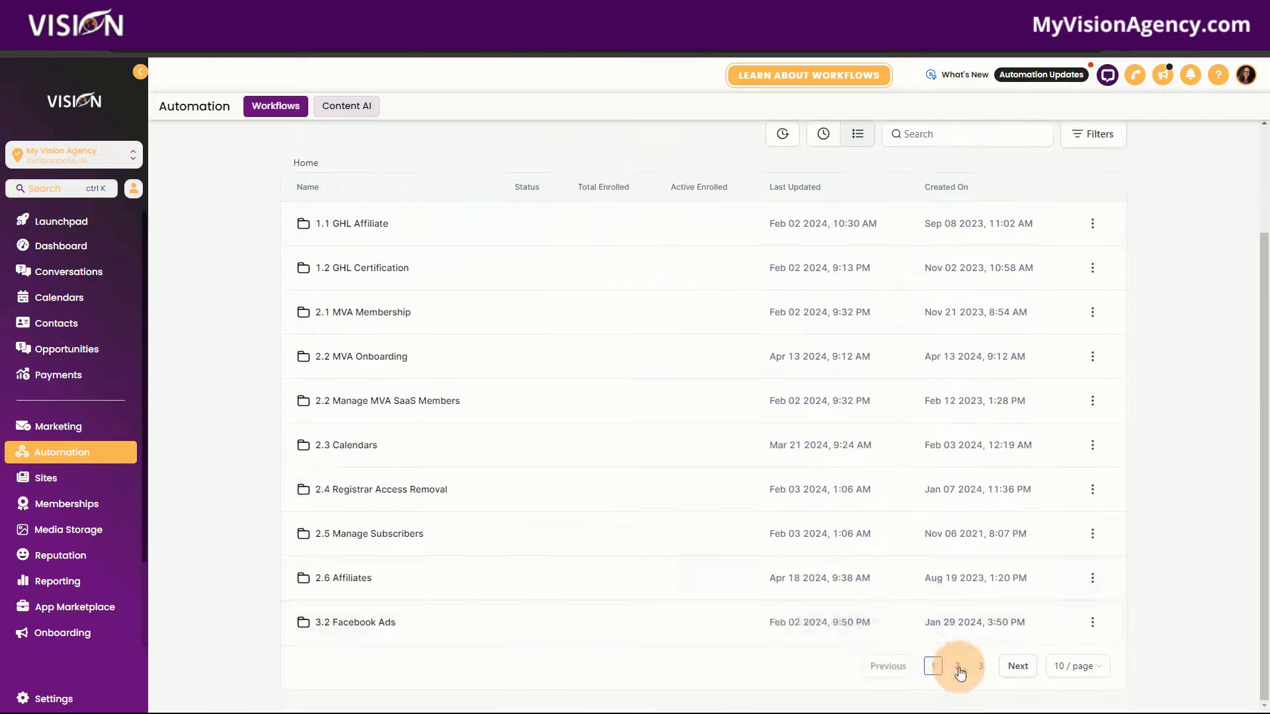
click(959, 669)
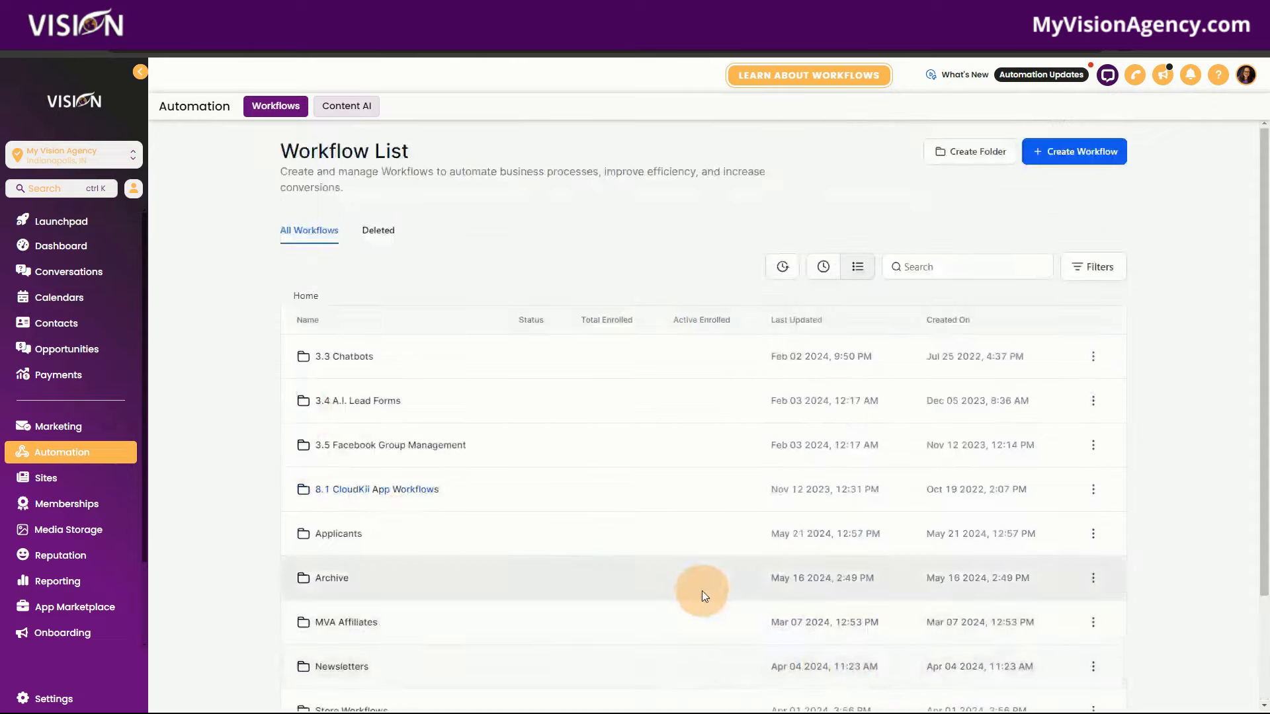
scroll(916, 693, down, 2)
click(934, 667)
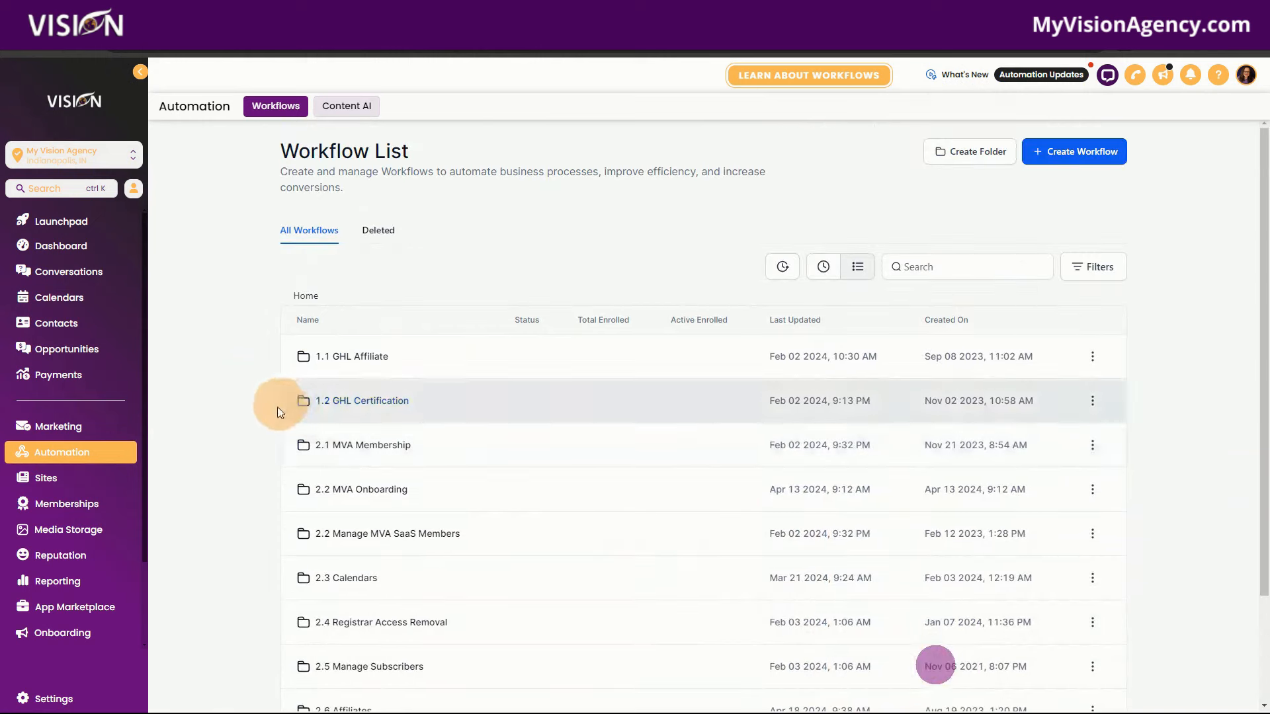
scroll(252, 466, down, 2)
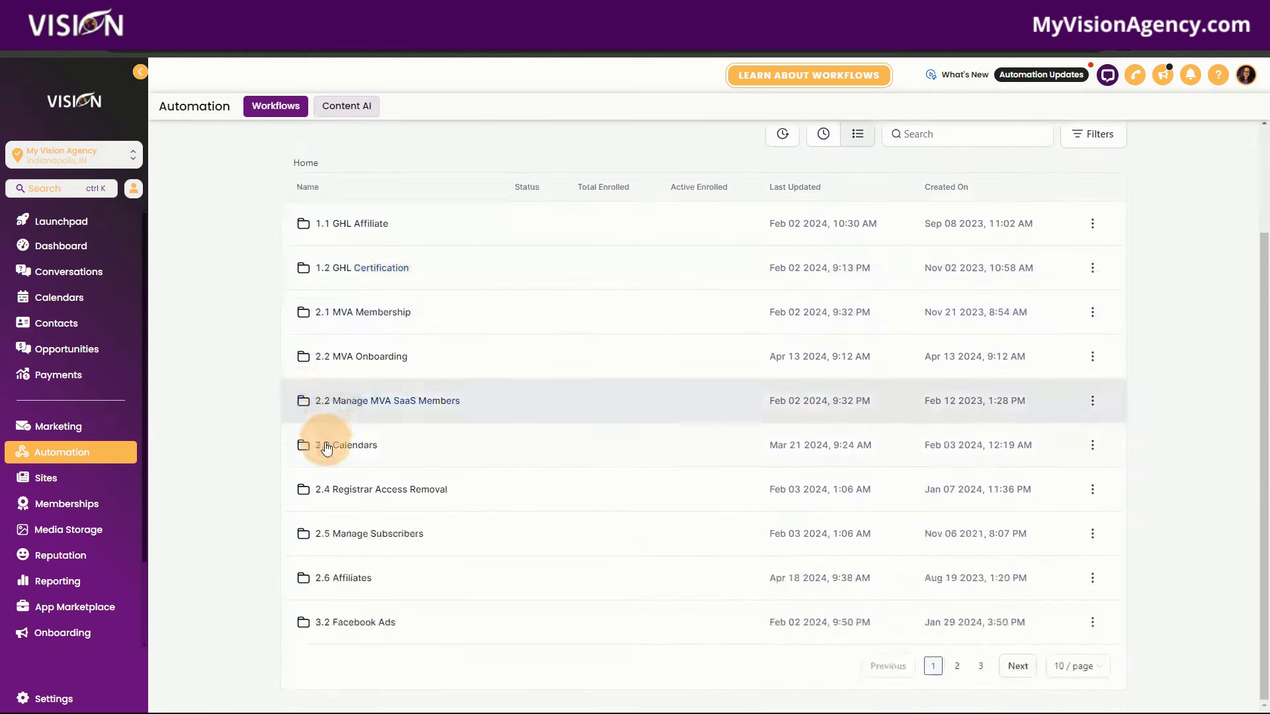
Open the Visionary Resellers [Leads] workflow from the 2.1 MVA Membership folder and check its Resellers Optin trigger without saving
click(336, 313)
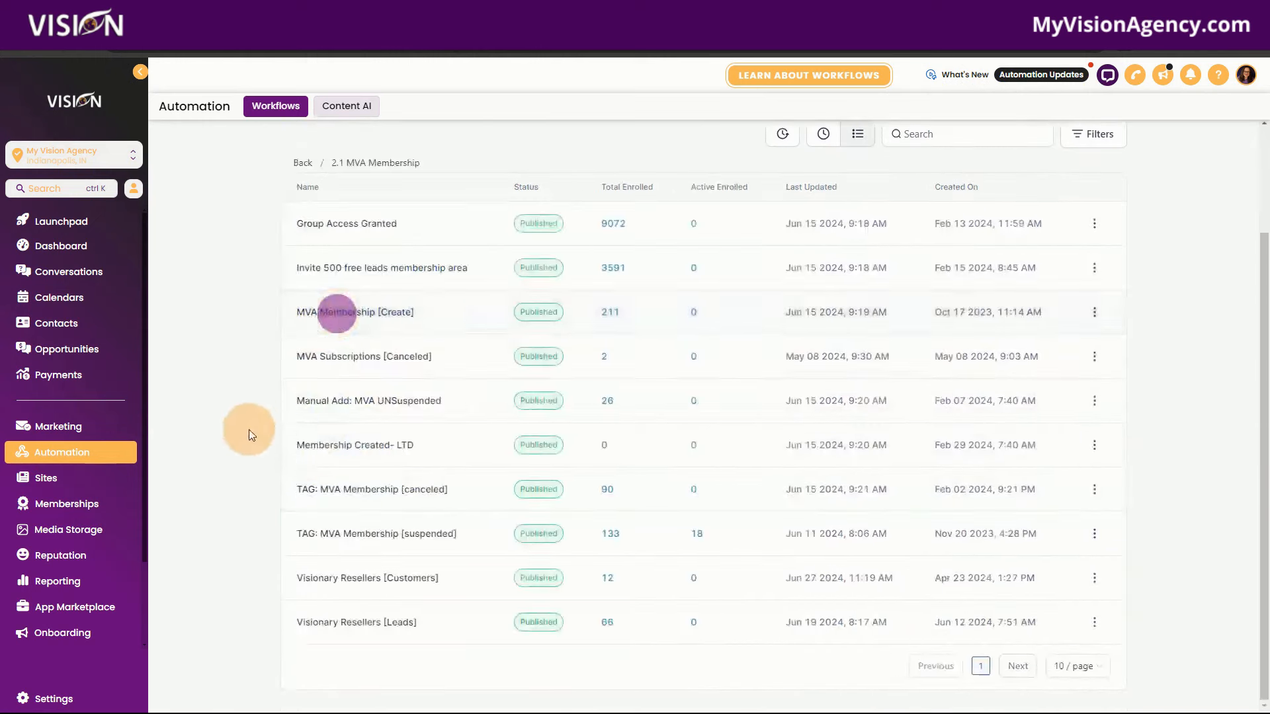
click(354, 628)
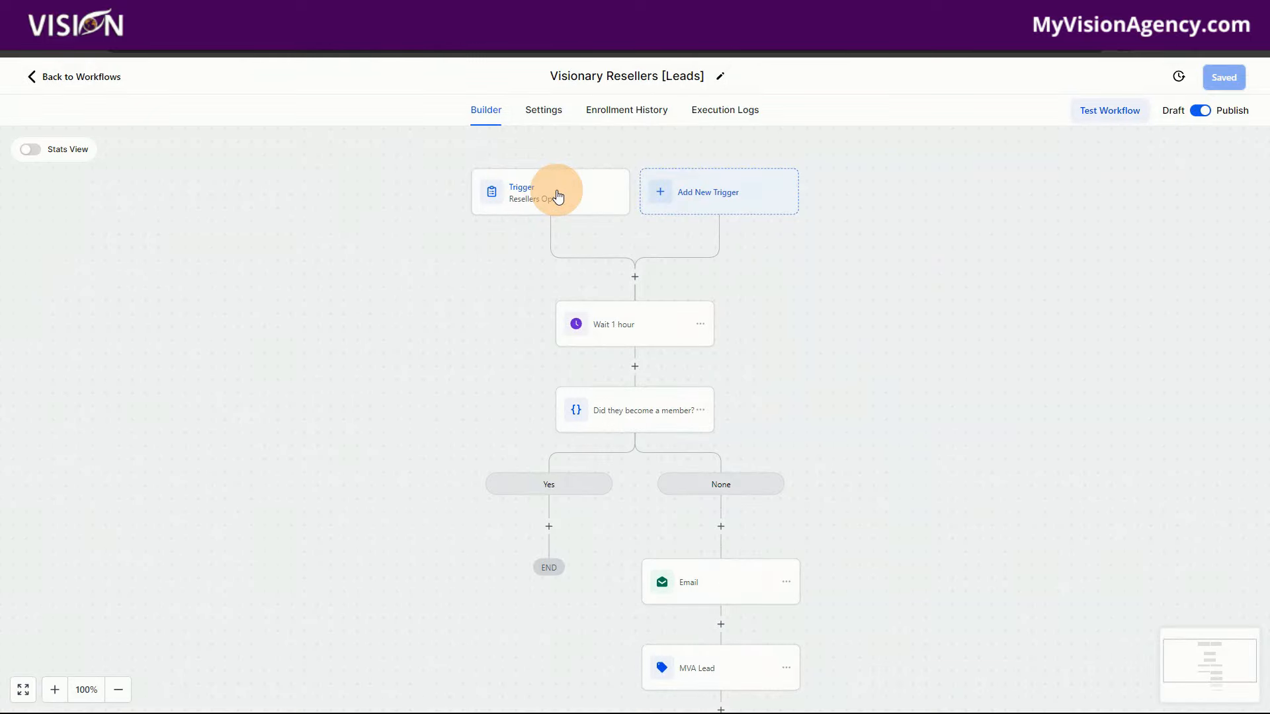
click(557, 196)
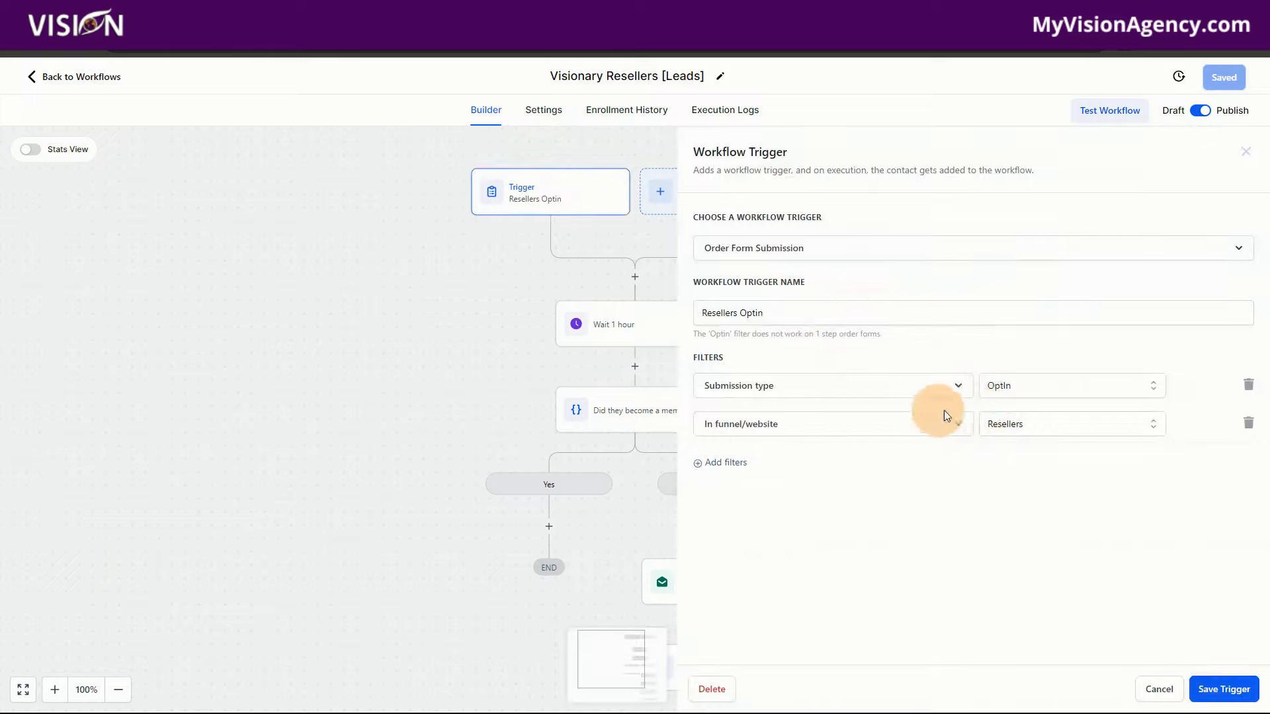
click(1158, 690)
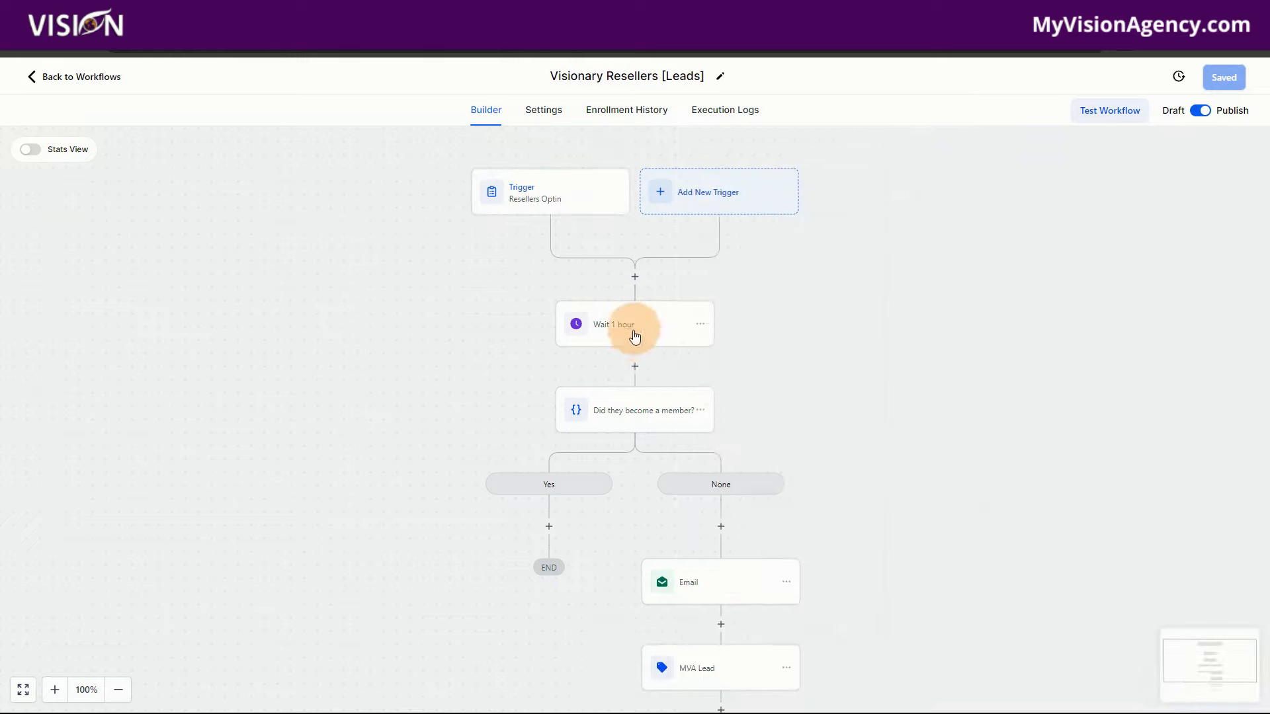
Review the tag rules of the "Did they become a member?" condition, close it, and look over the None branch down to Newsletter
click(629, 410)
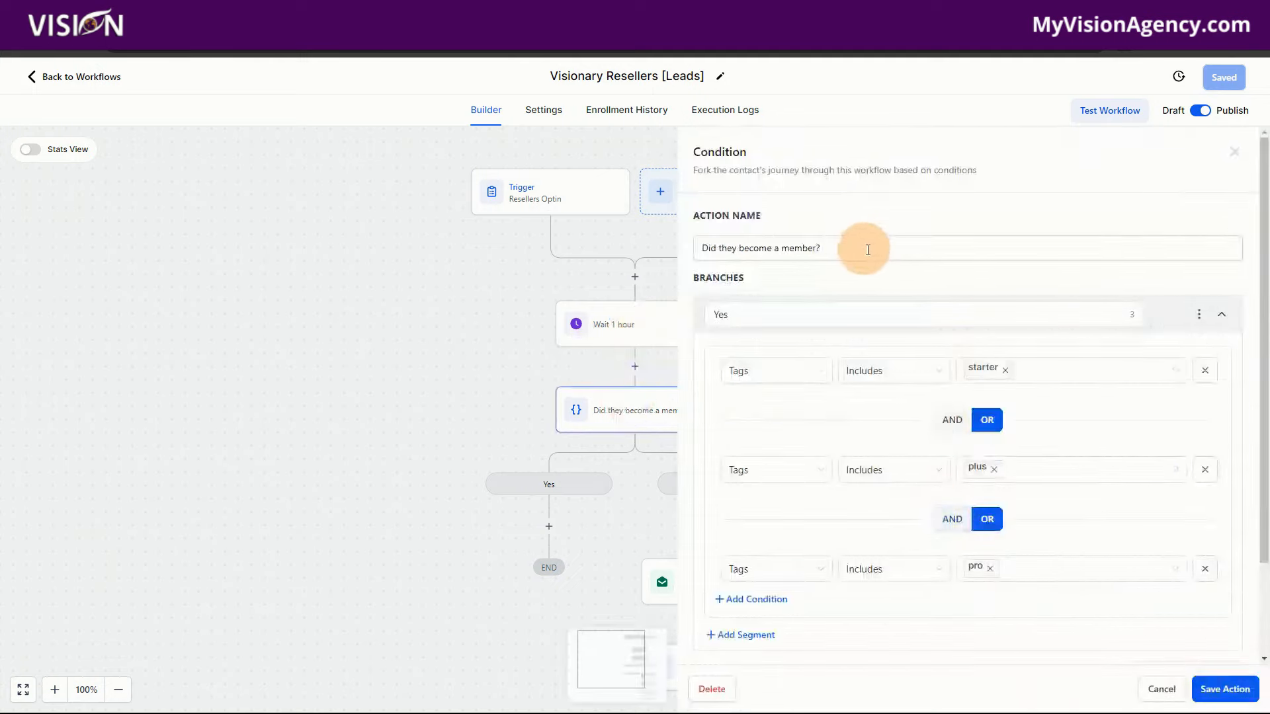
scroll(1082, 543, down, 3)
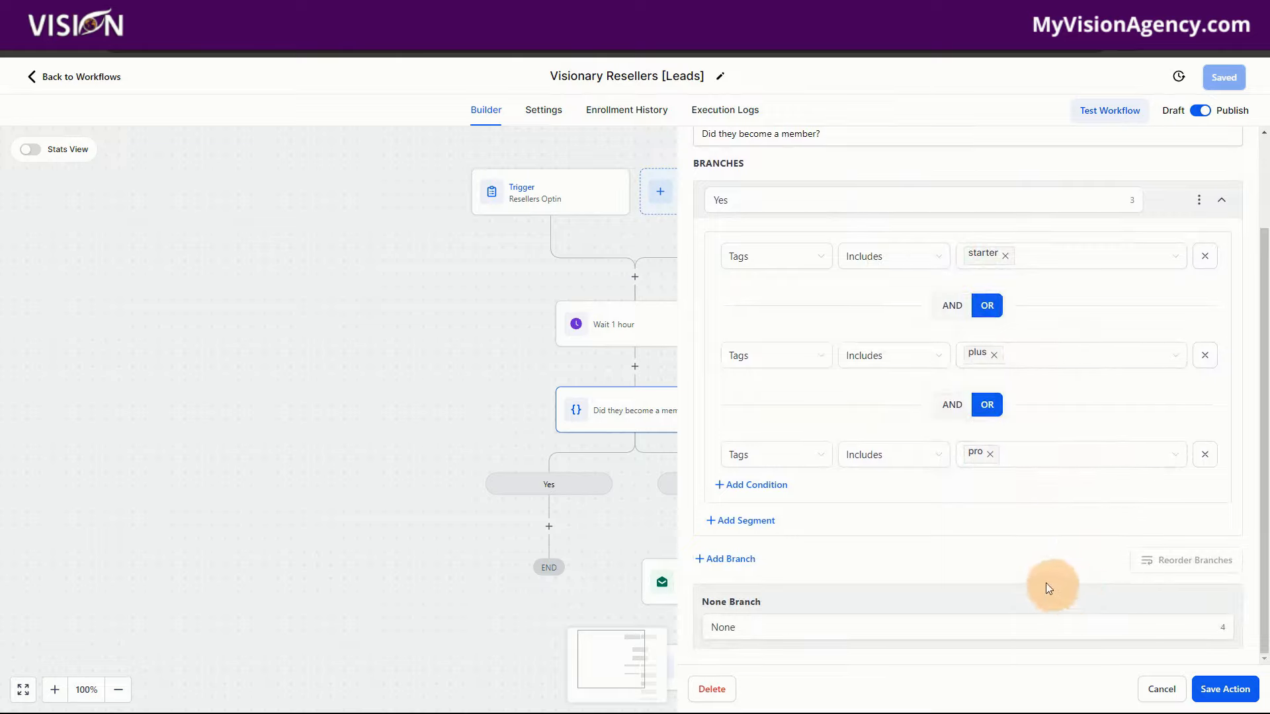
click(1204, 690)
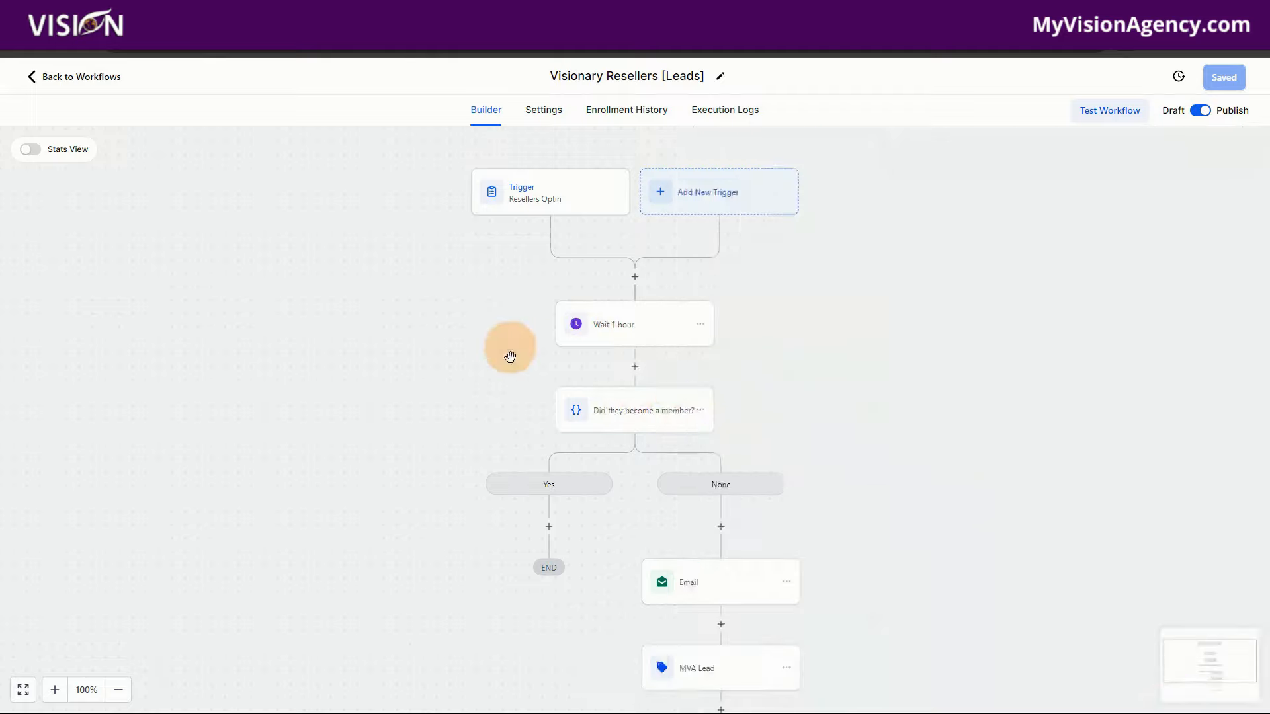
scroll(919, 457, down, 2)
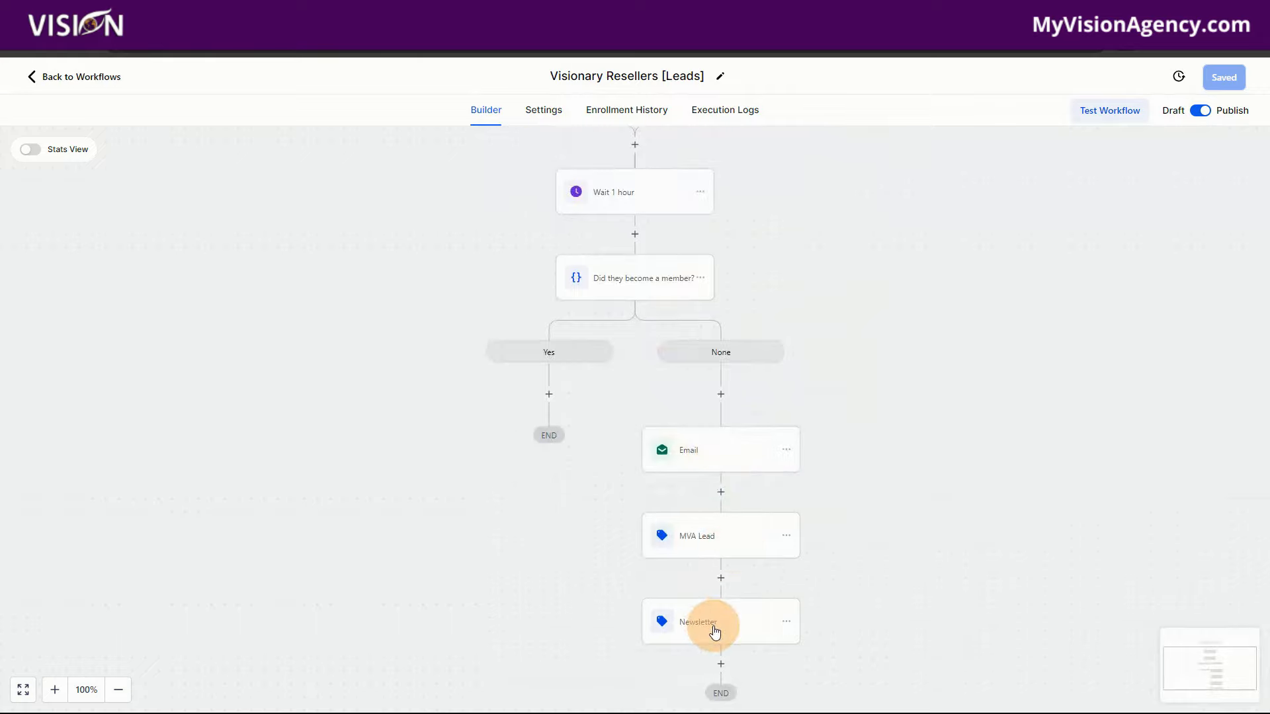
Return to the 2.1 MVA Membership folder and open the Visionary Resellers [Customers] workflow
click(82, 76)
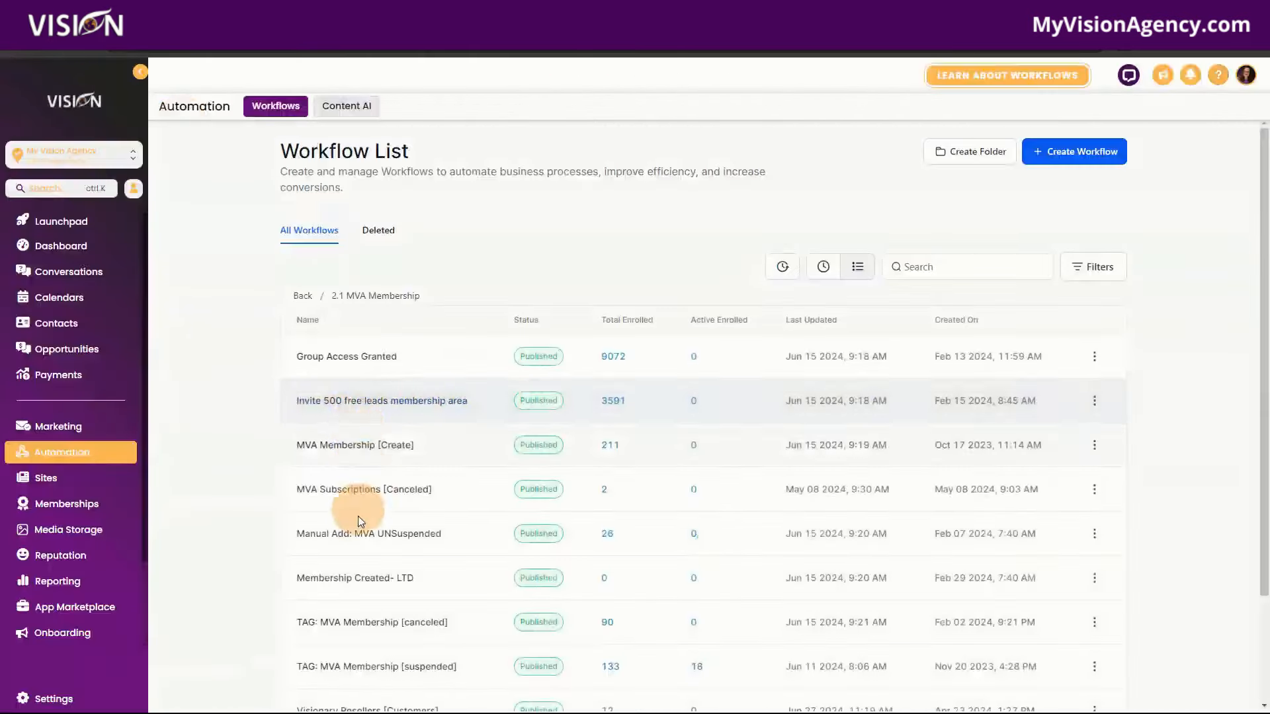
scroll(358, 515, down, 3)
click(371, 574)
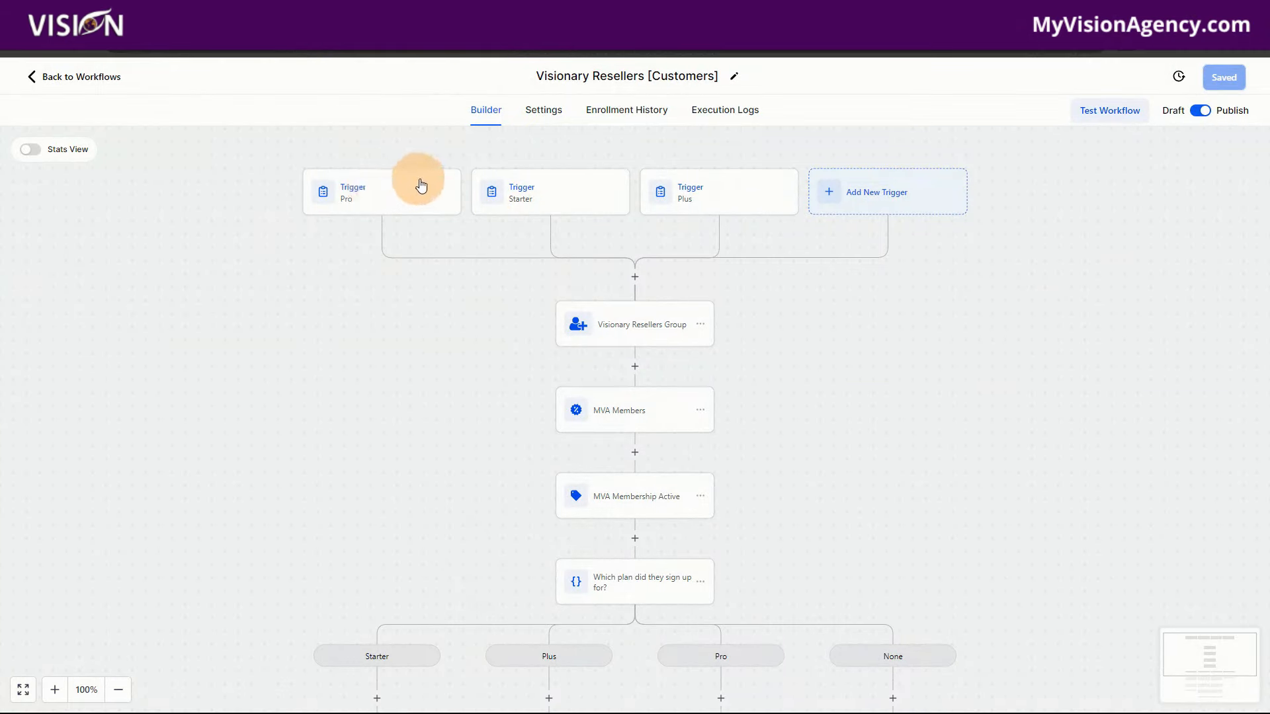
Review the Pro trigger's type, name and product filter, and close it without saving
click(405, 192)
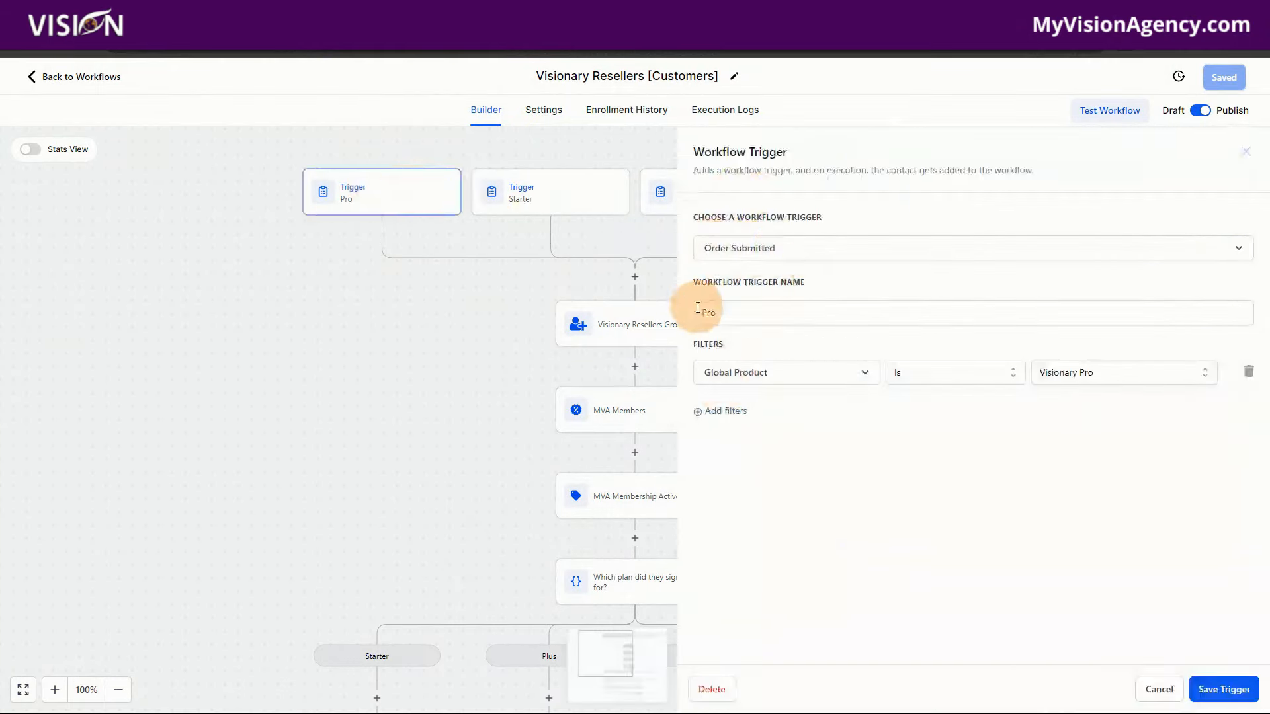
click(737, 311)
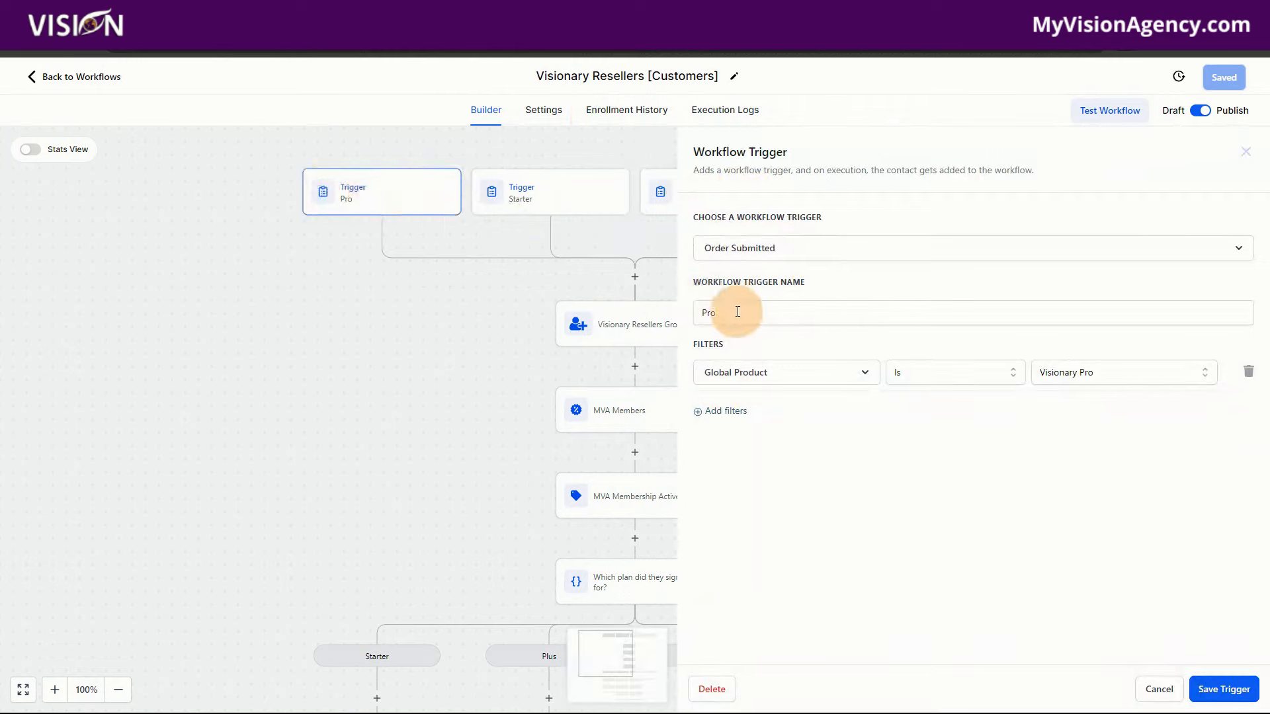
drag(730, 312, 699, 316)
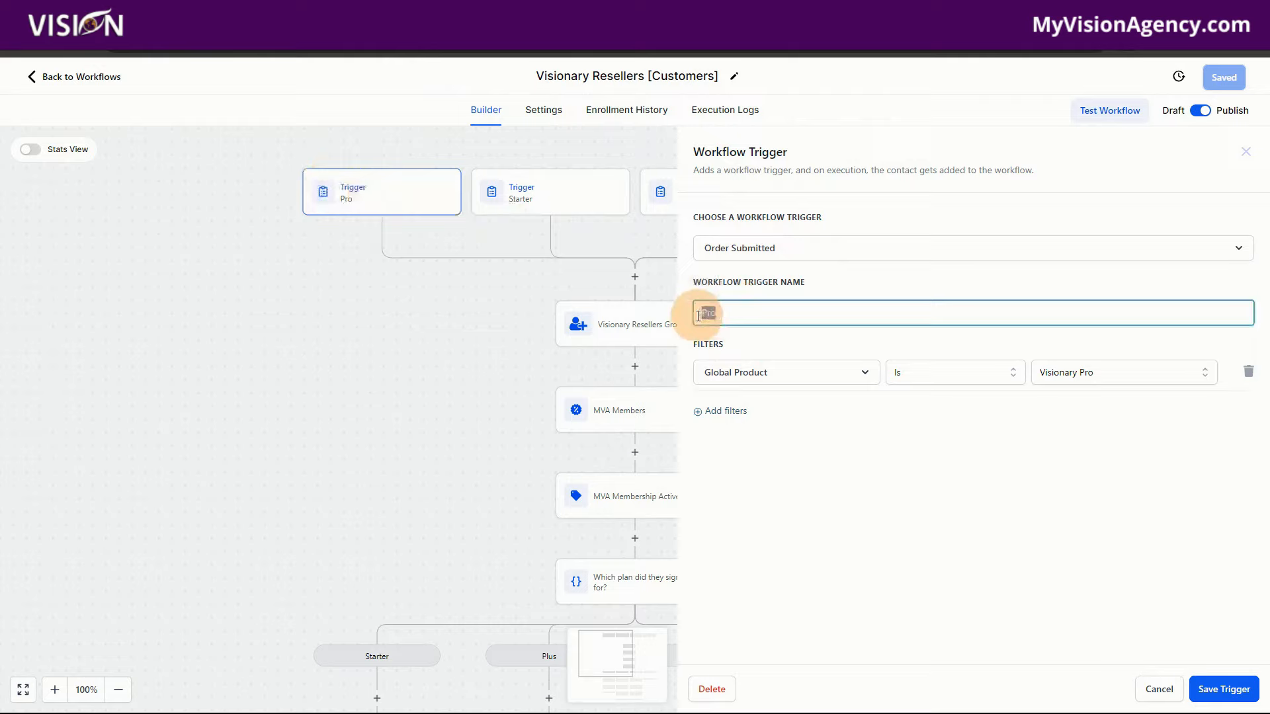
click(740, 340)
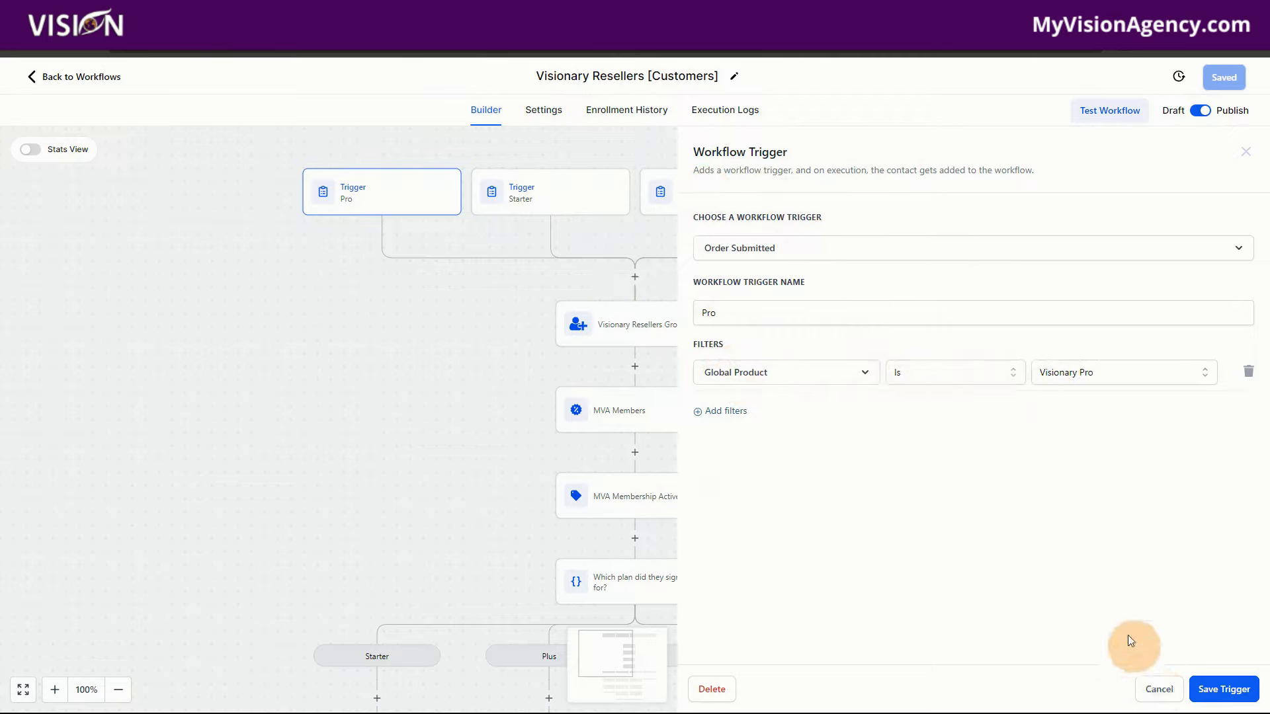
click(1172, 696)
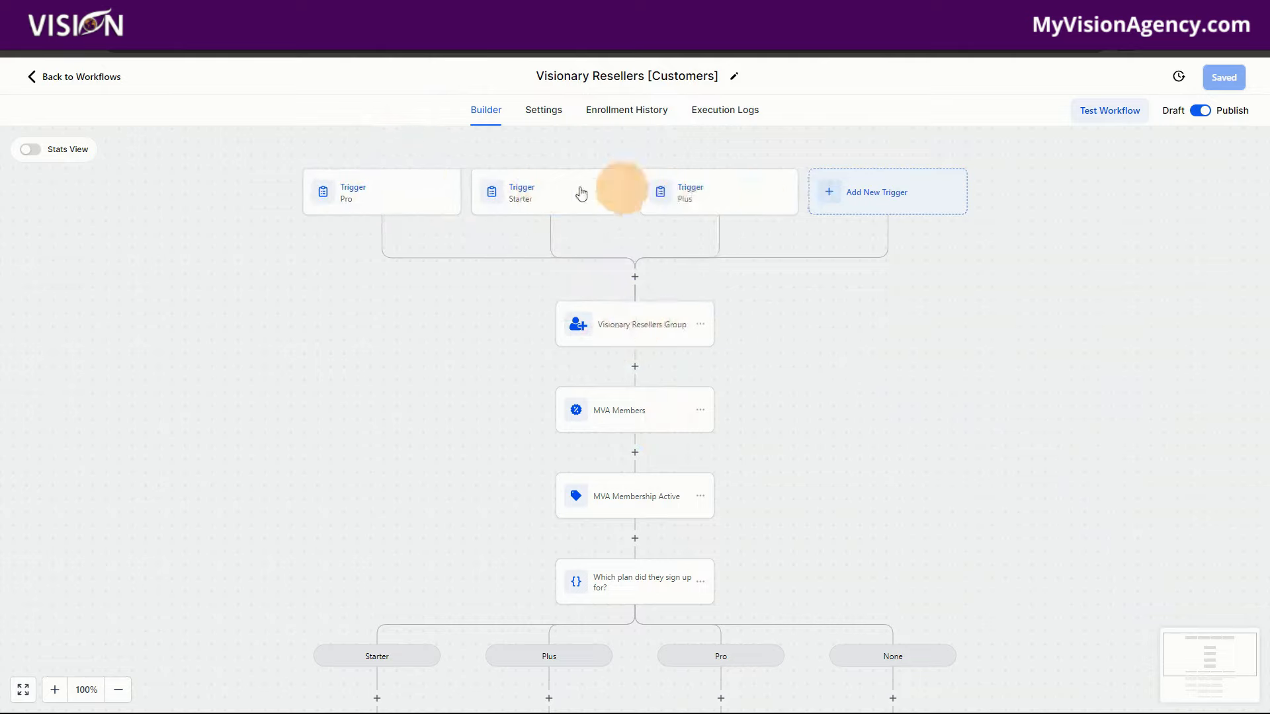
Check the Visionary Resellers Group, MVA Members and MVA Membership Active actions without saving, continuing down to the plan sign-up condition
click(640, 319)
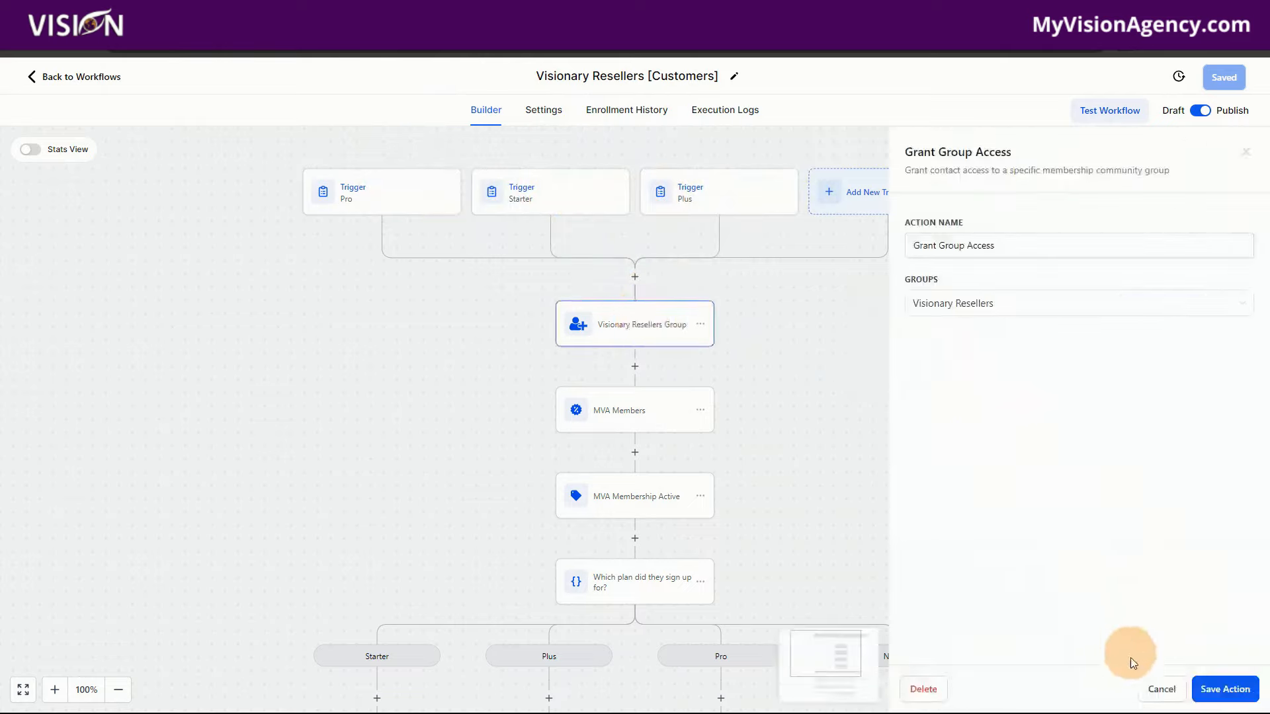
click(1162, 689)
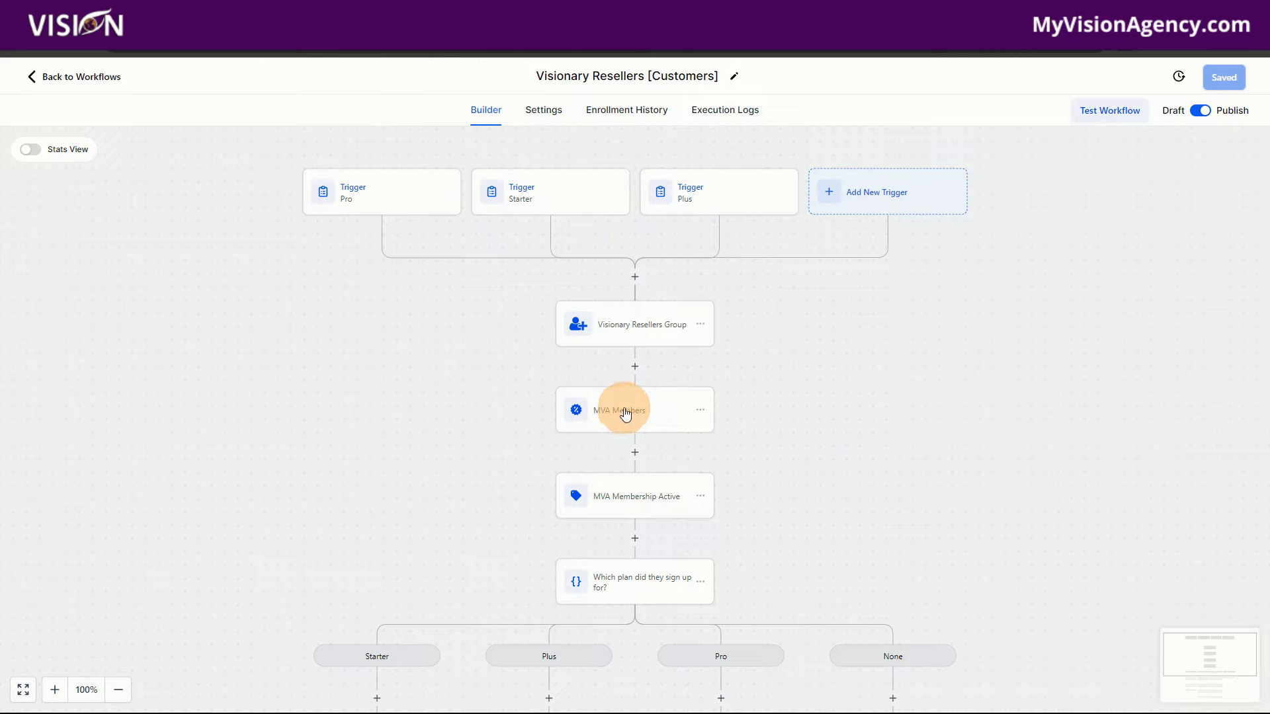
click(626, 412)
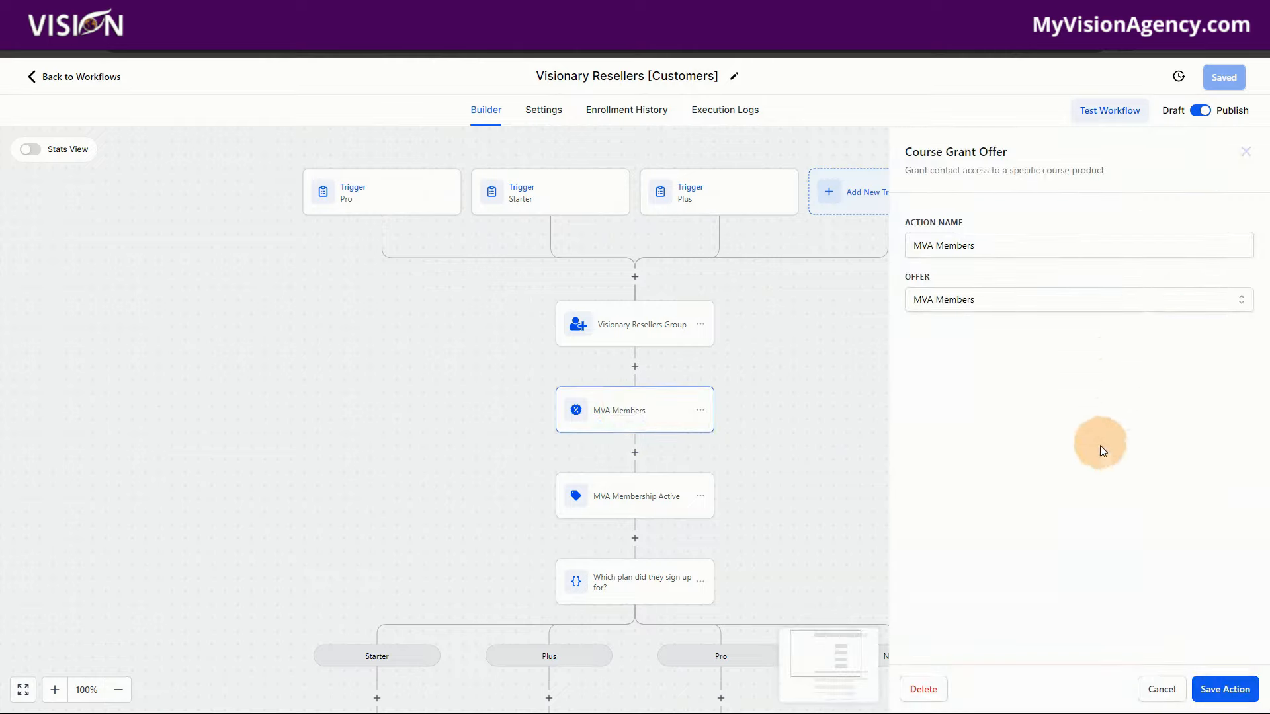
click(1152, 687)
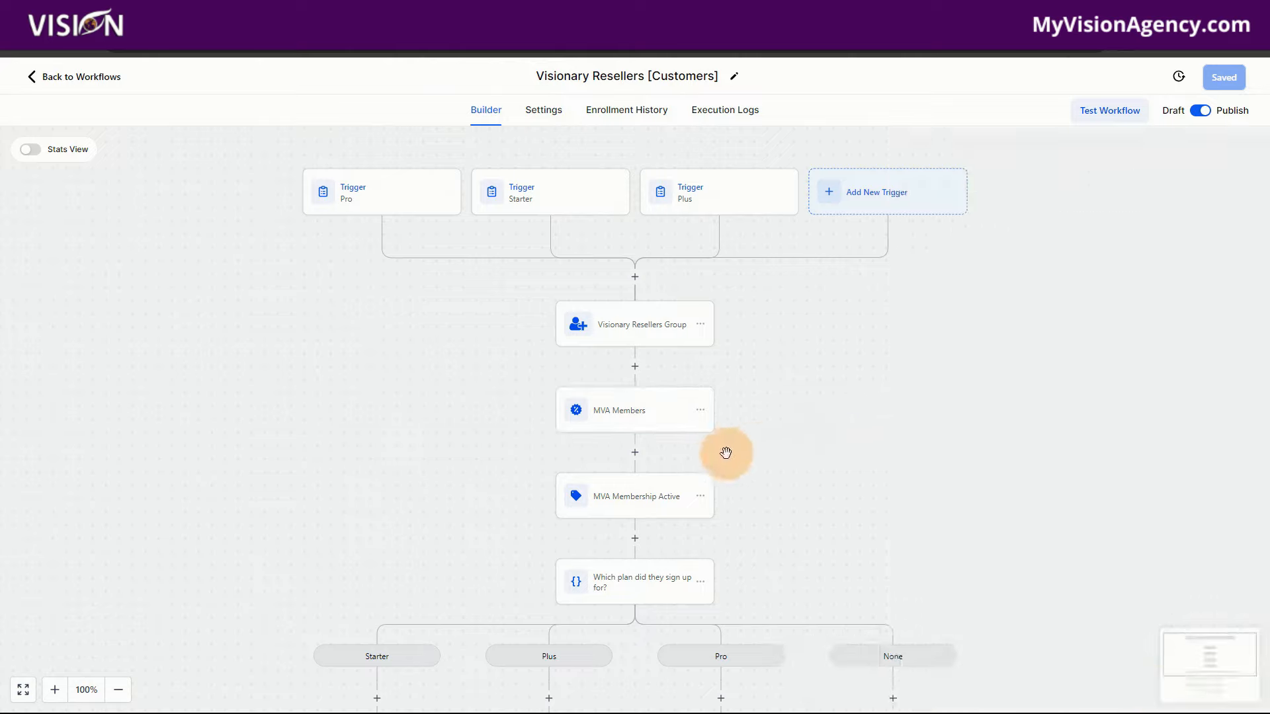
click(631, 506)
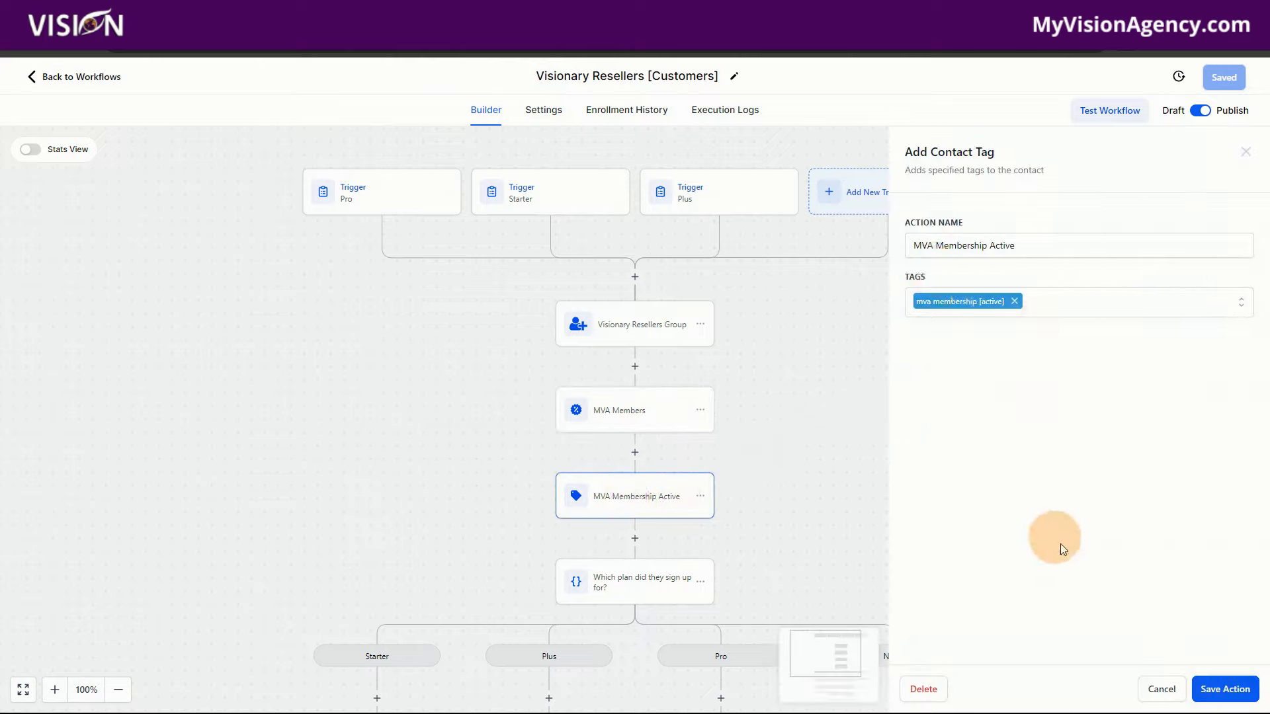
click(1152, 689)
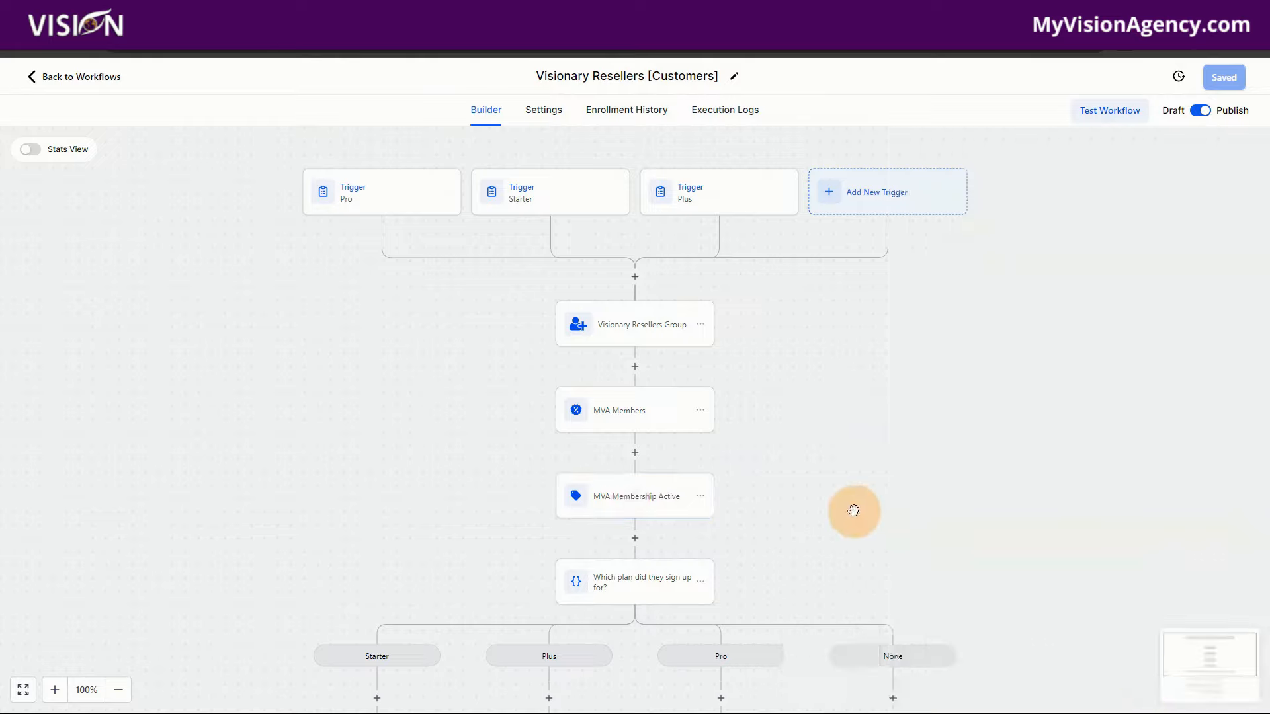
scroll(853, 510, down, 3)
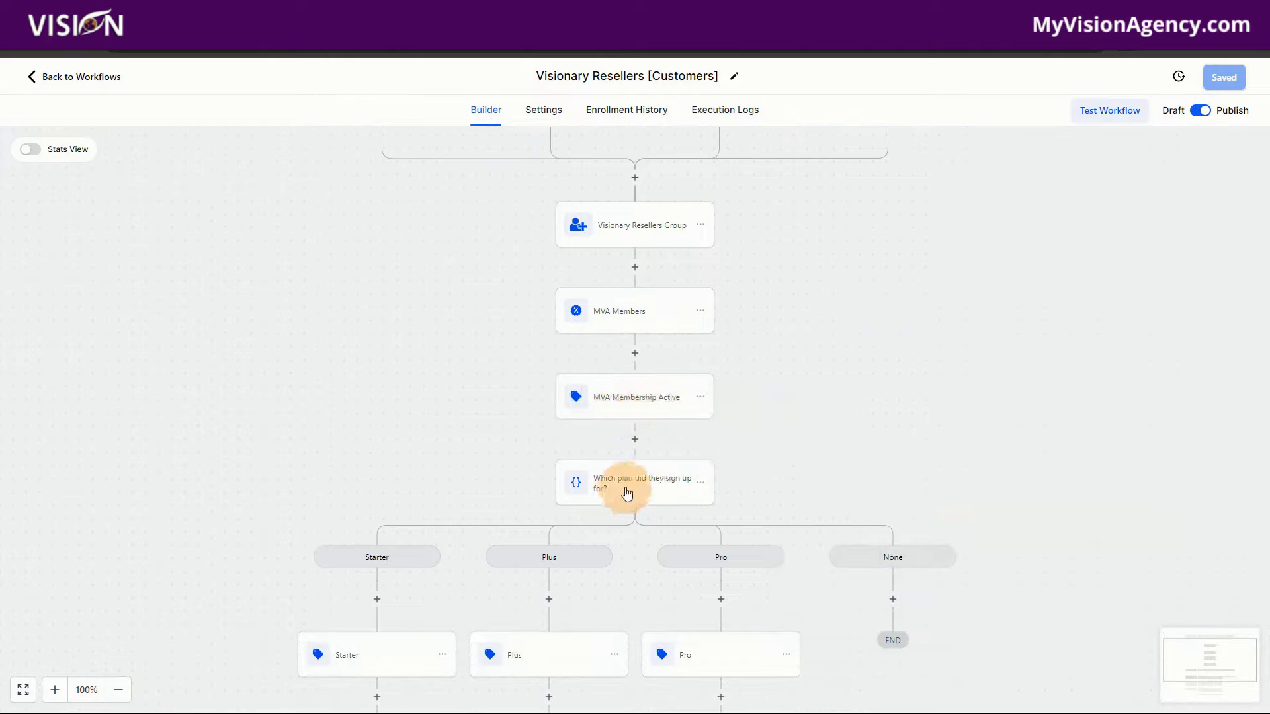
Review the Starter, Plus and Pro branch rules of the "Which plan did they sign up for?" condition and close it without saving
scroll(897, 458, down, 2)
scroll(897, 457, down, 1)
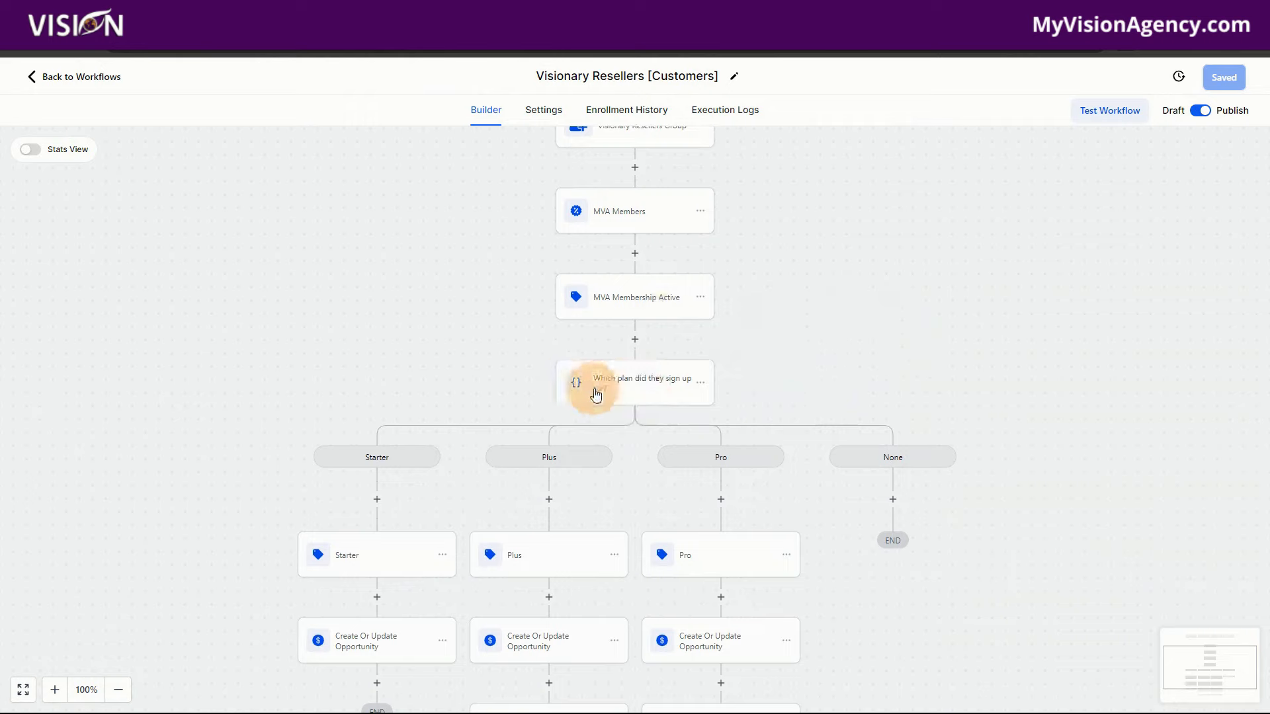
click(633, 383)
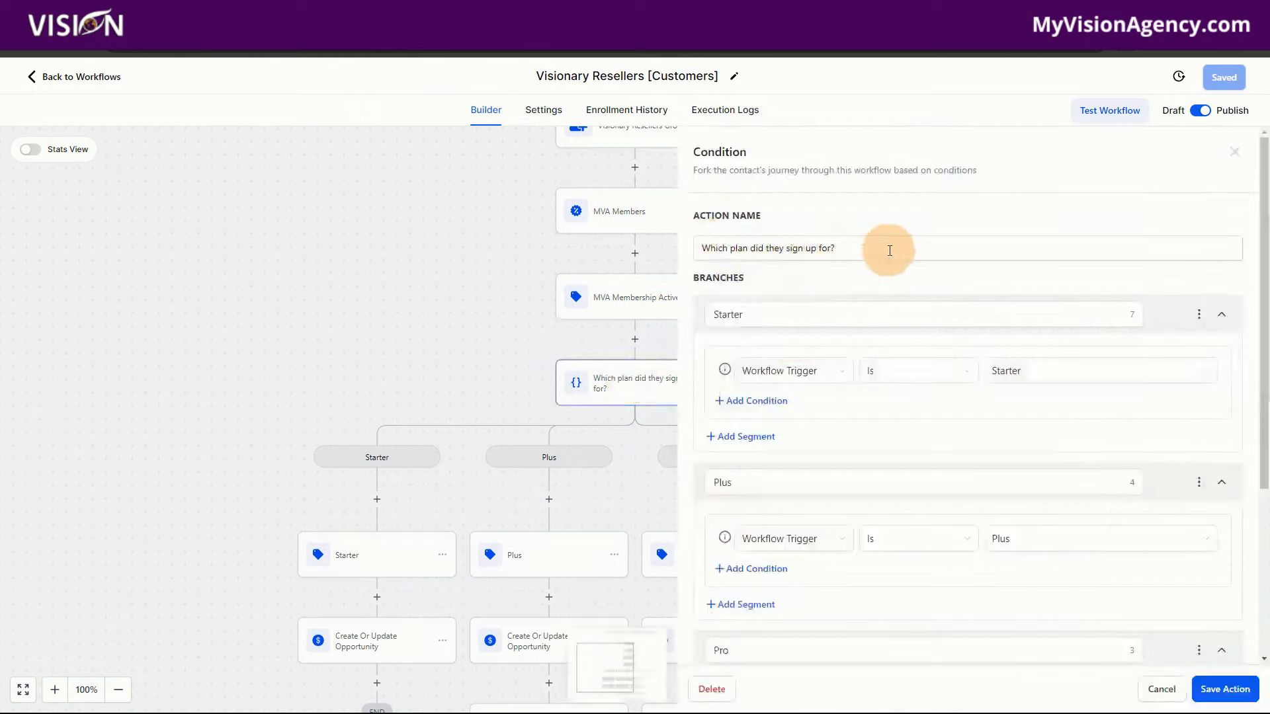
drag(890, 250, 703, 256)
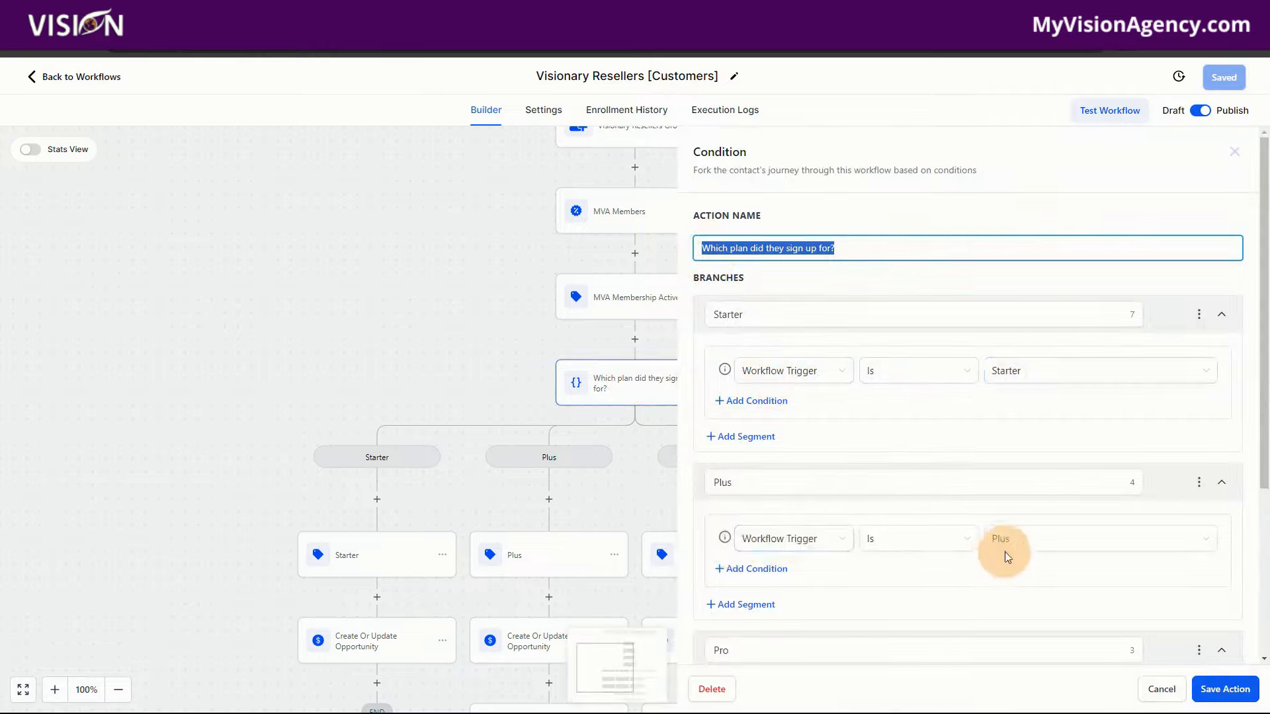
scroll(919, 549, down, 3)
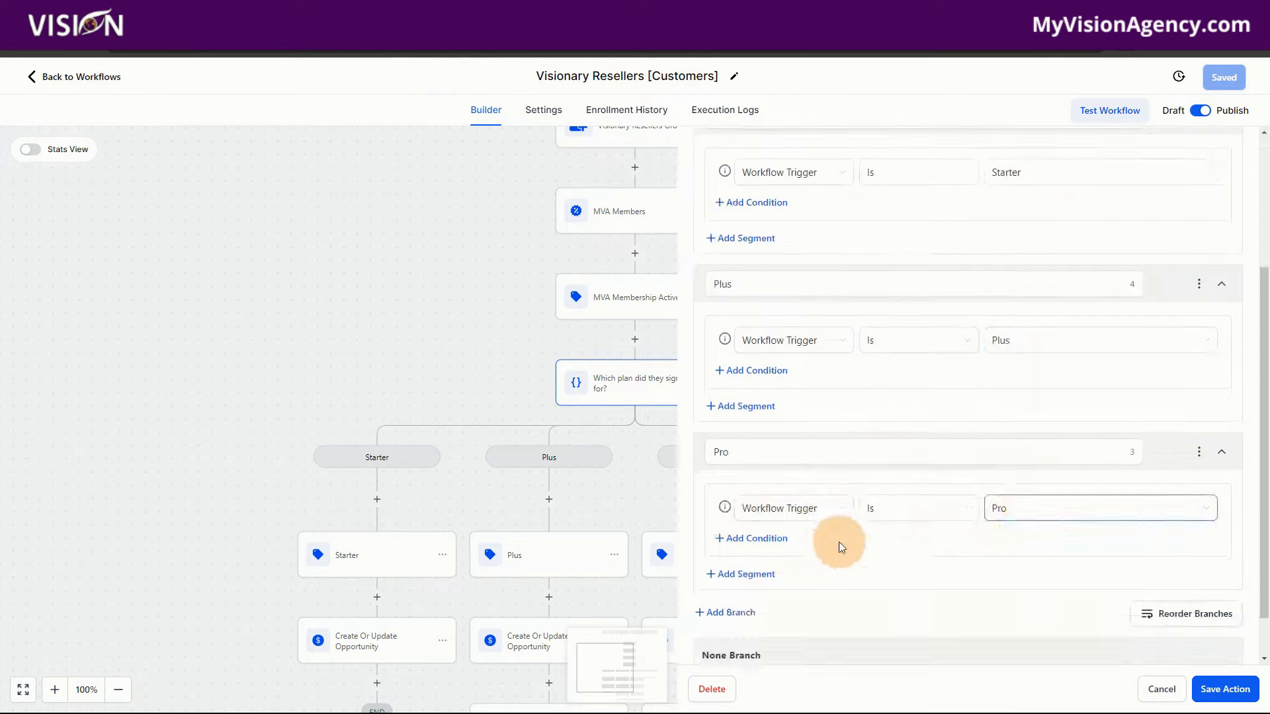
click(1156, 689)
Look over the plan branches down to the Add Task actions, the workflow's triggers and the None branch
scroll(425, 458, down, 1)
scroll(425, 459, down, 2)
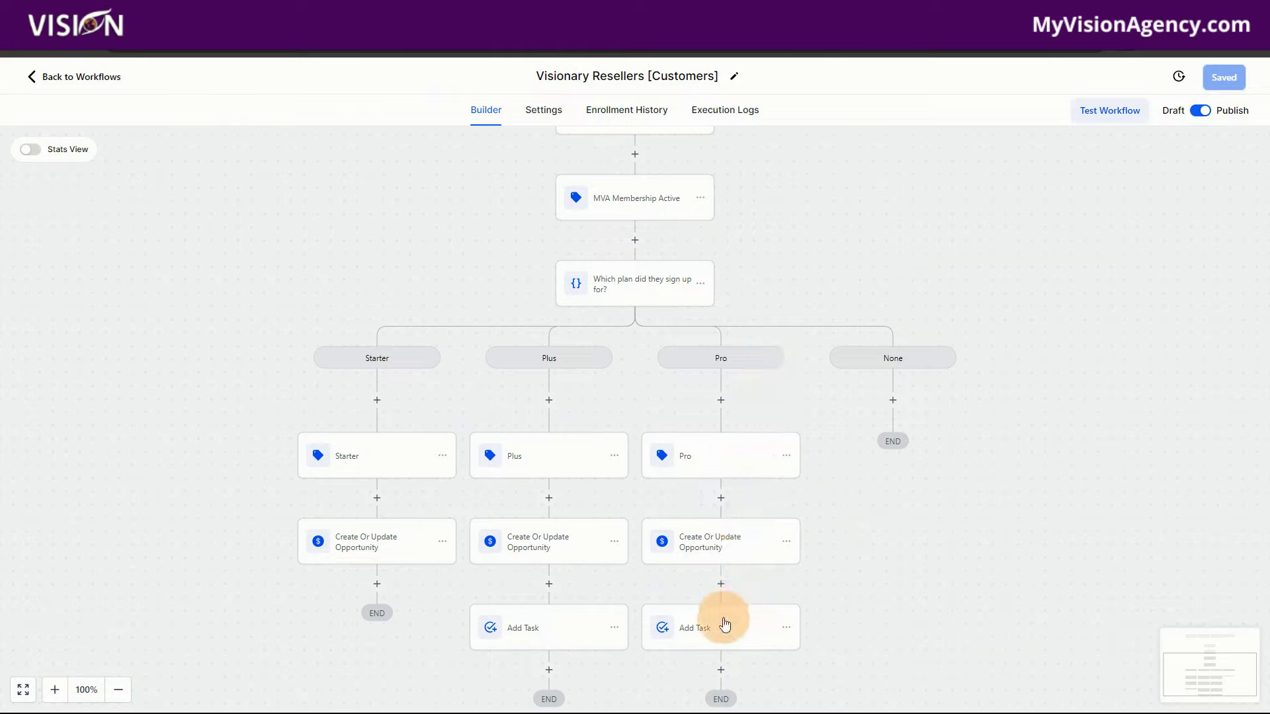
scroll(723, 615, up, 3)
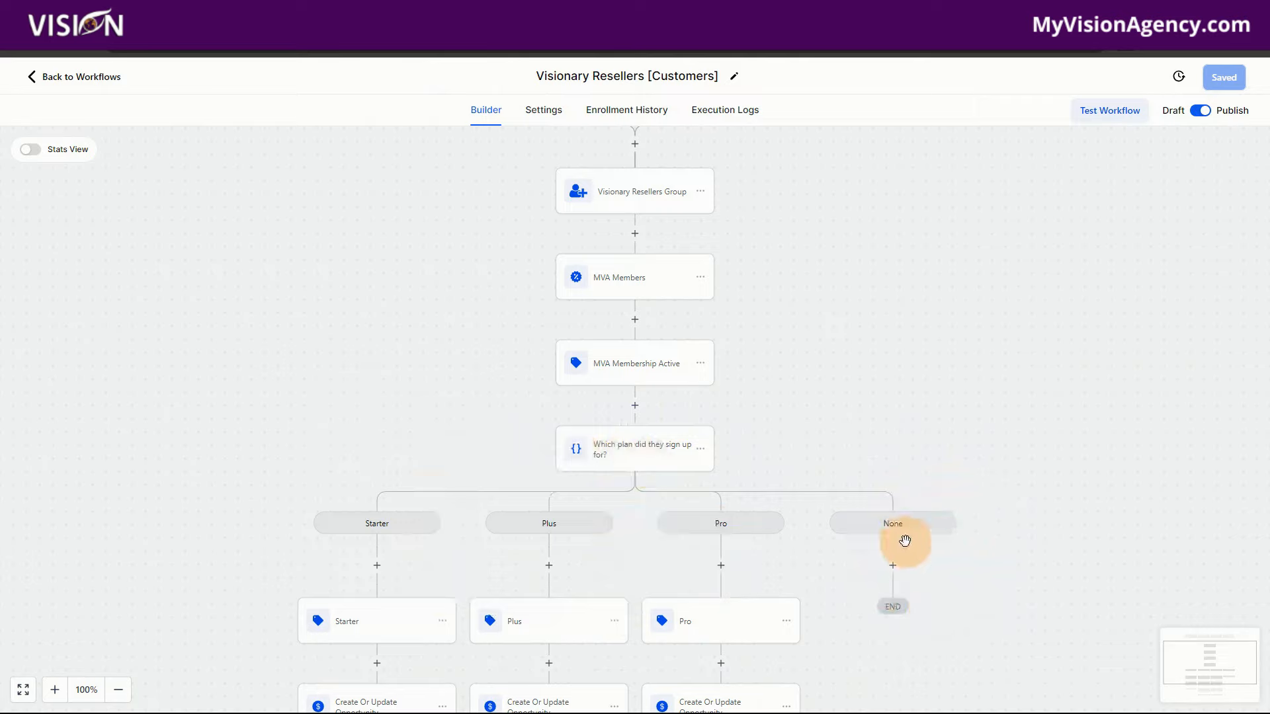
scroll(662, 463, up, 3)
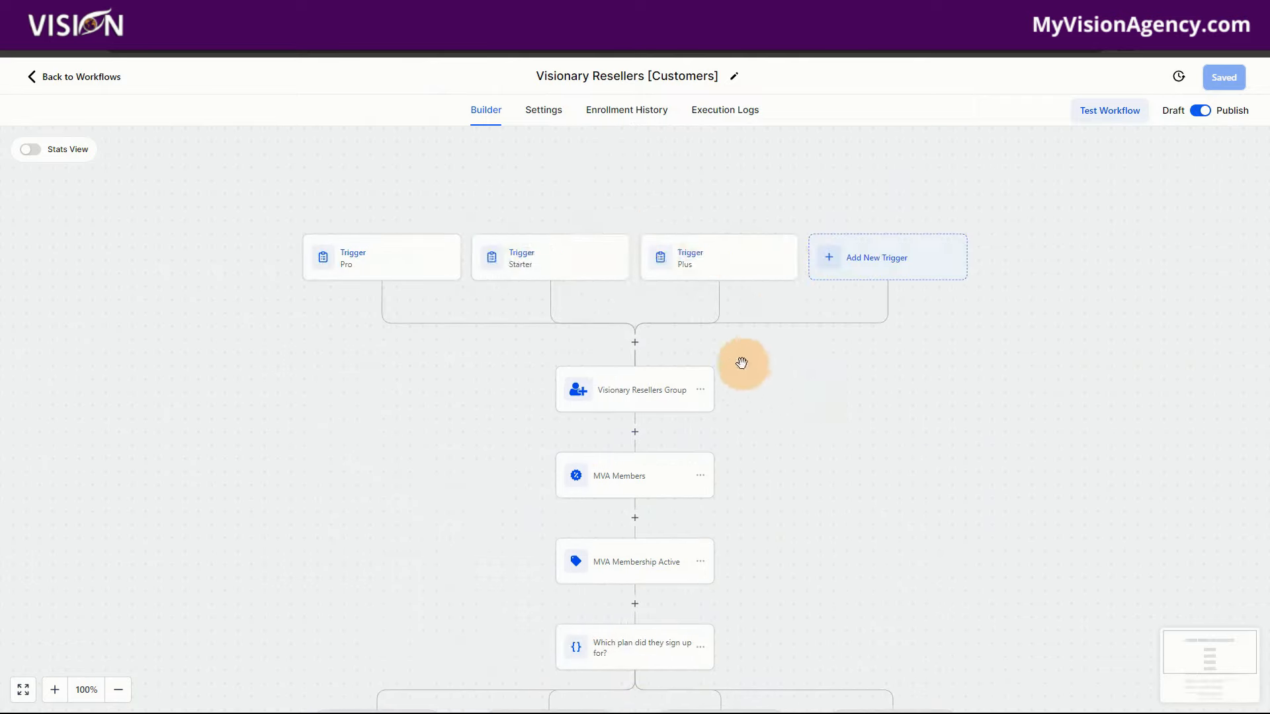
scroll(828, 411, down, 3)
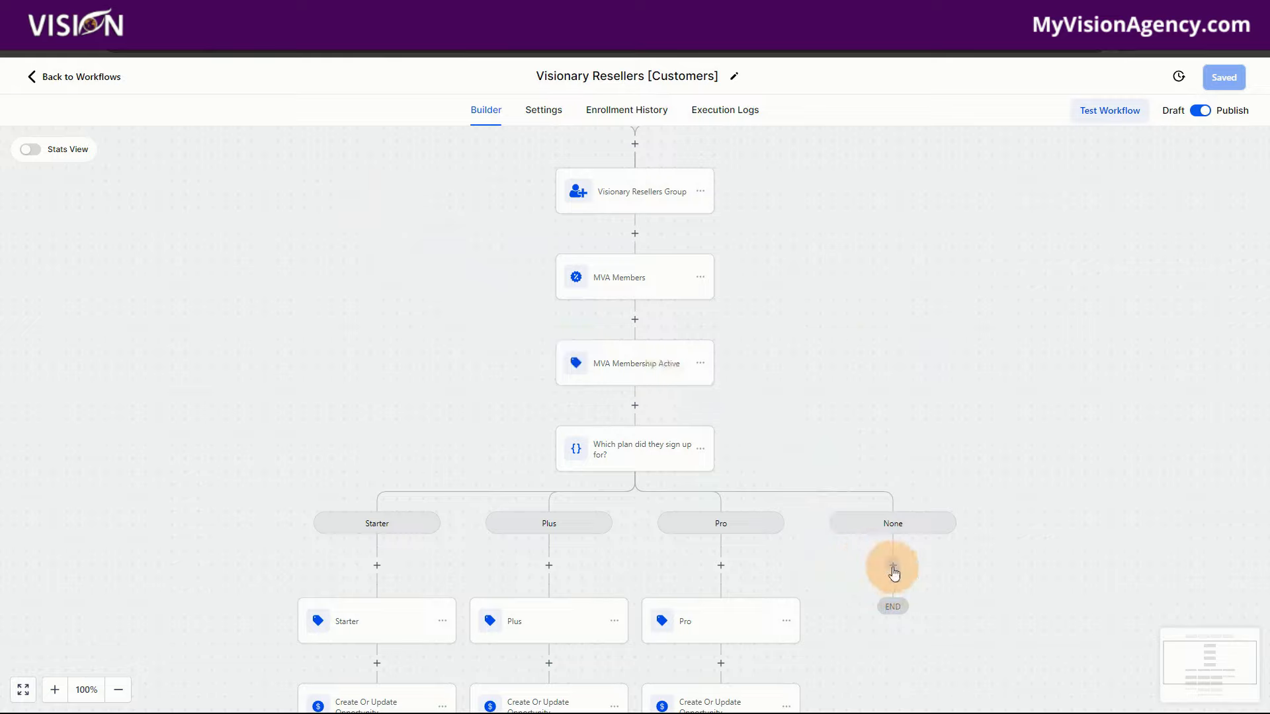
scroll(958, 584, down, 1)
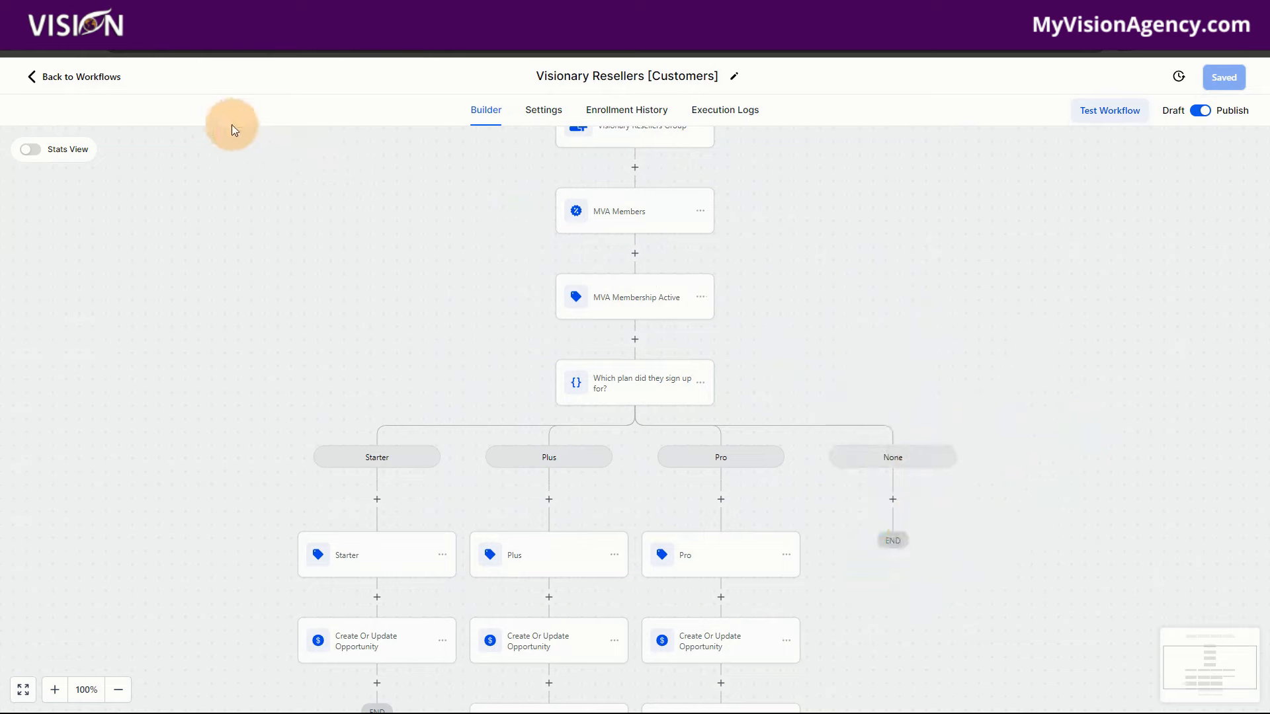
Leave the workflow, return to the top level of the workflow list and open Content AI
click(106, 77)
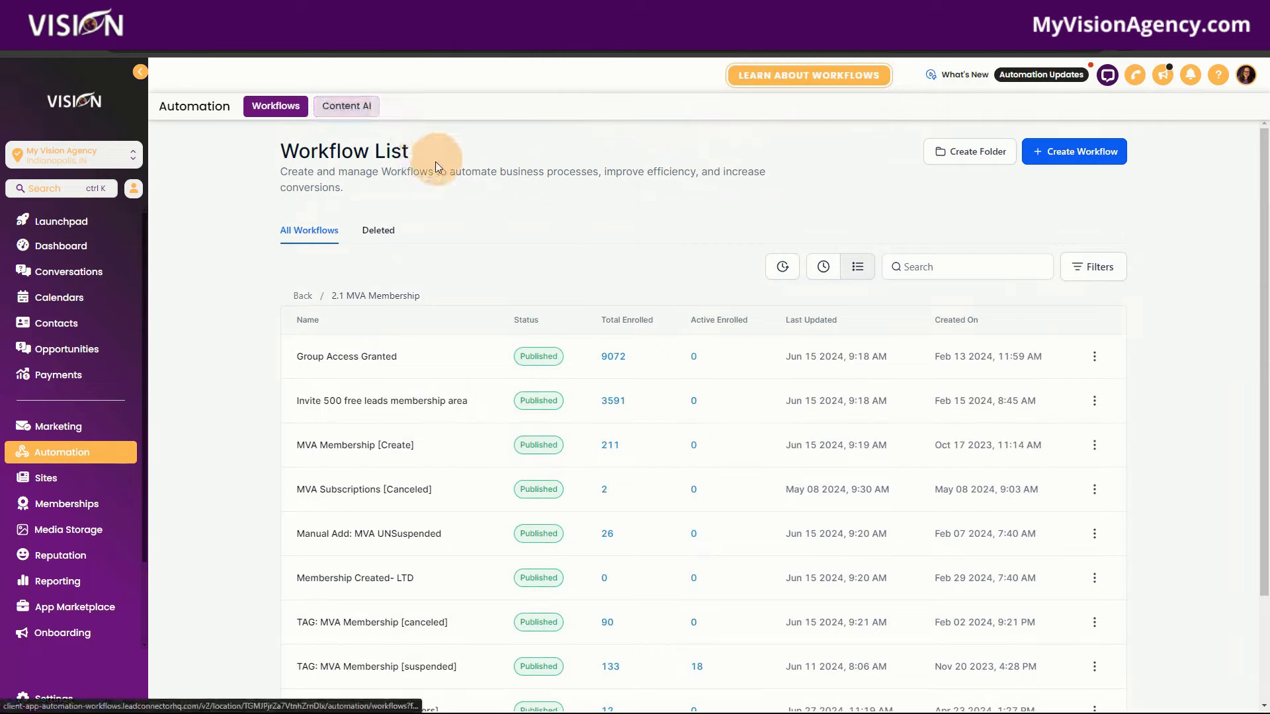
click(299, 297)
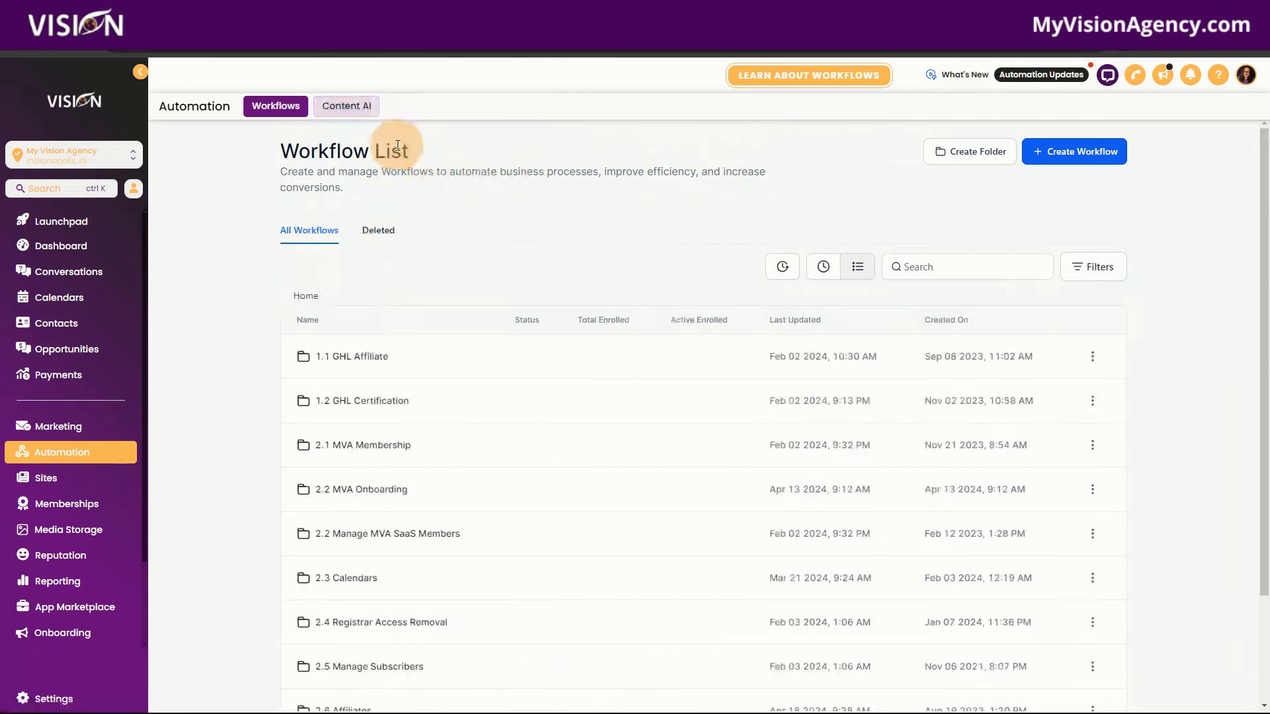
click(348, 109)
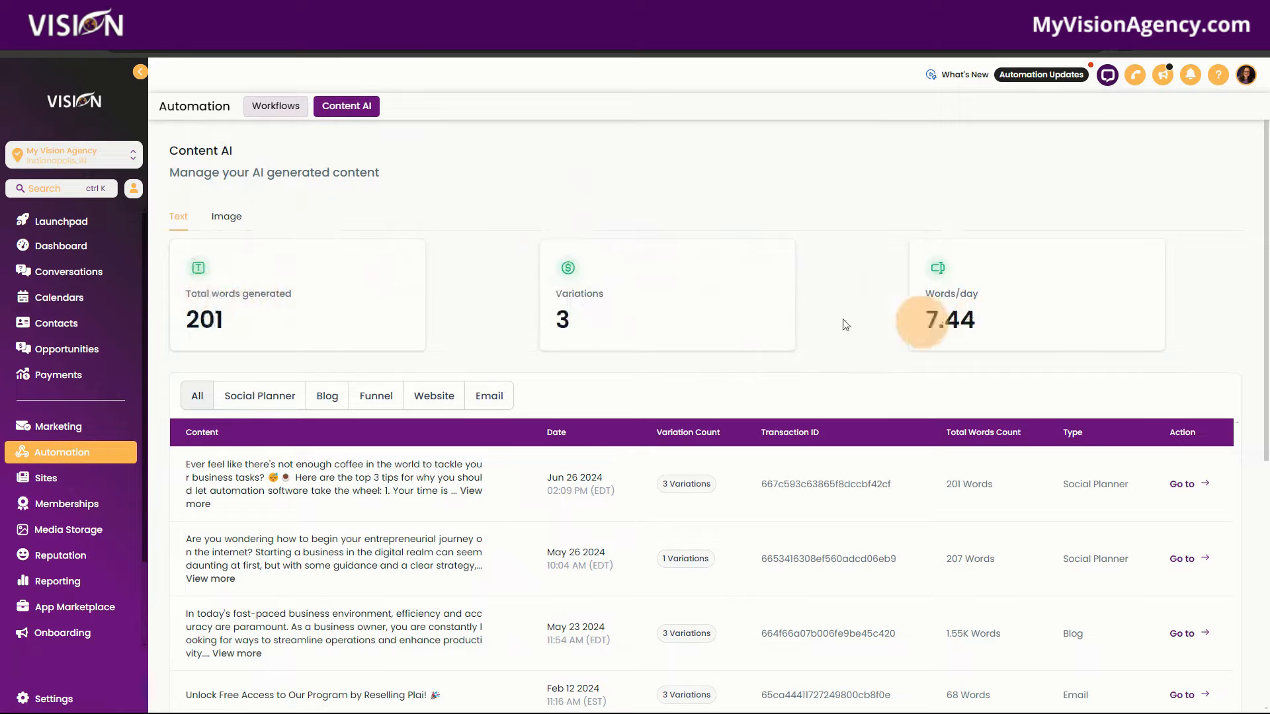
Review the Content AI text usage figures and generated content list, and switch to the Image section
click(185, 296)
drag(185, 296, 340, 291)
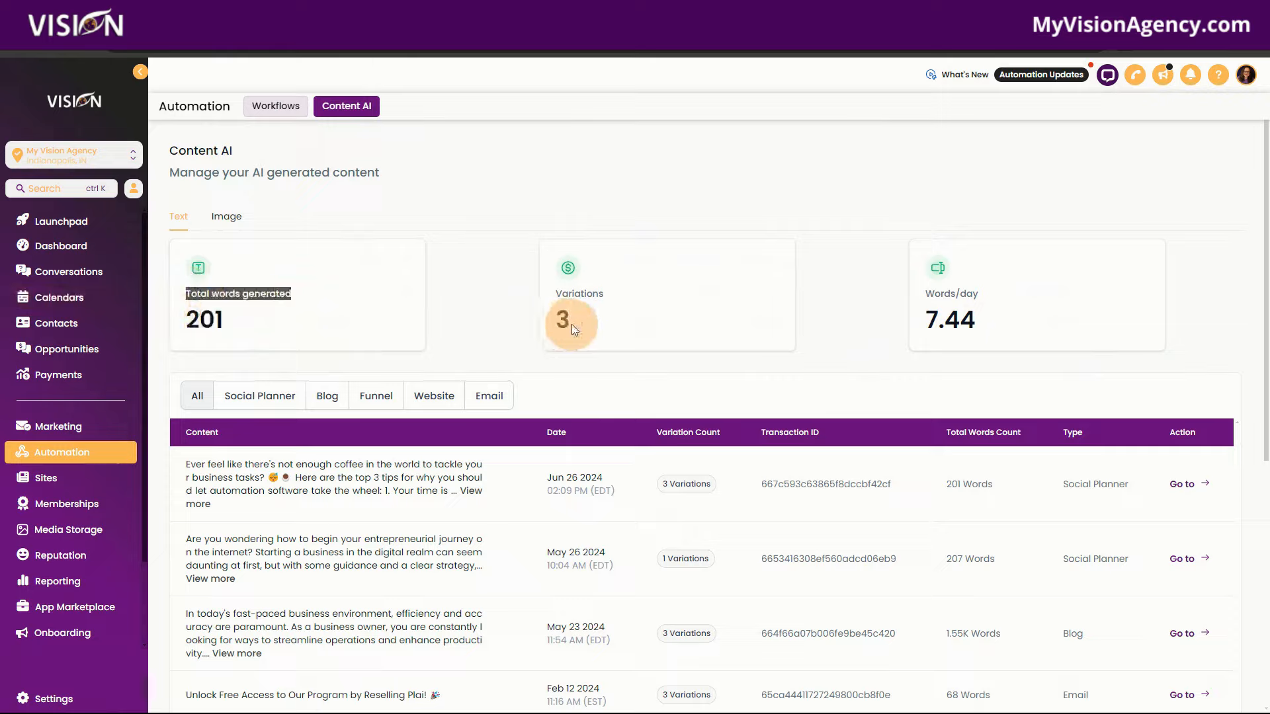
double_click(933, 320)
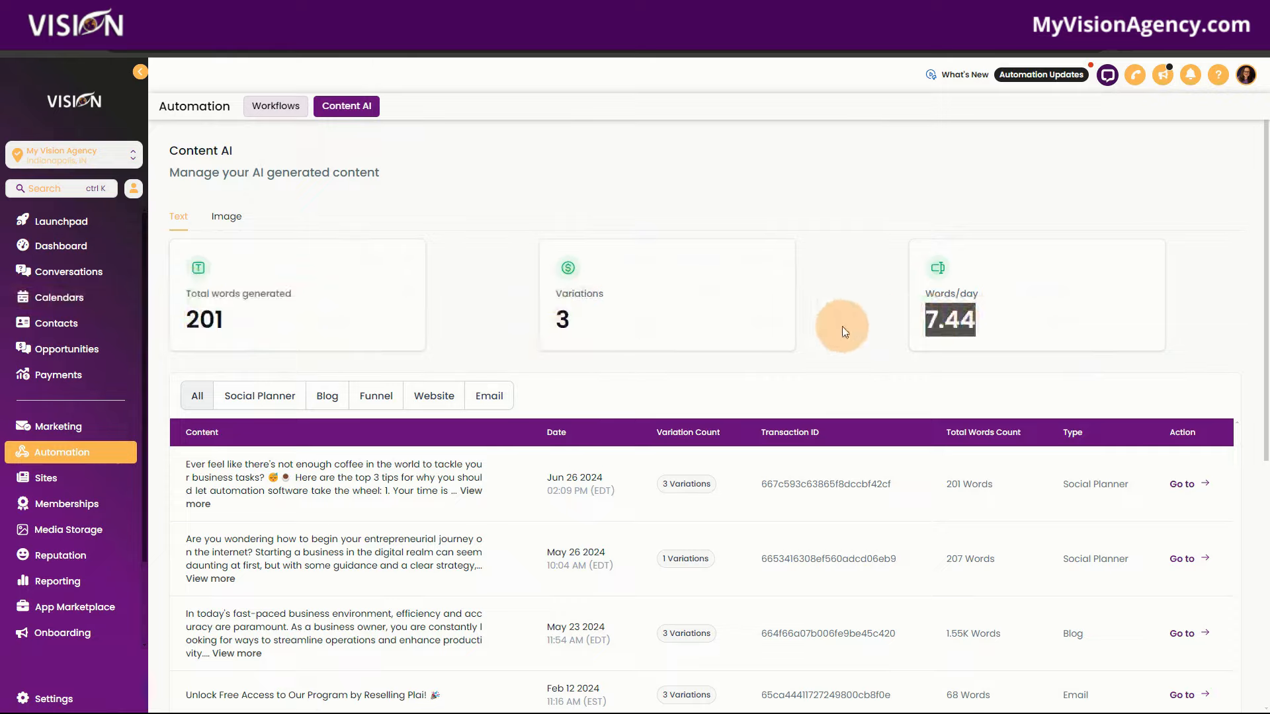
scroll(843, 329, down, 1)
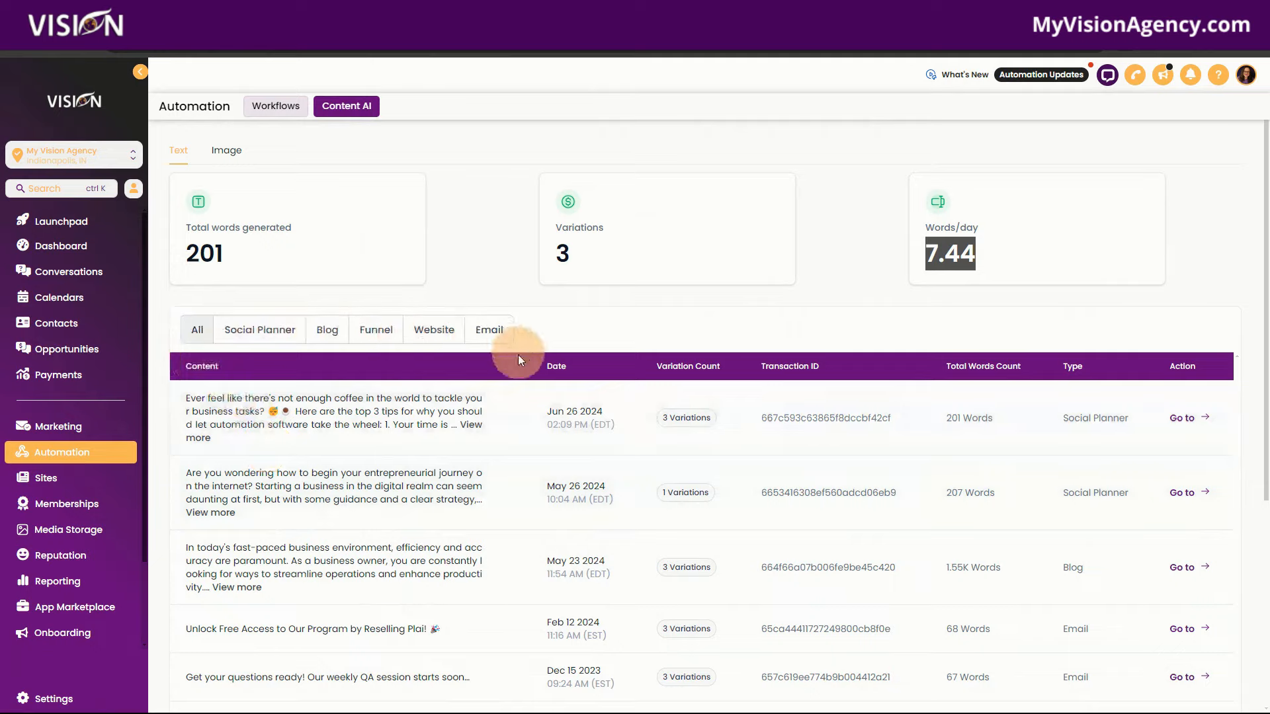
scroll(522, 582, up, 1)
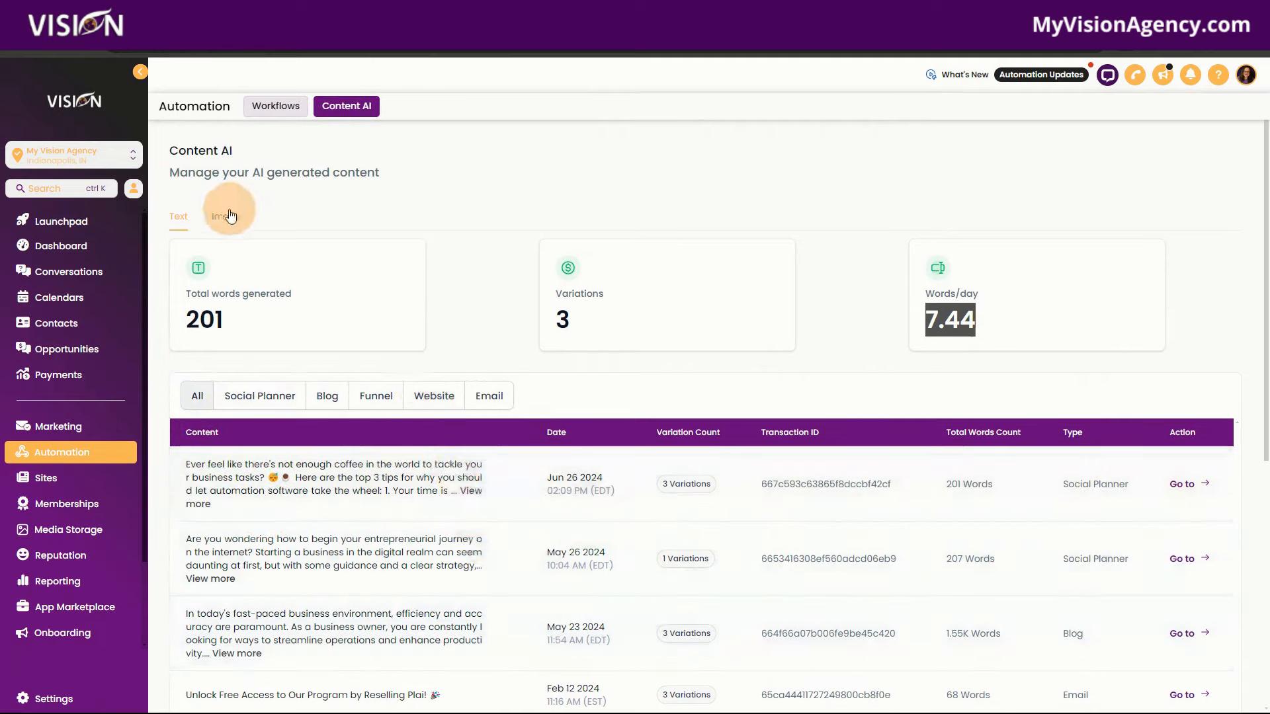
click(226, 217)
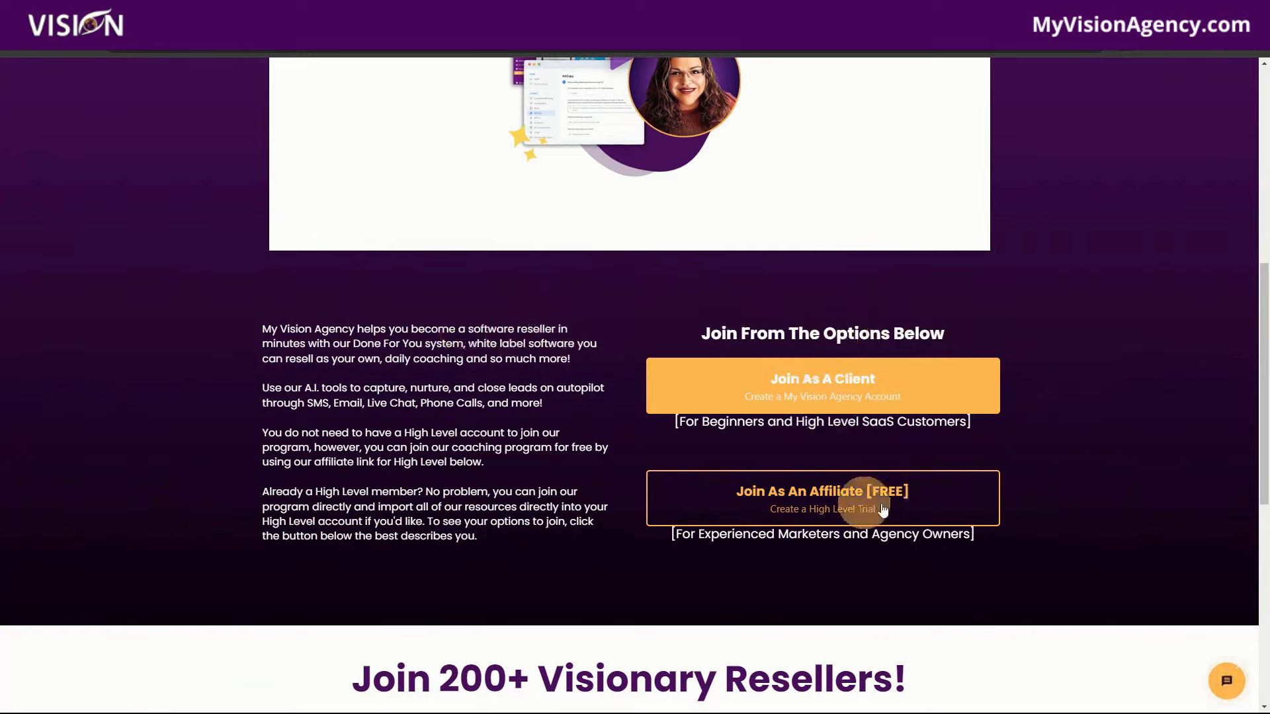
On the My Vision Agency website, go back up to the demo video and open the chat widget's contact options
scroll(1078, 502, up, 2)
scroll(1085, 504, up, 3)
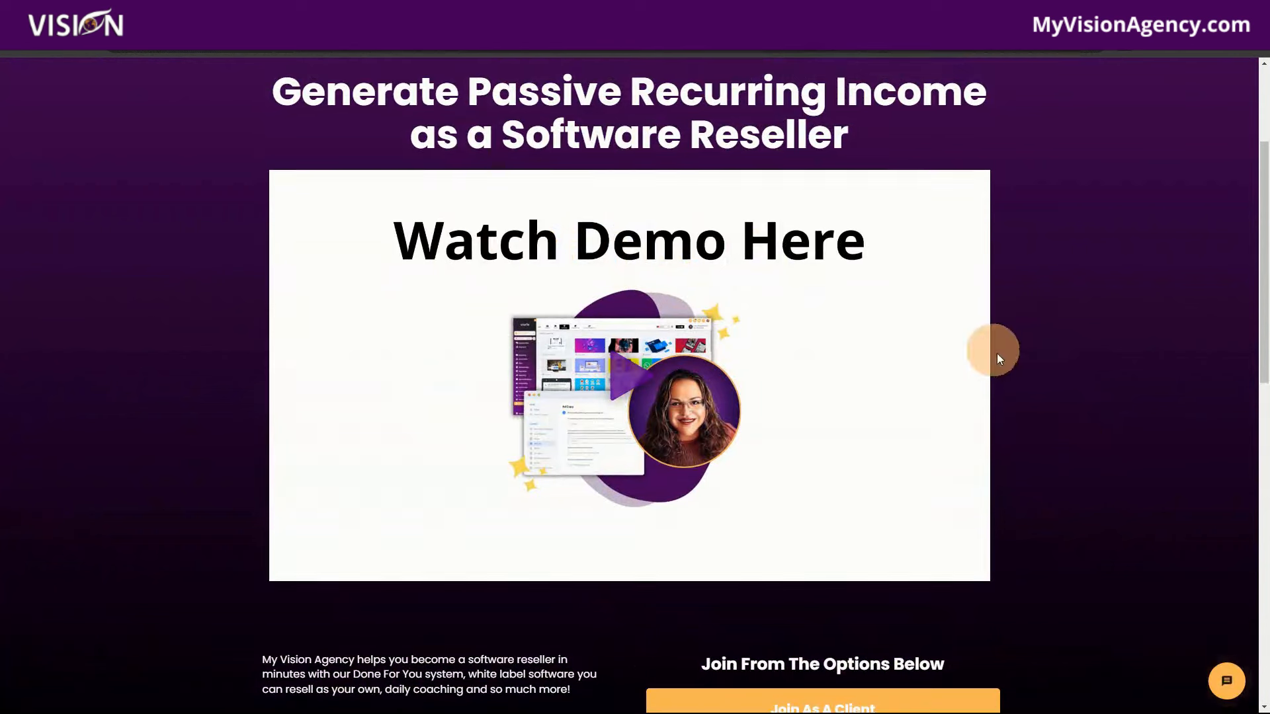
click(1227, 681)
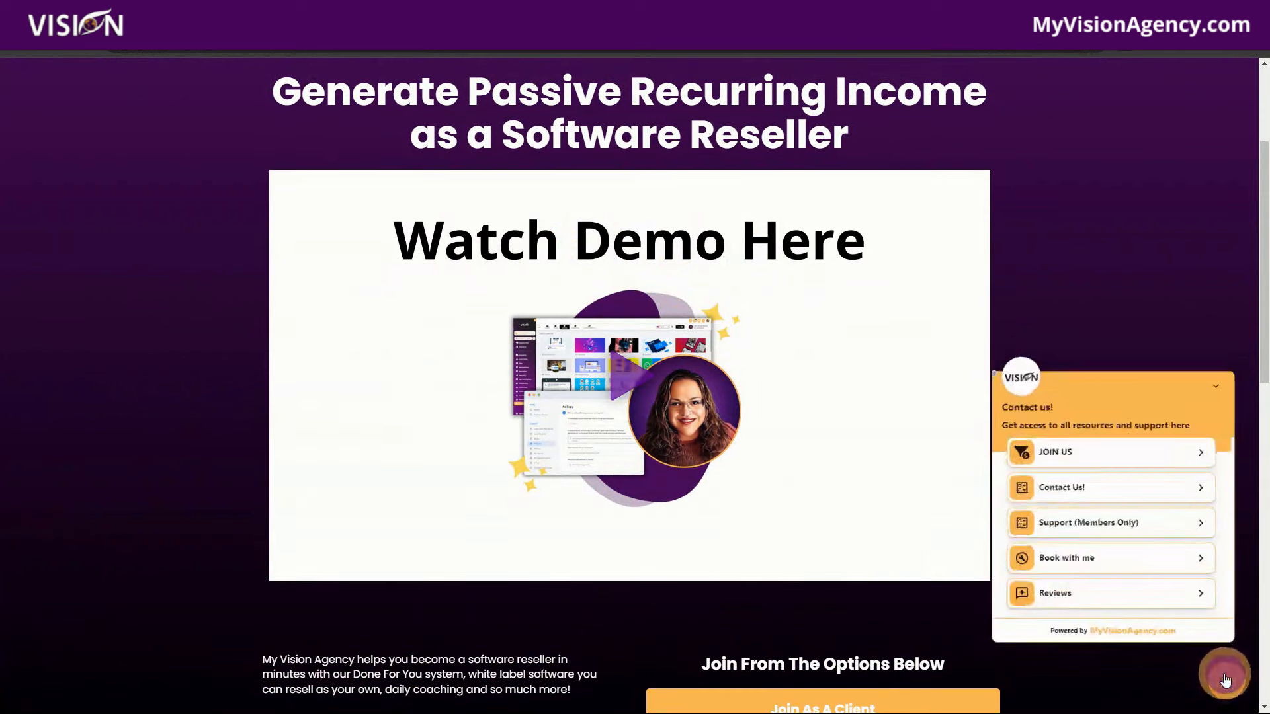